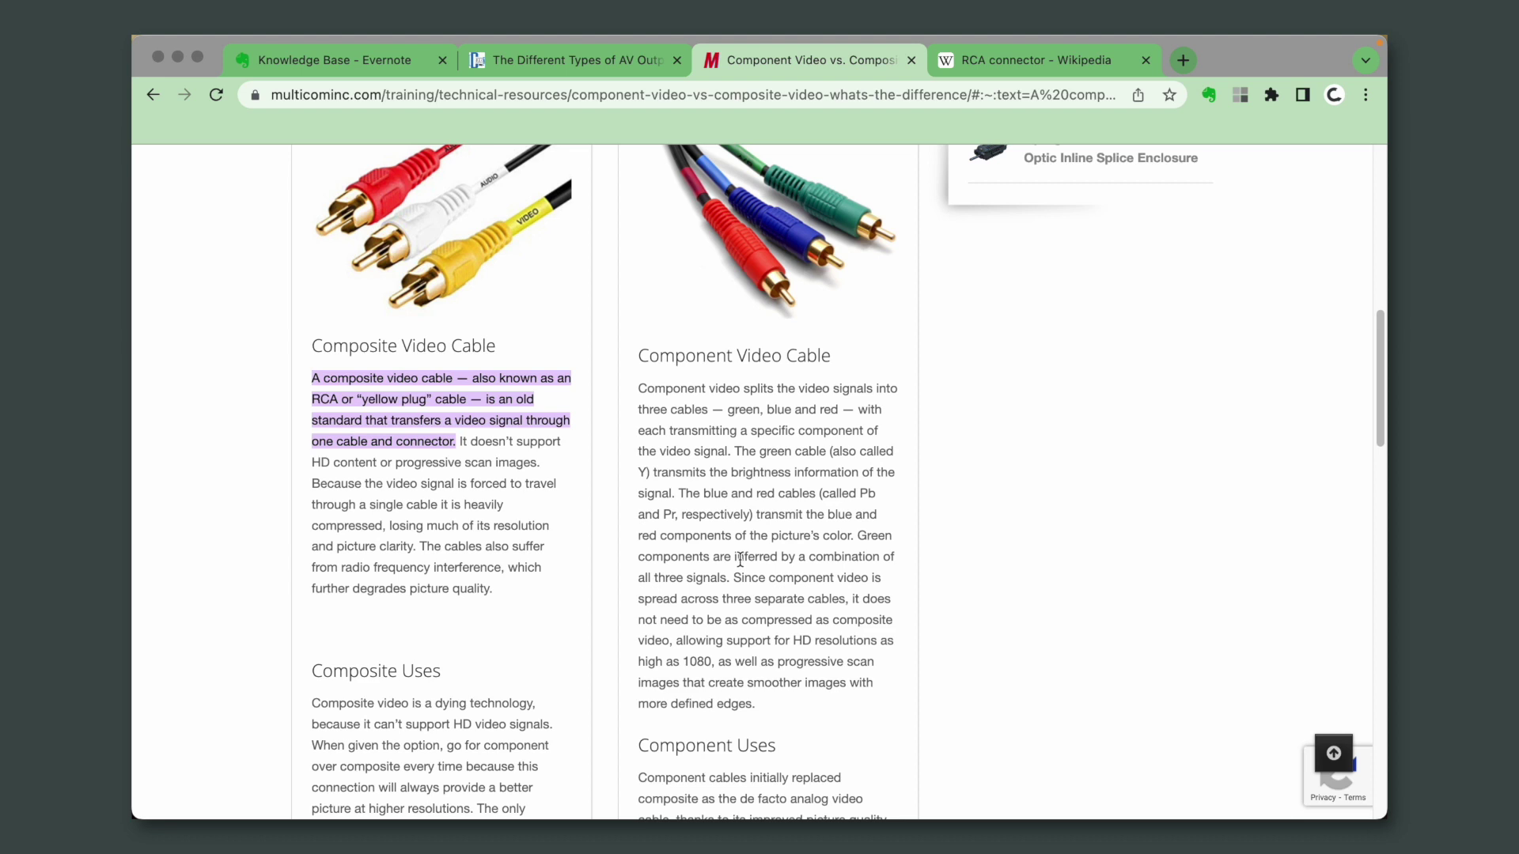
Scroll through the Multicom component-versus-composite article before moving to the CableWholesale post
scroll(740, 559, up, 4)
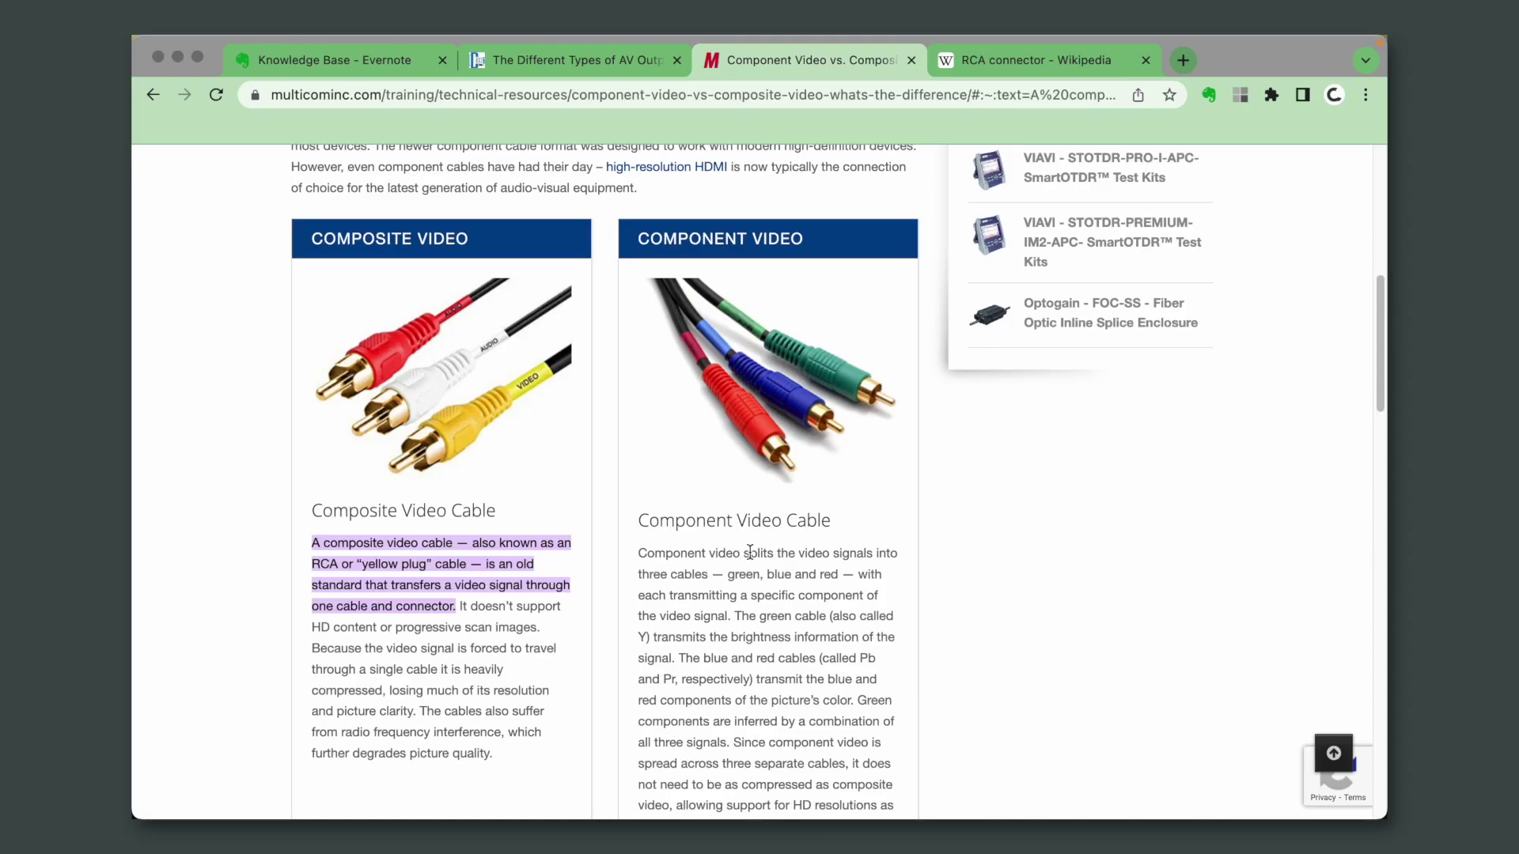
scroll(756, 553, down, 2)
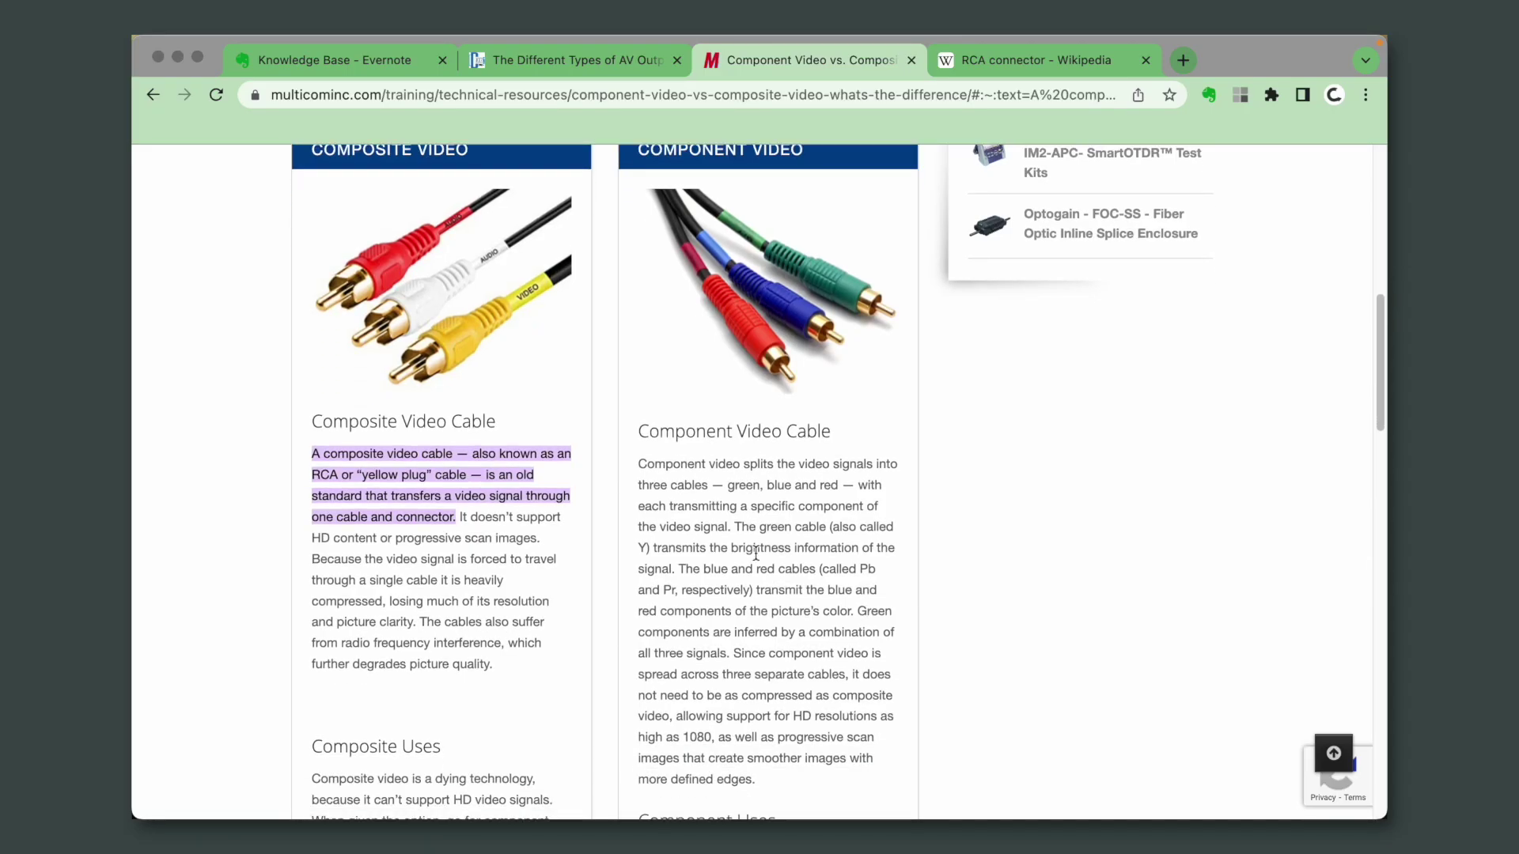
scroll(756, 553, up, 1)
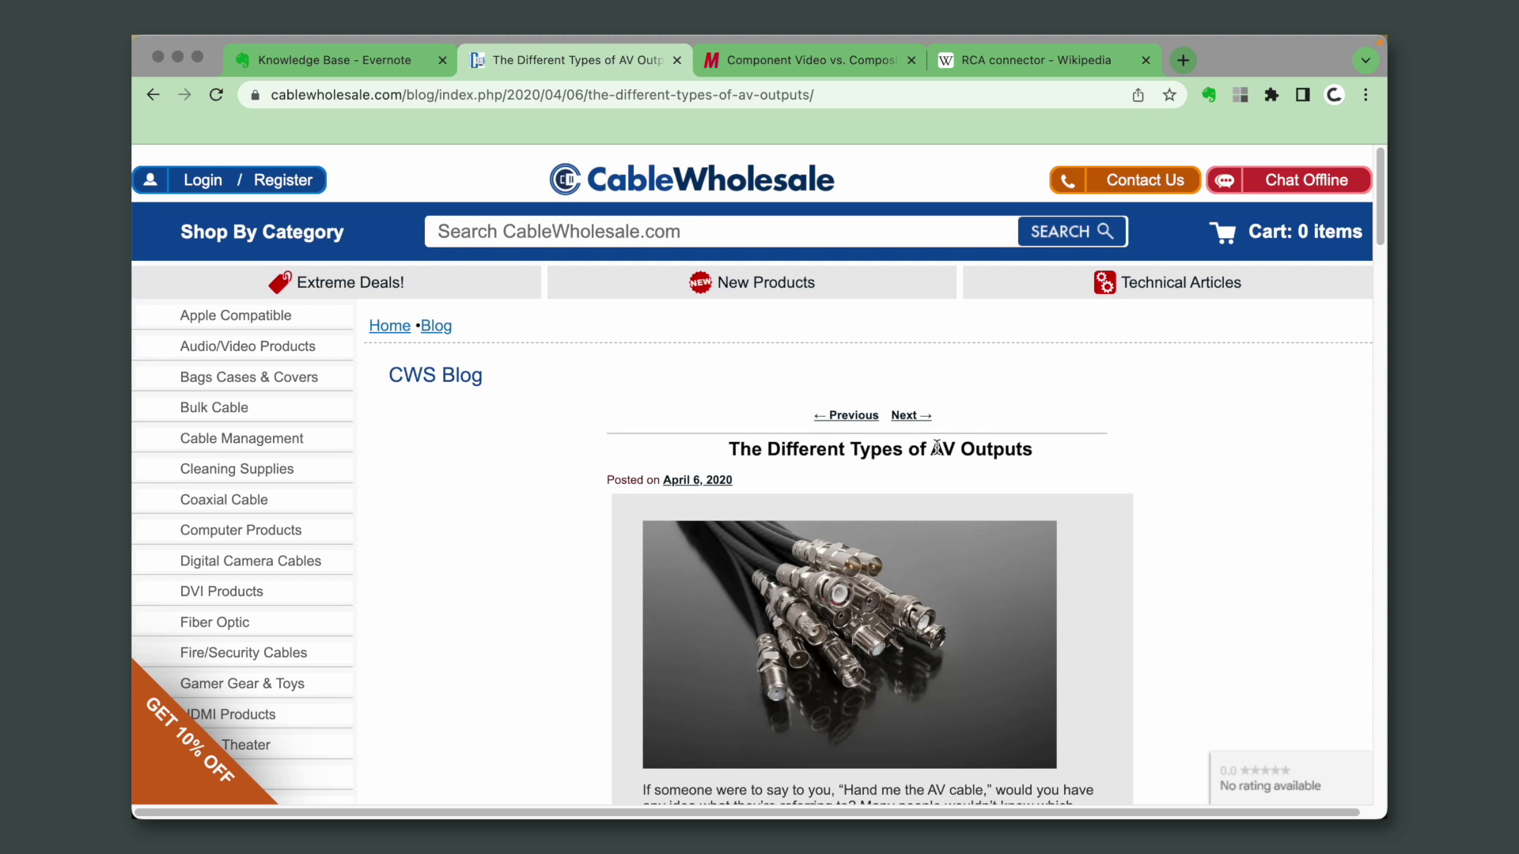
Open the RCA connector Wikipedia tab, then select the composite sentence and component paragraph in the Multicom article
click(1041, 64)
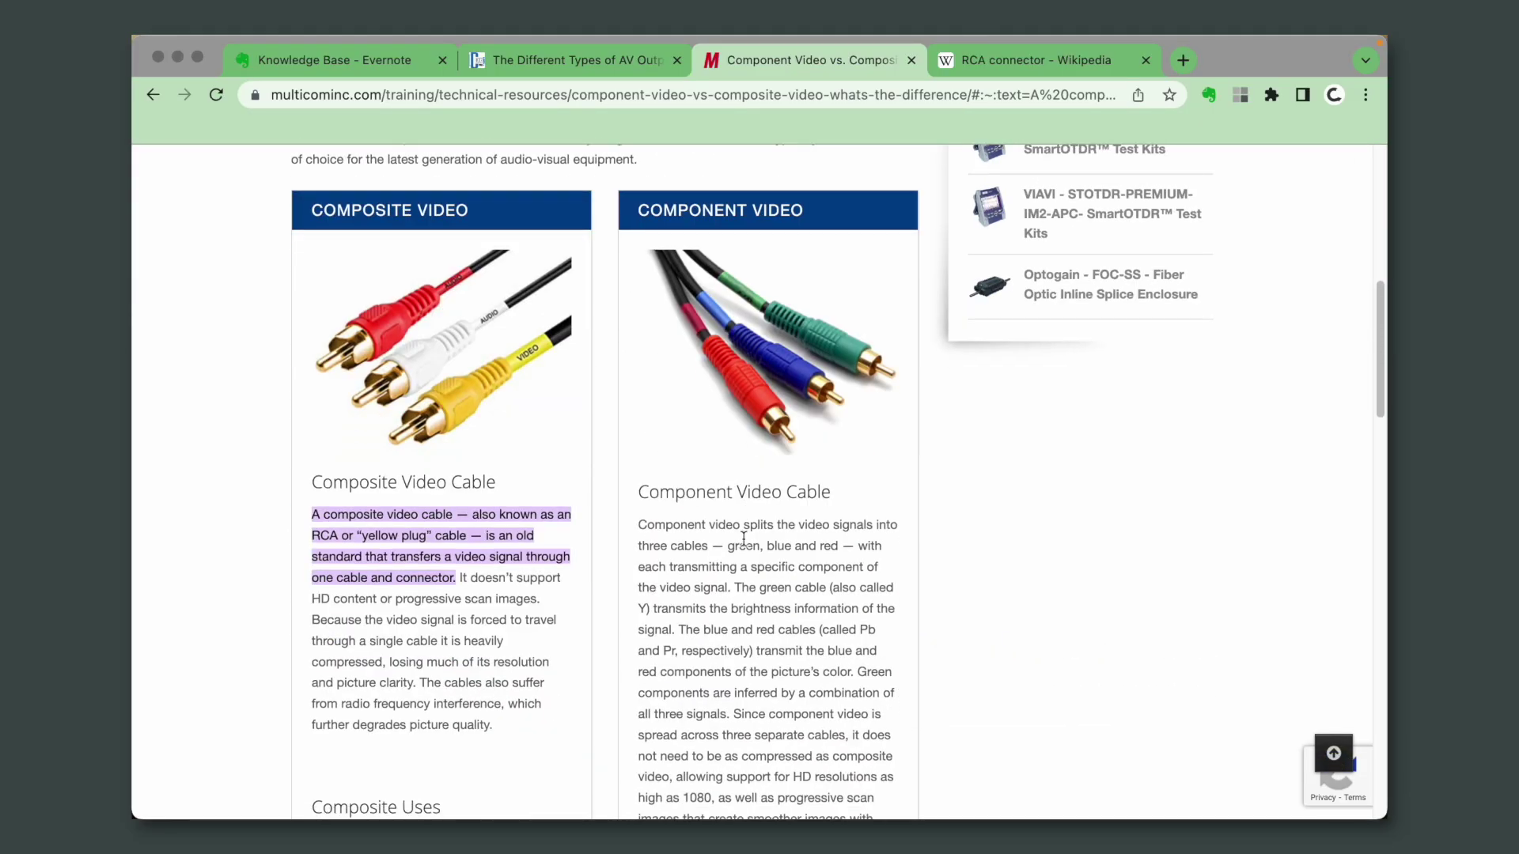
scroll(682, 546, up, 10)
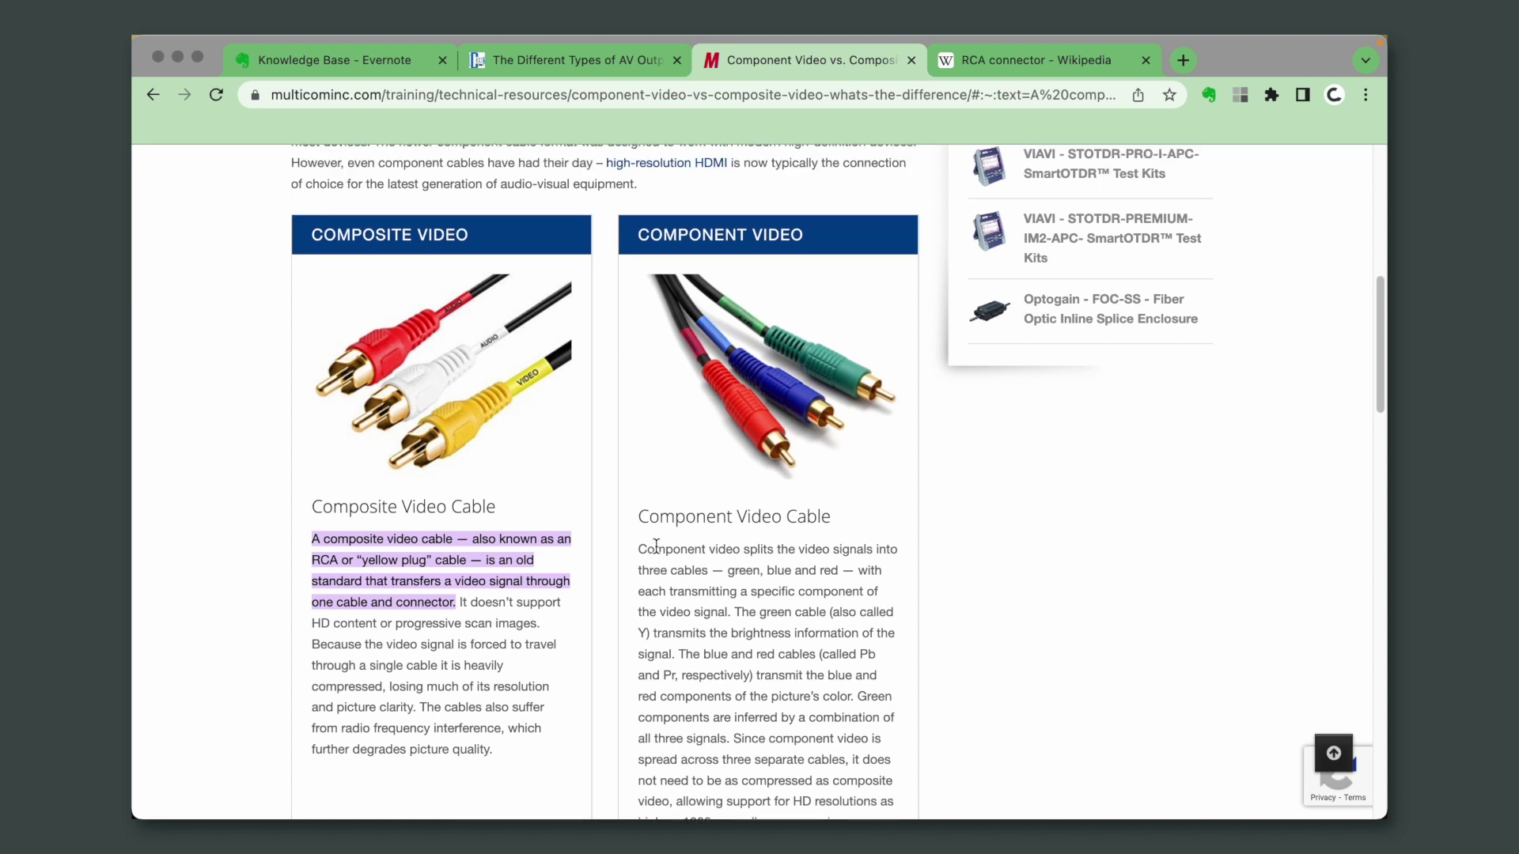
scroll(657, 546, down, 10)
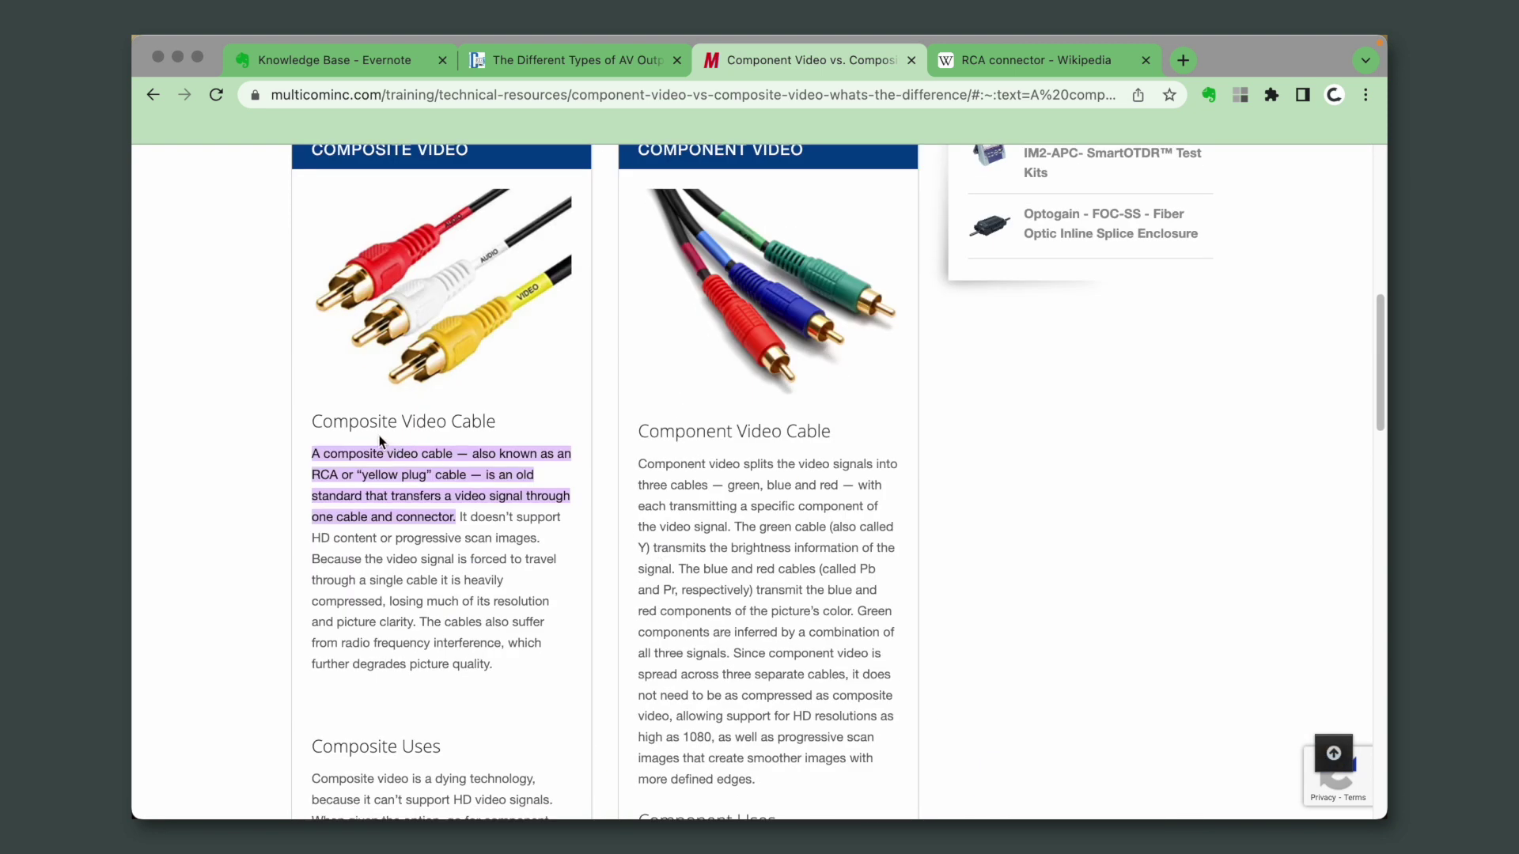
drag(314, 453, 457, 510)
drag(638, 465, 828, 779)
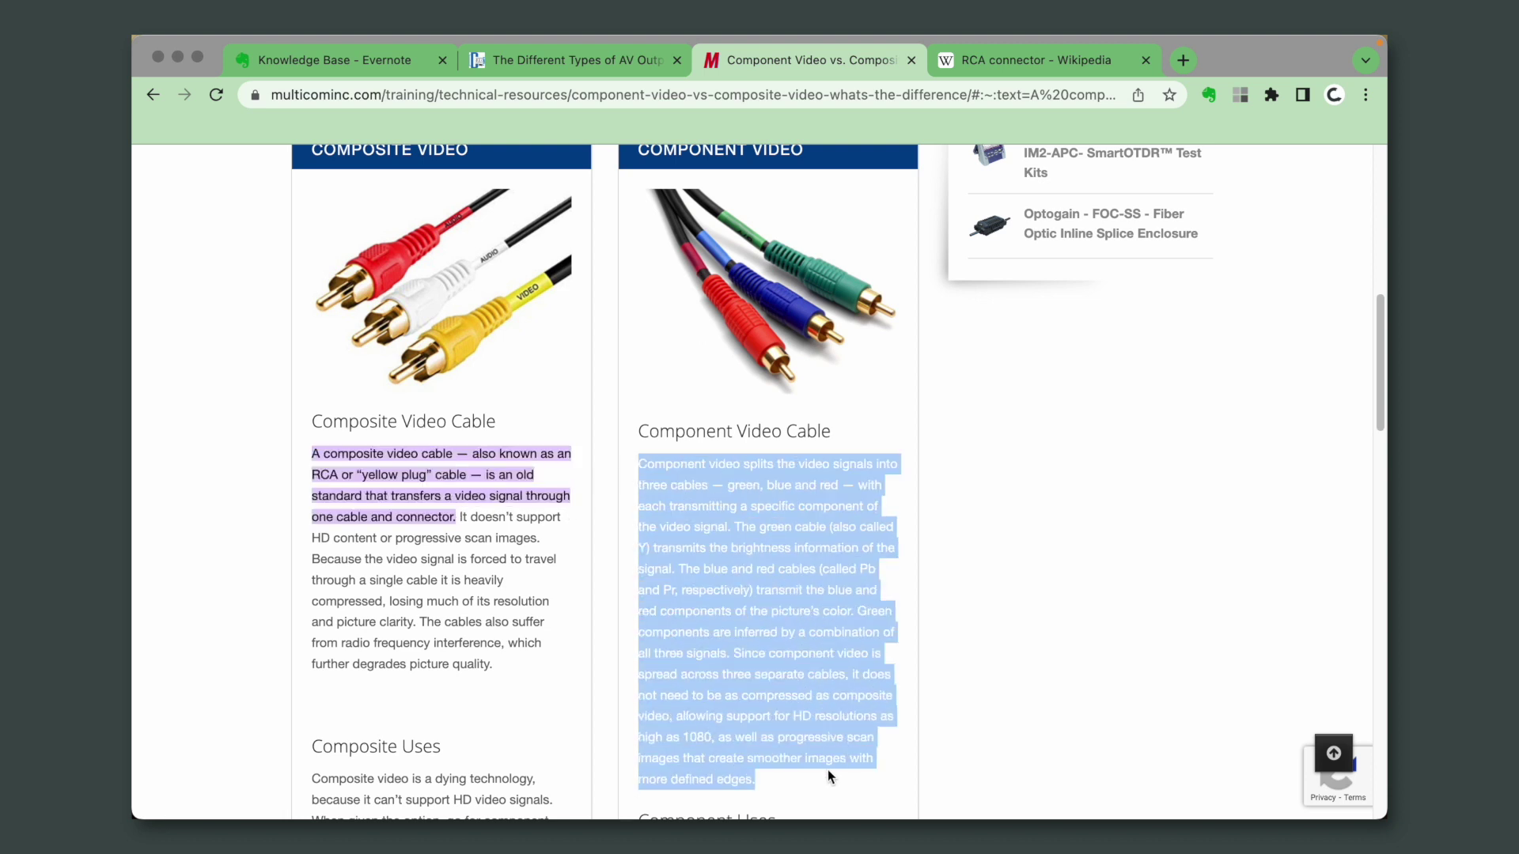
Create a new Knowledge Base note titled 'Composite vs. Component'
click(316, 60)
click(167, 310)
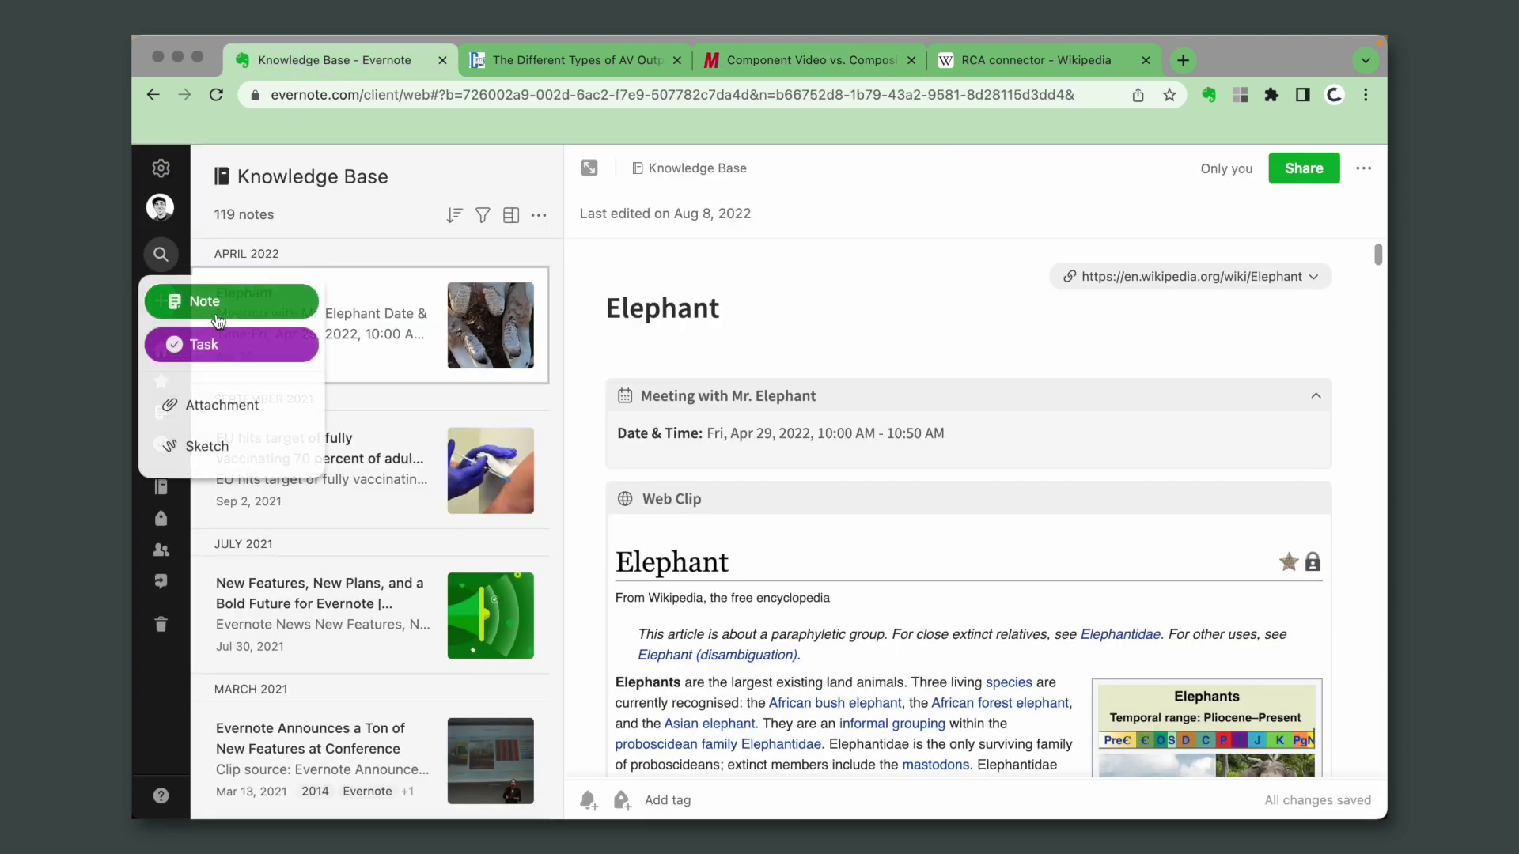
click(184, 299)
click(687, 285)
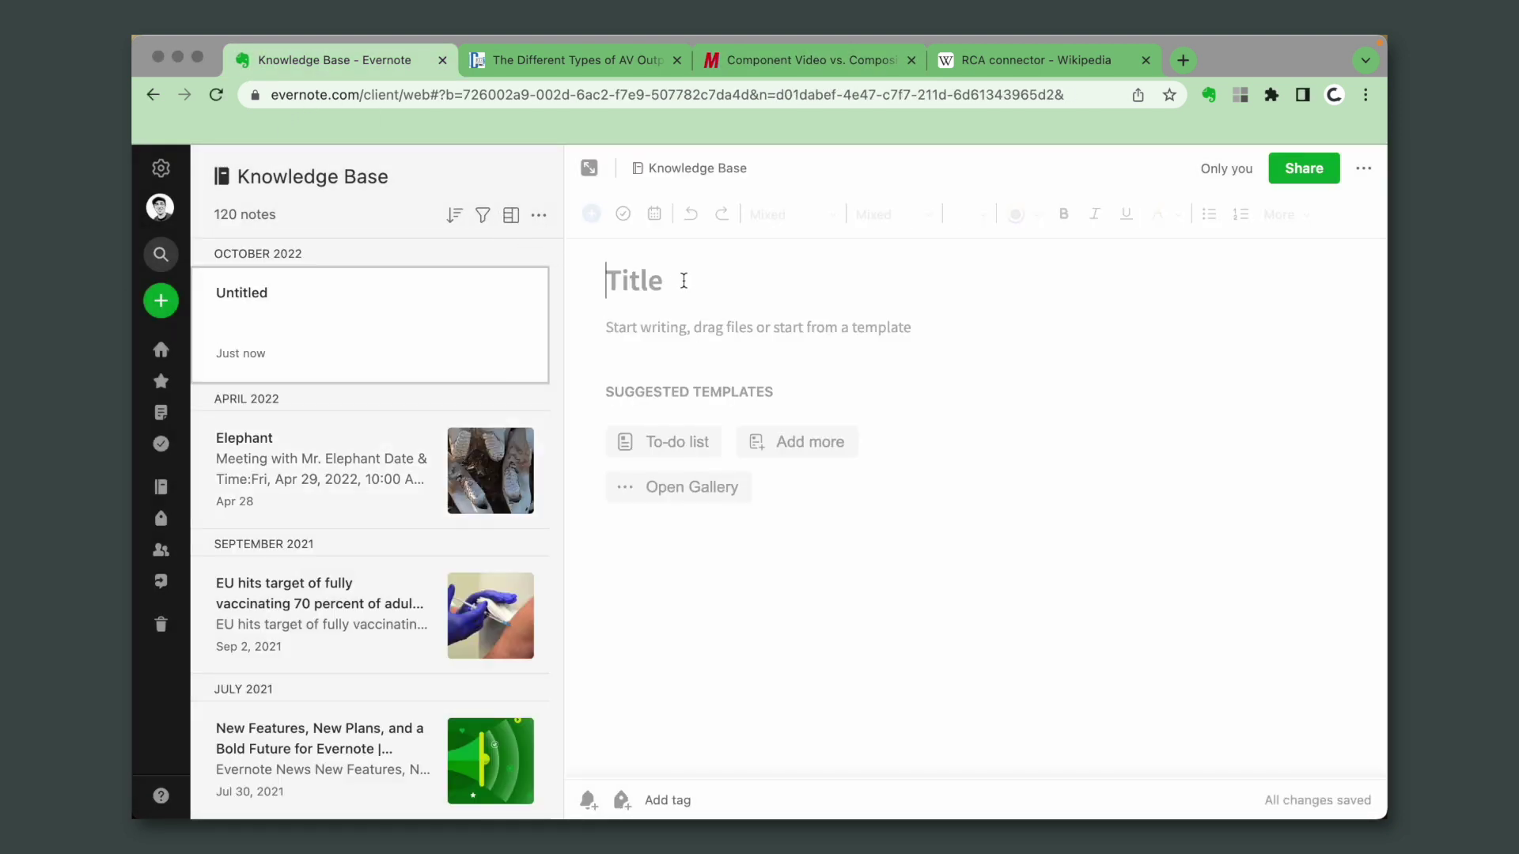
text(Composite vs. Component)
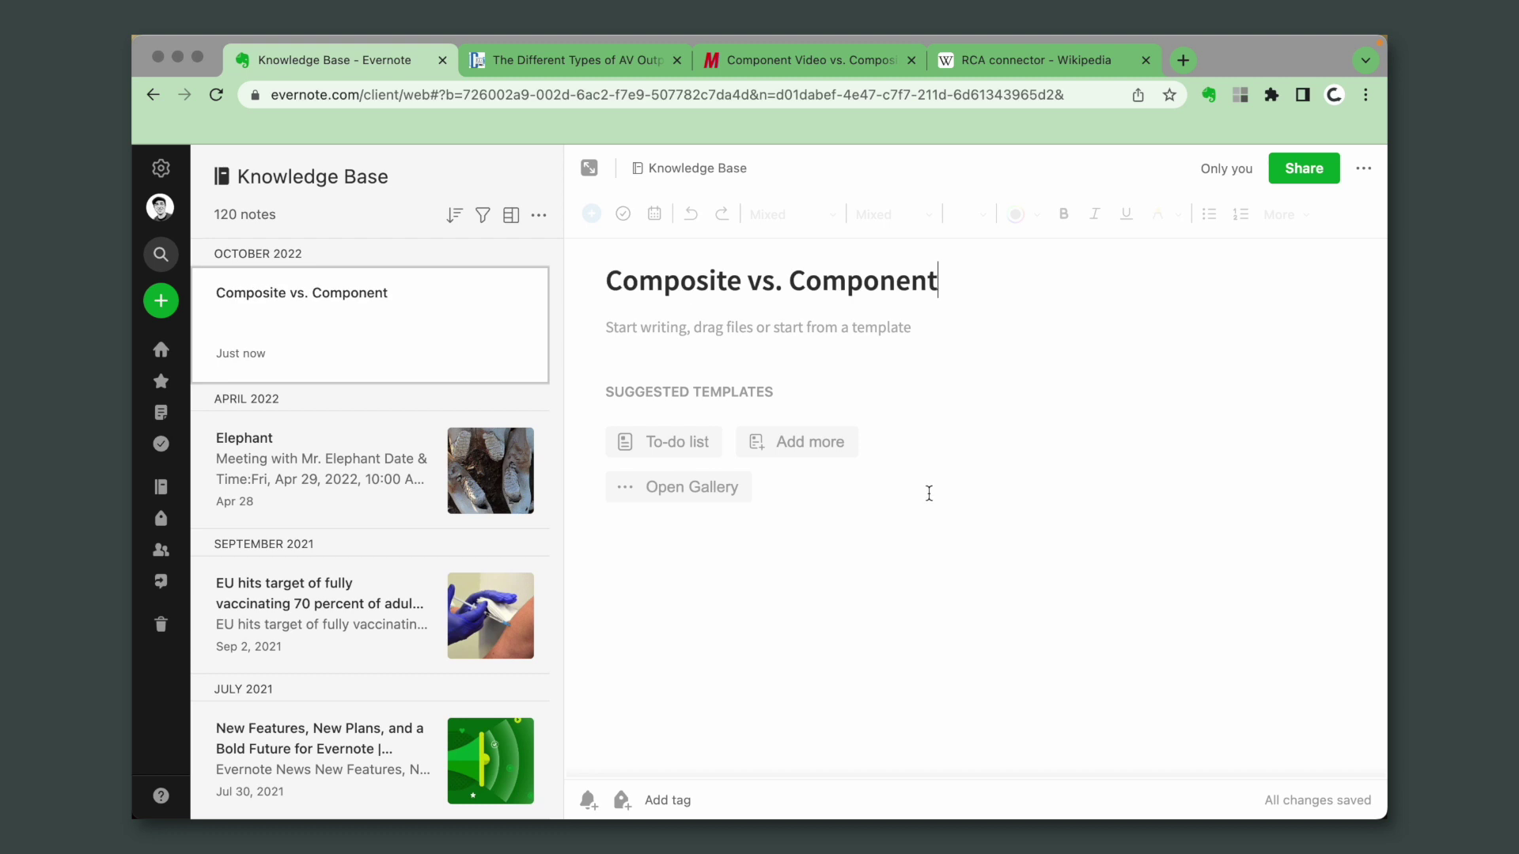
Copy the Composite Video Cable and Component Video Cable sections from the article into the note body
key(super+3)
drag(457, 520, 302, 426)
key(super+c)
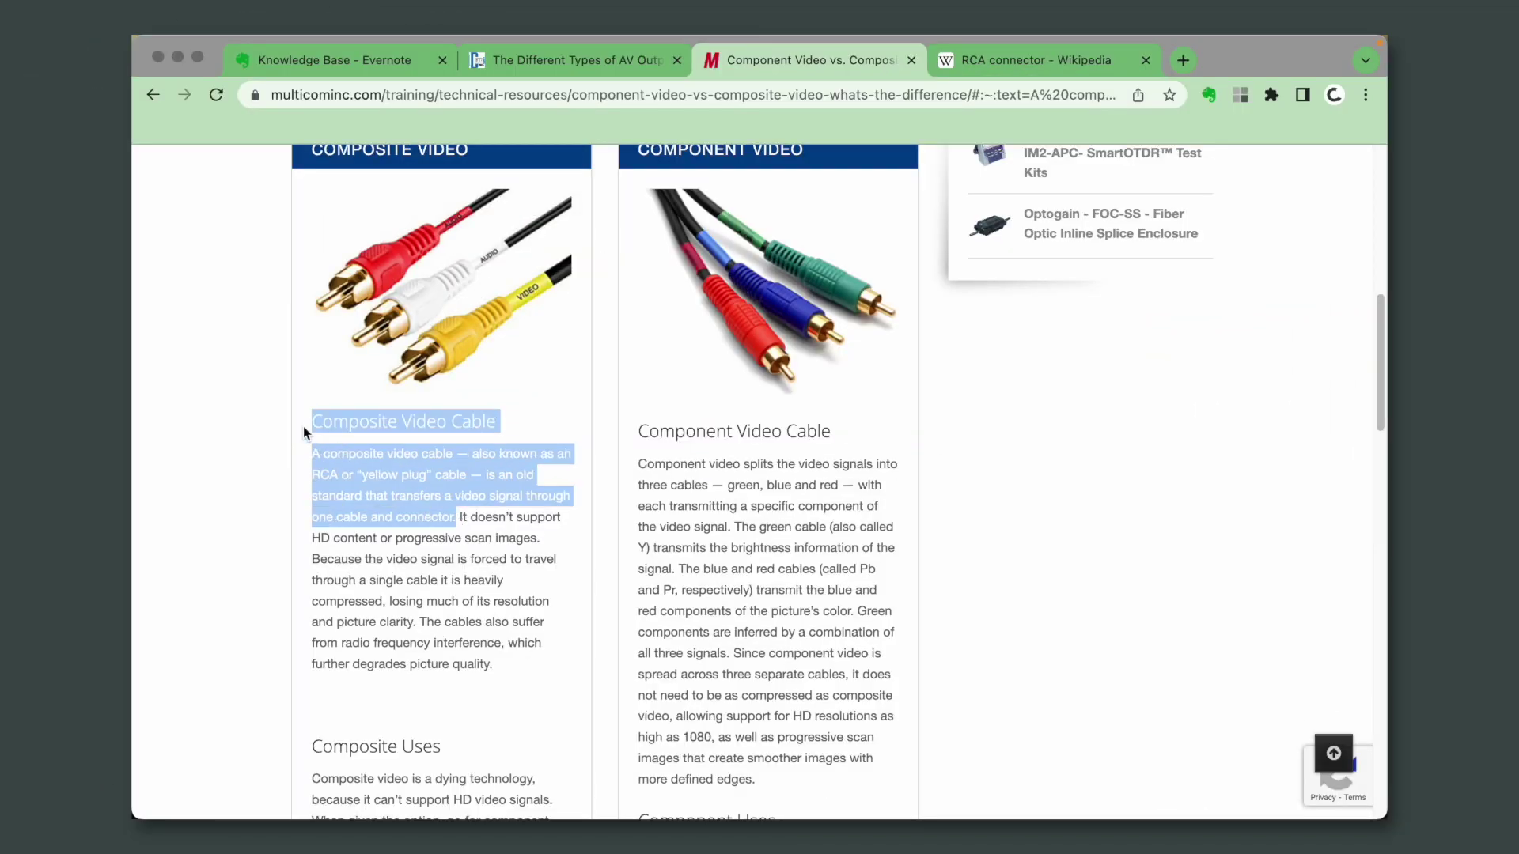
key(super+1)
key(super+v)
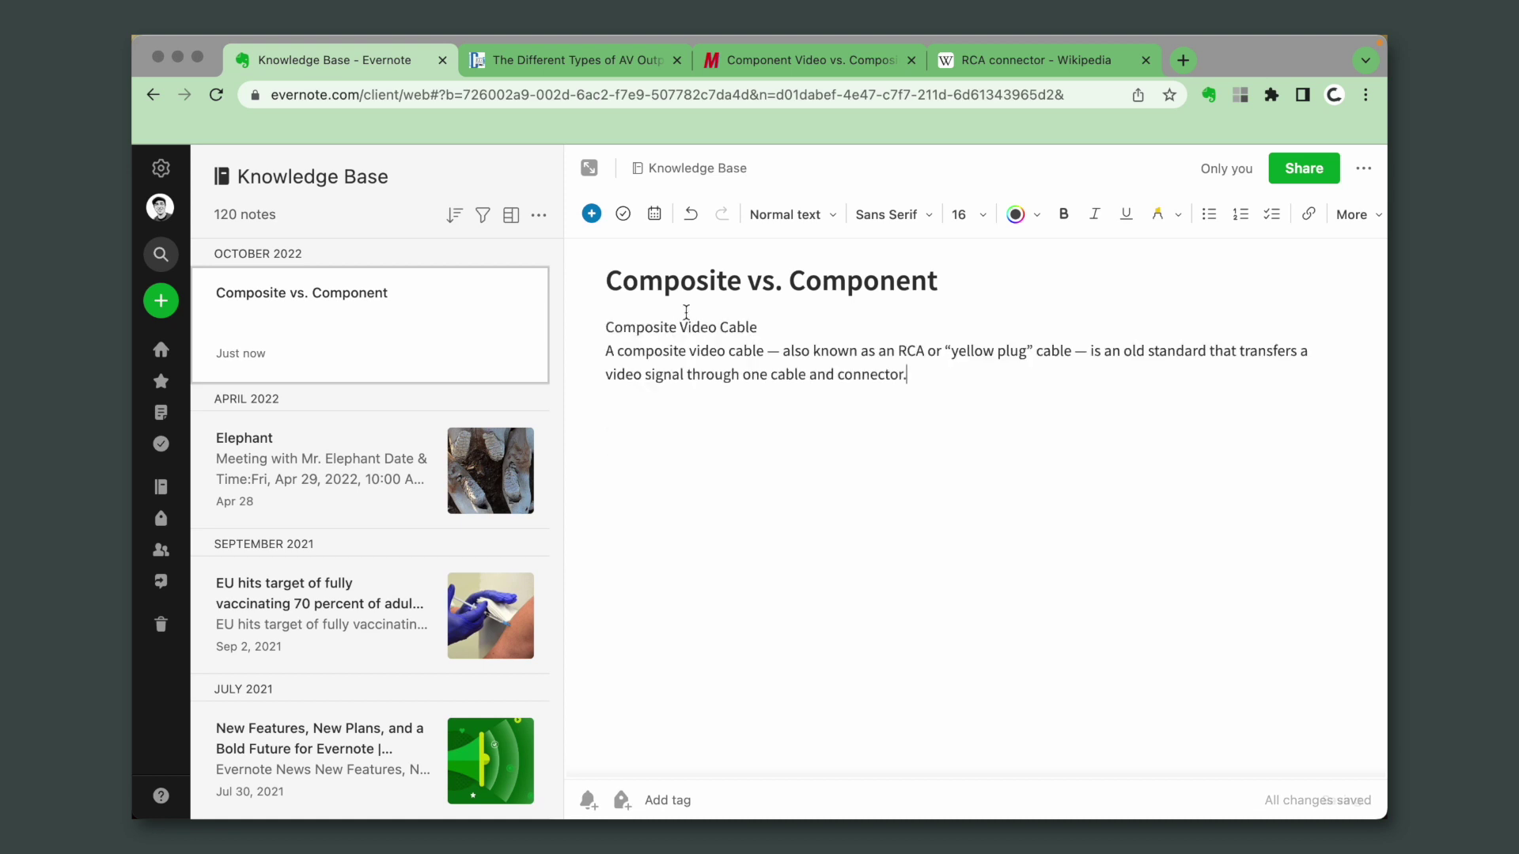
key(super+3)
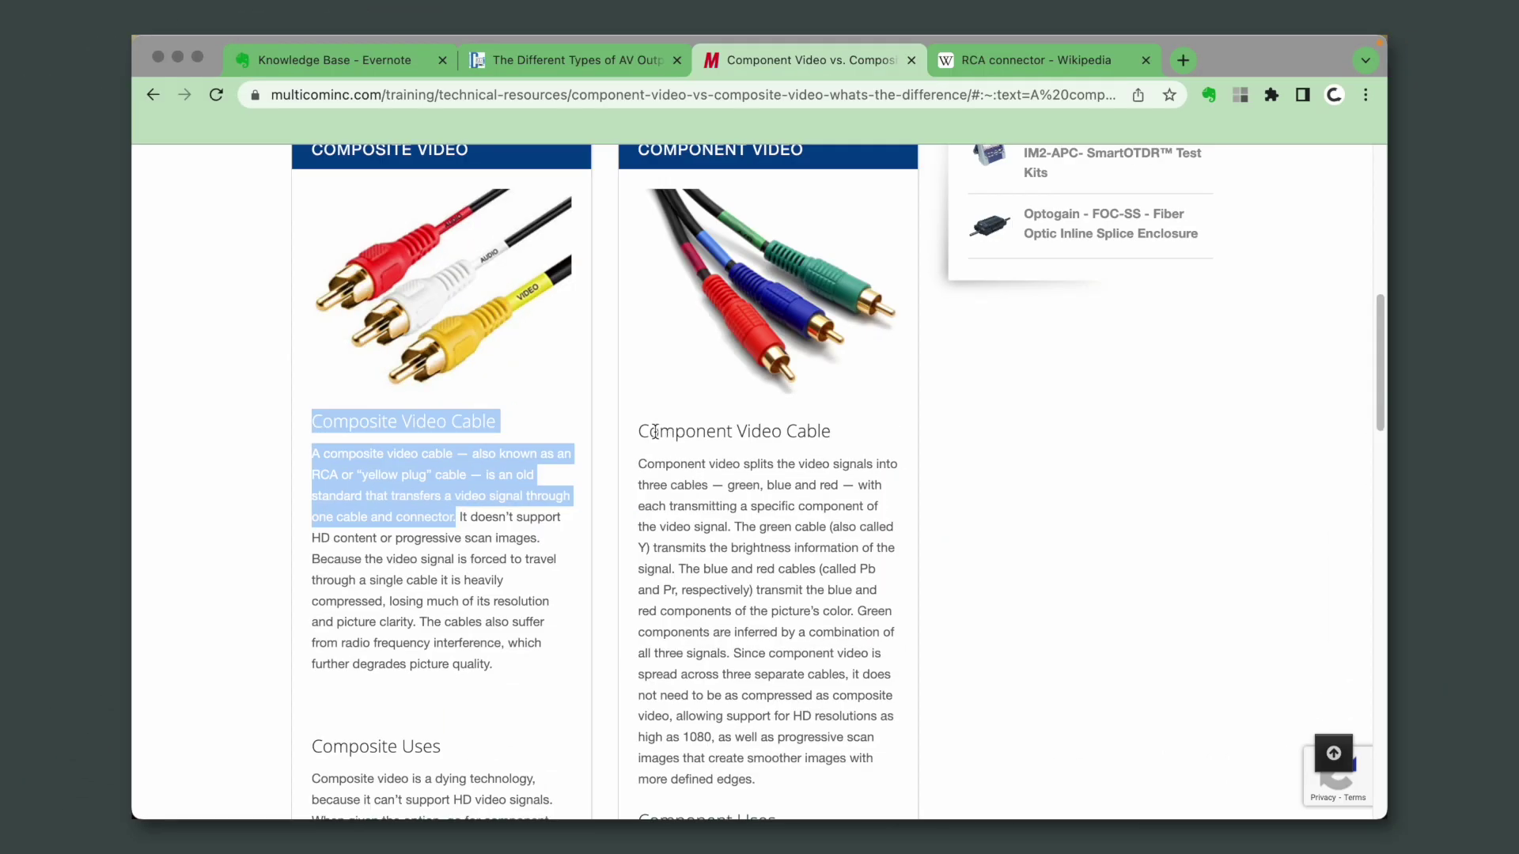
drag(639, 436, 801, 775)
key(super+c)
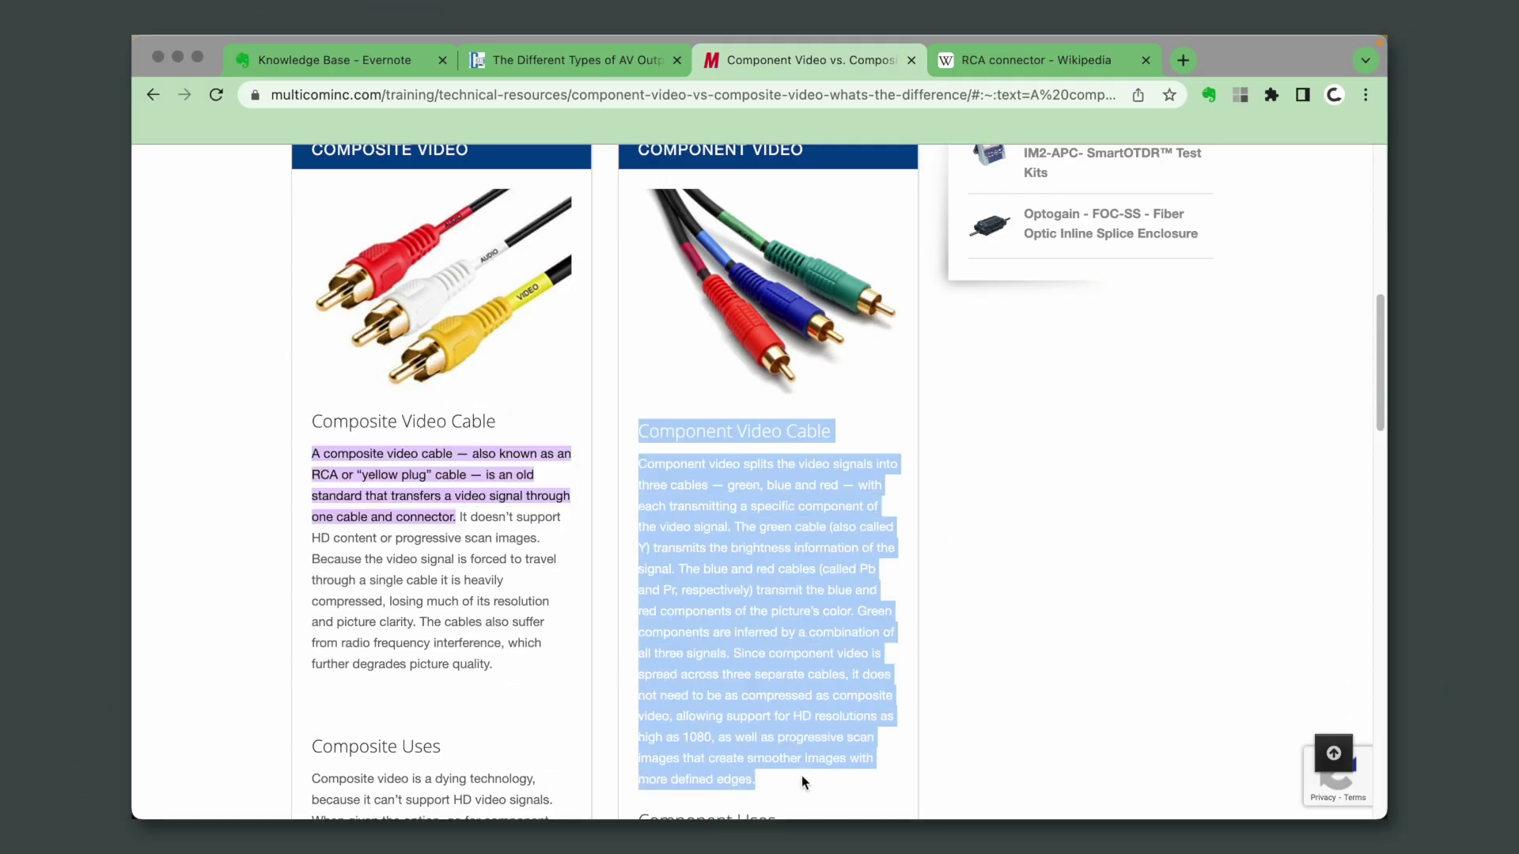
key(super+1)
key(super+v)
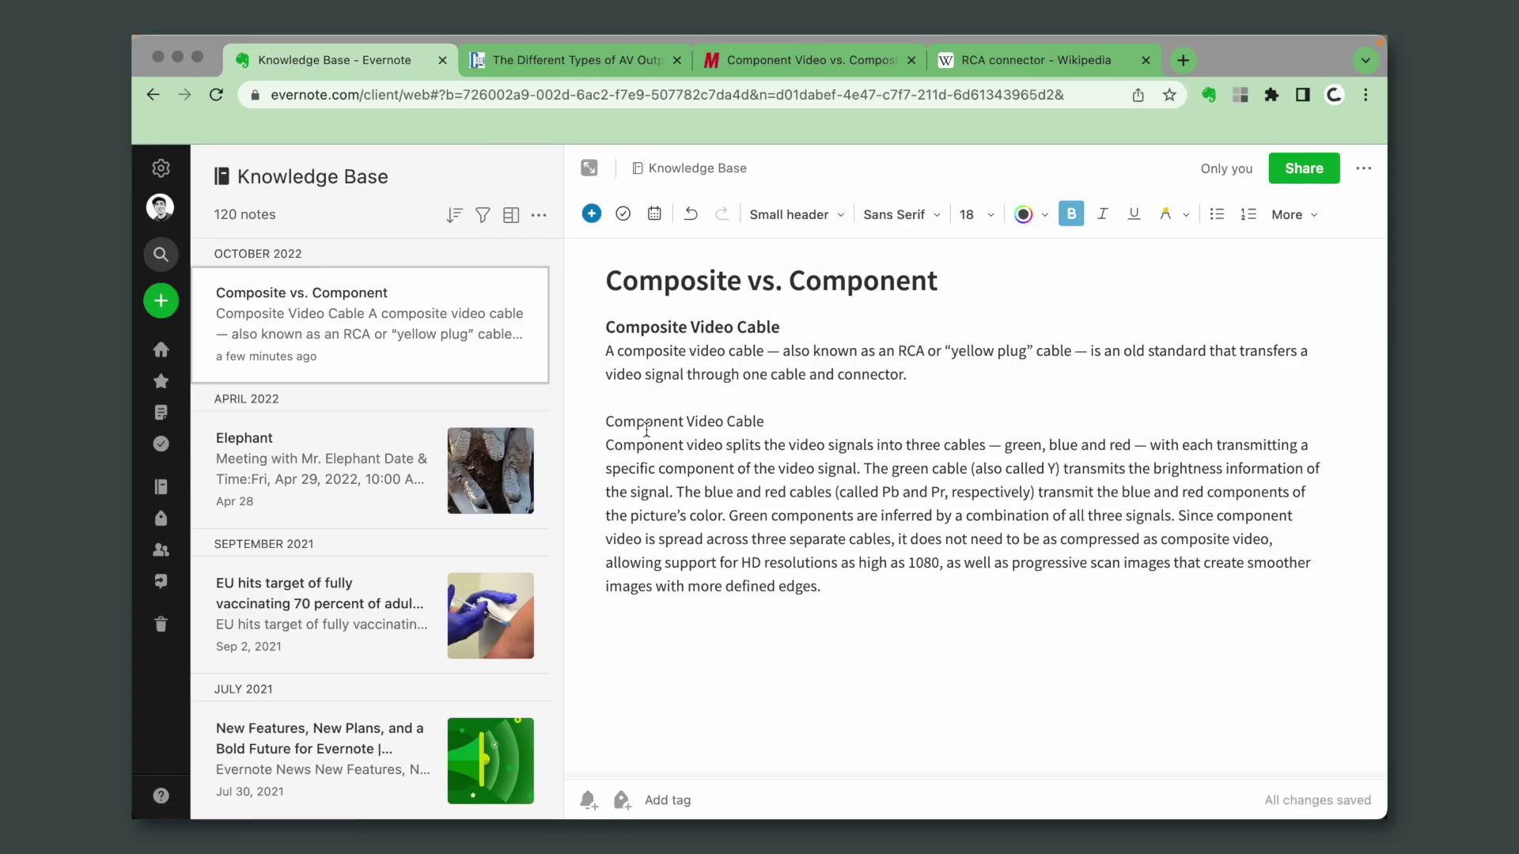
Make 'Component Video Cable' a small header and insert each cable picture under its section
click(804, 230)
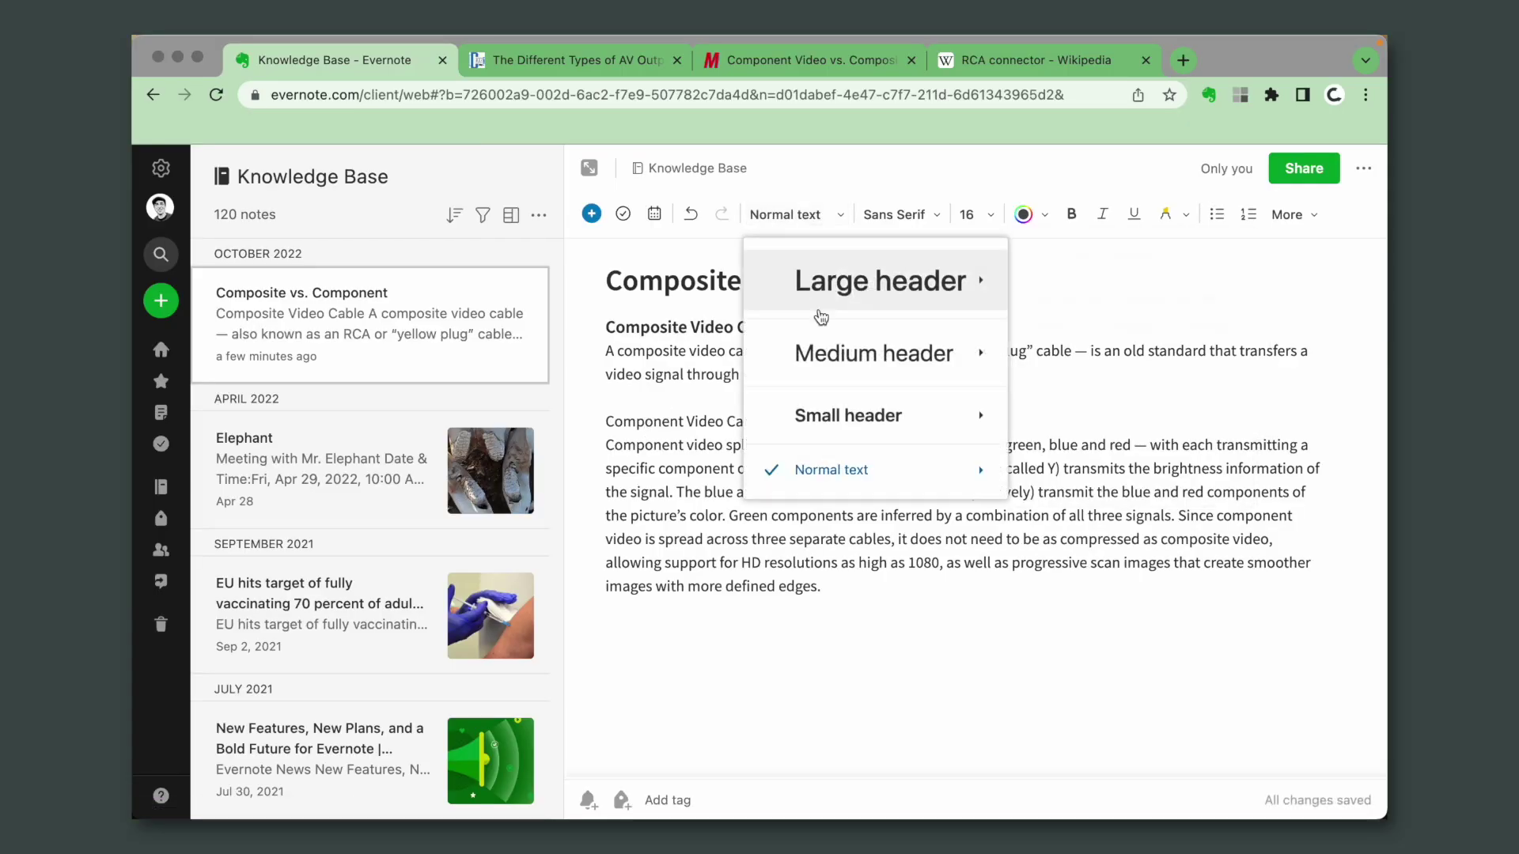
click(819, 414)
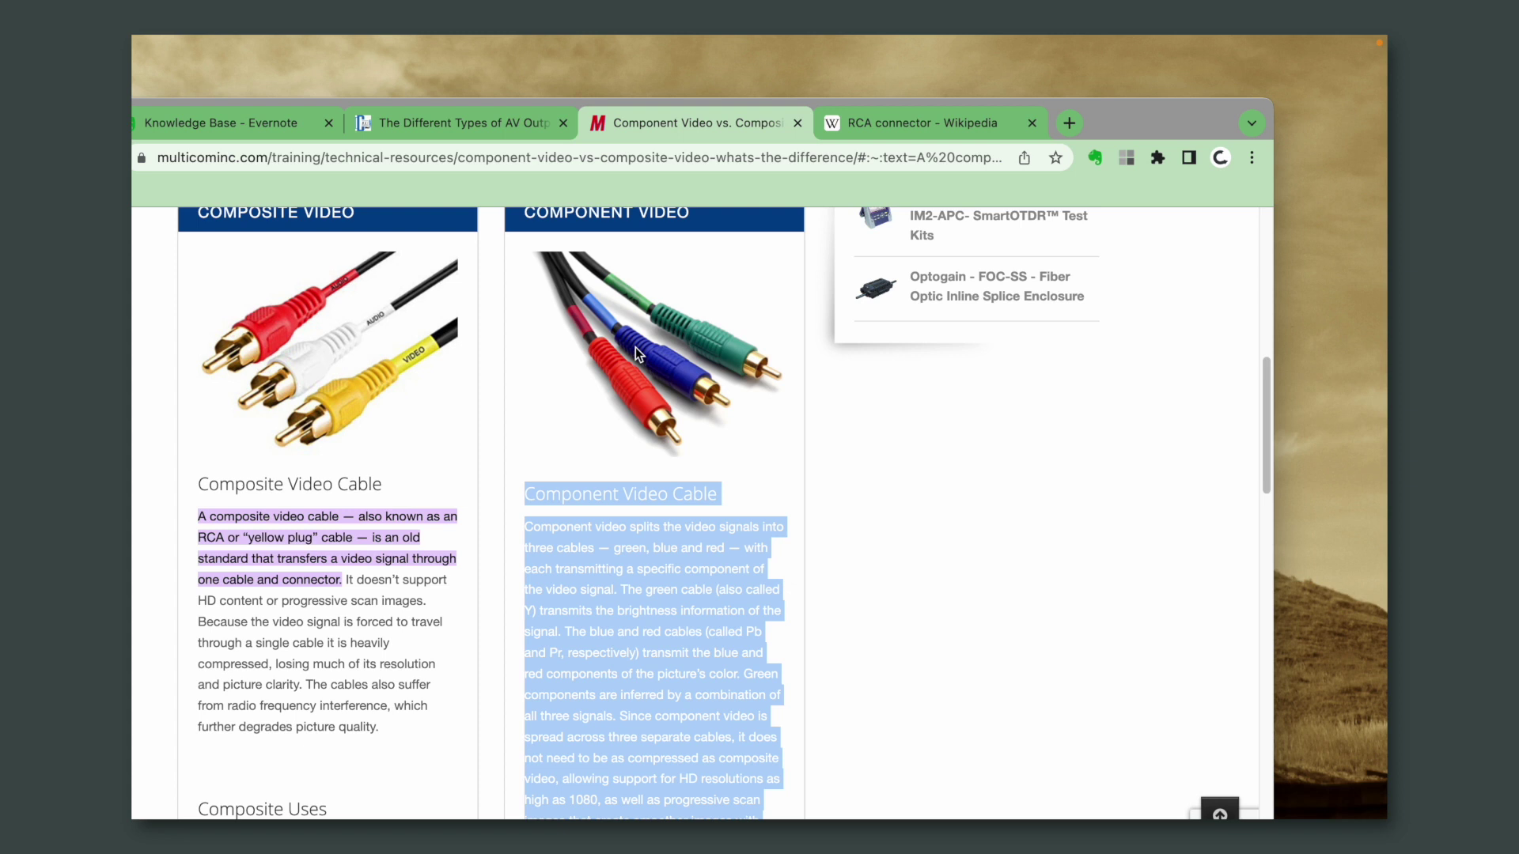
drag(639, 353, 1329, 190)
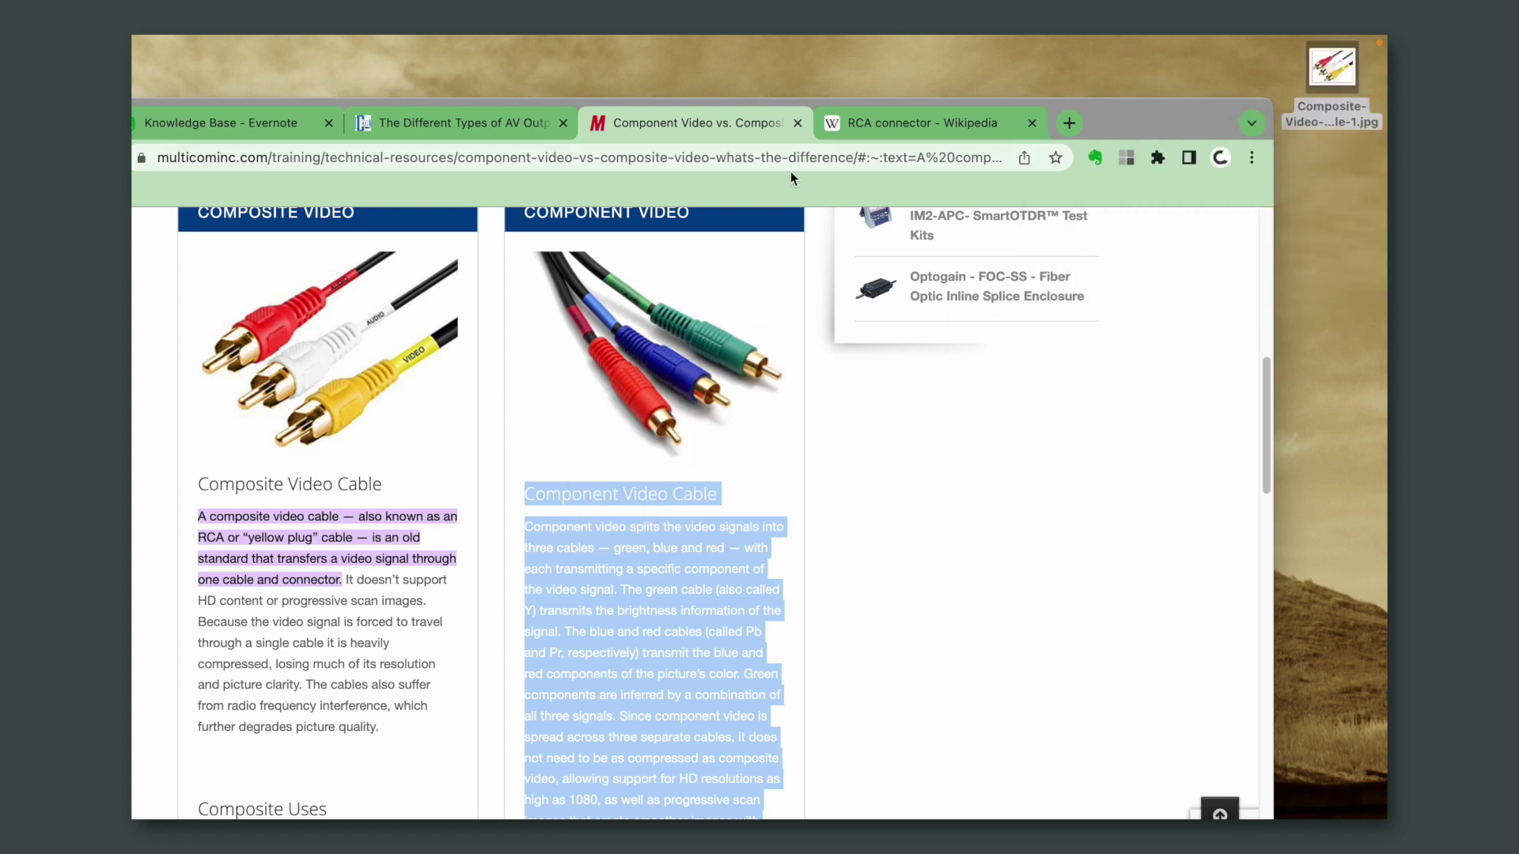
click(268, 125)
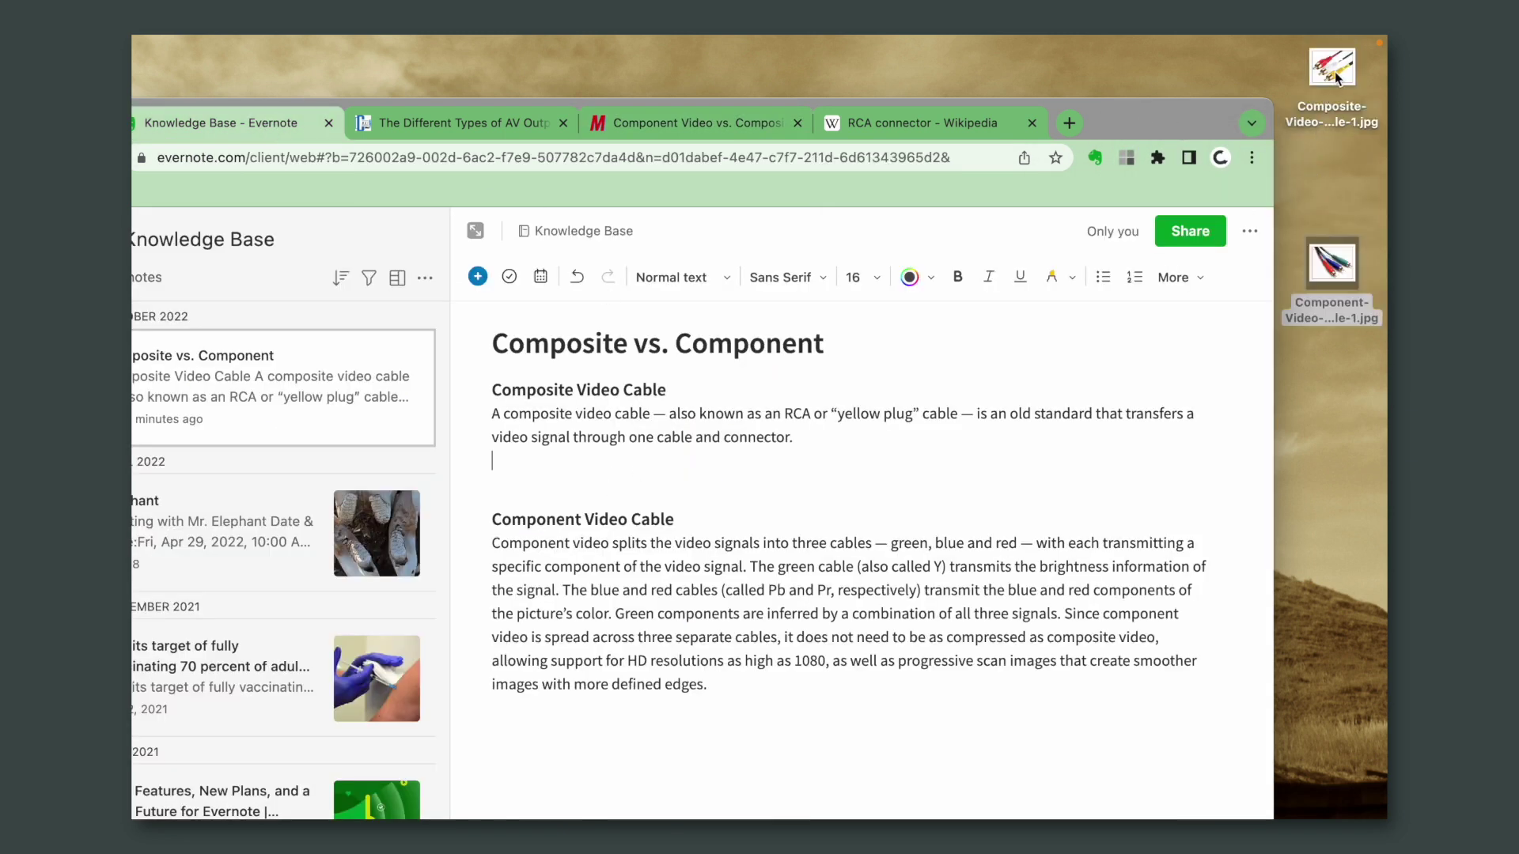
drag(1336, 66, 821, 471)
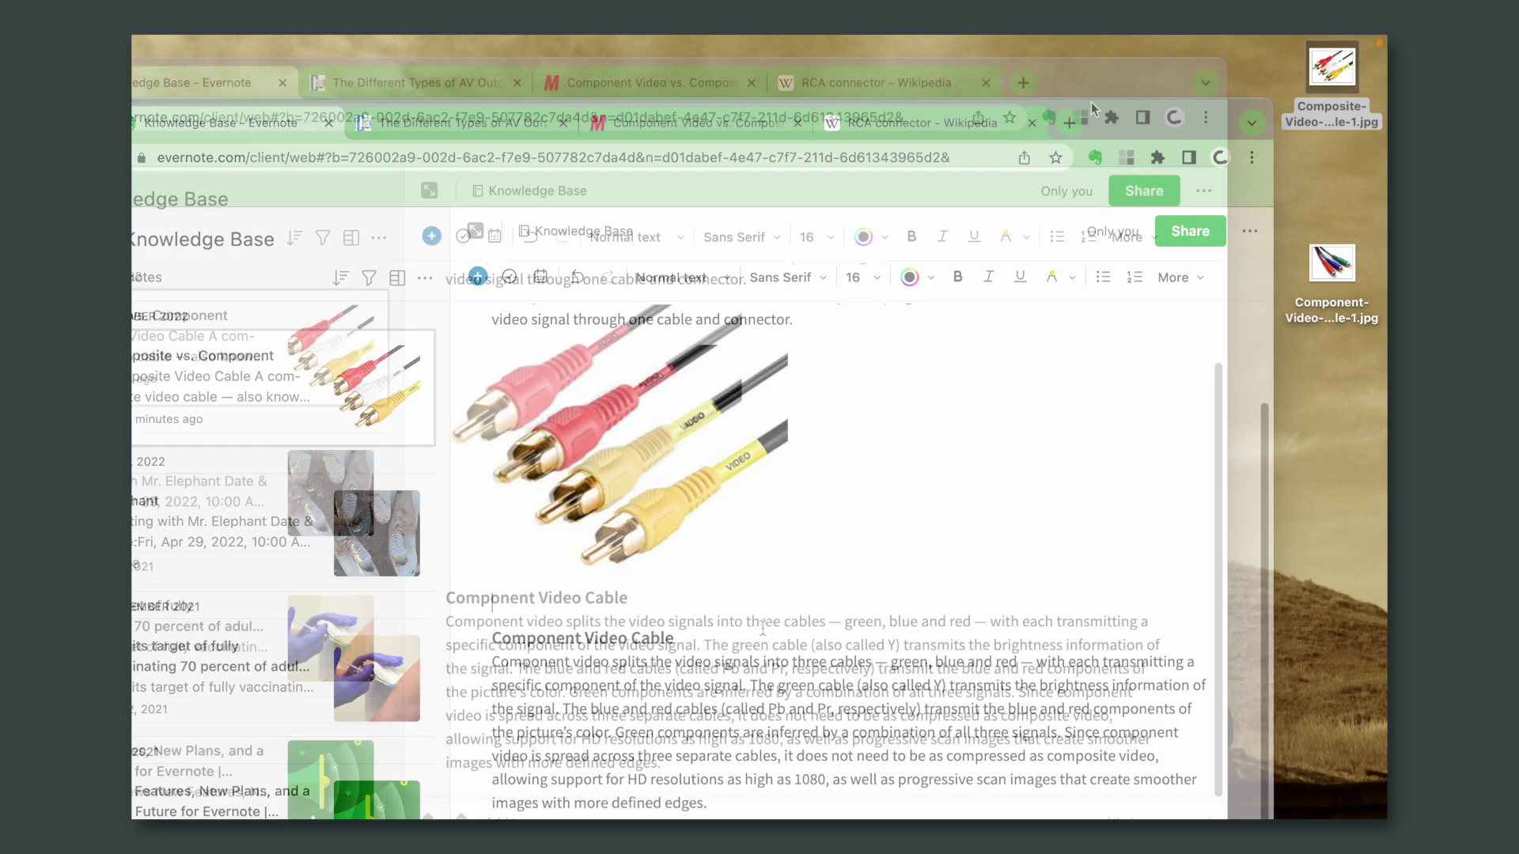
key(Return)
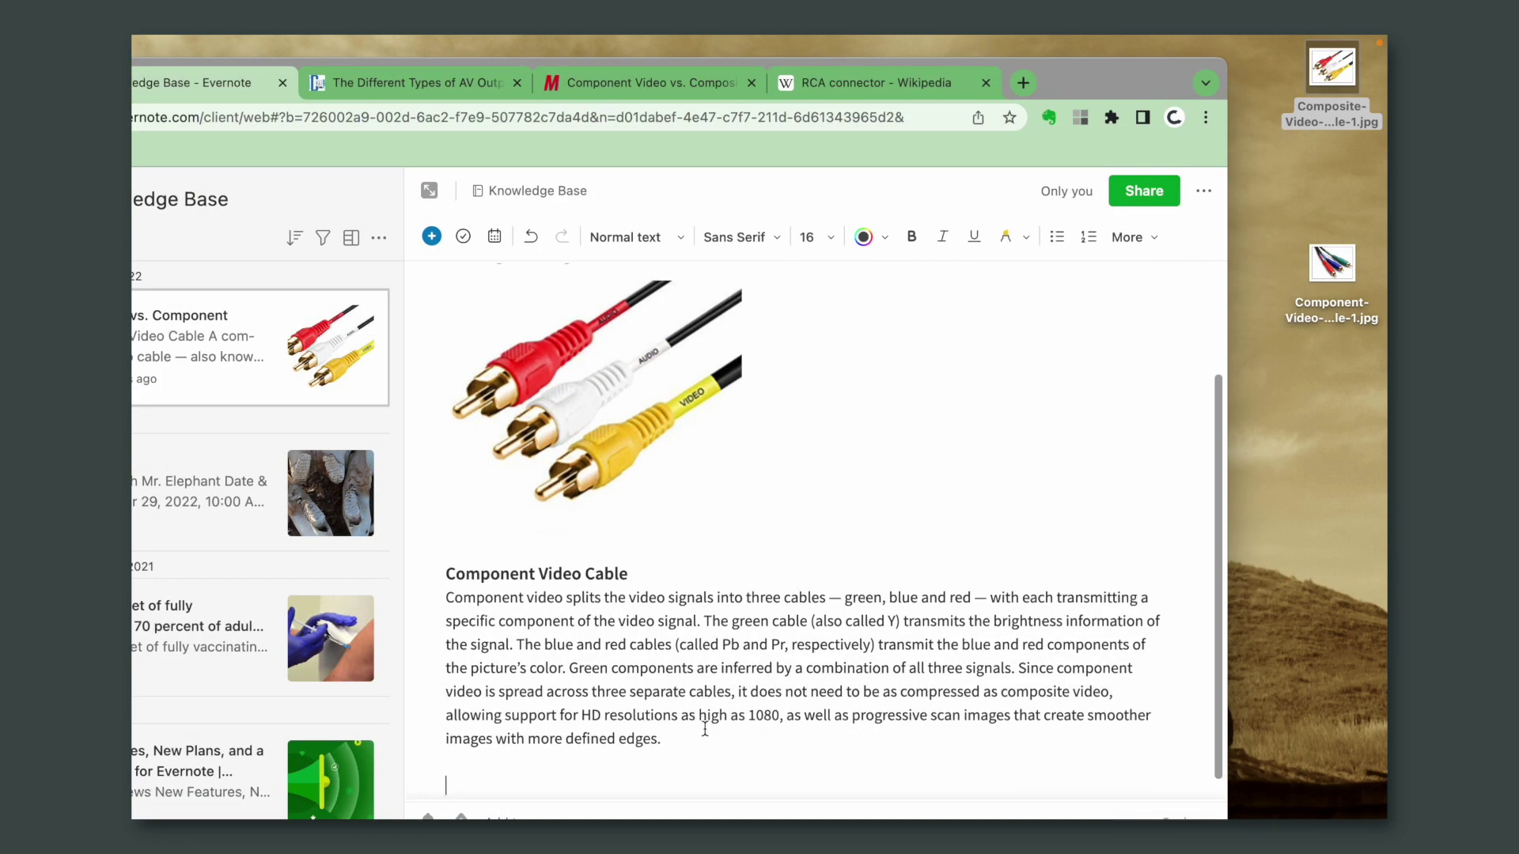
drag(1345, 269, 570, 746)
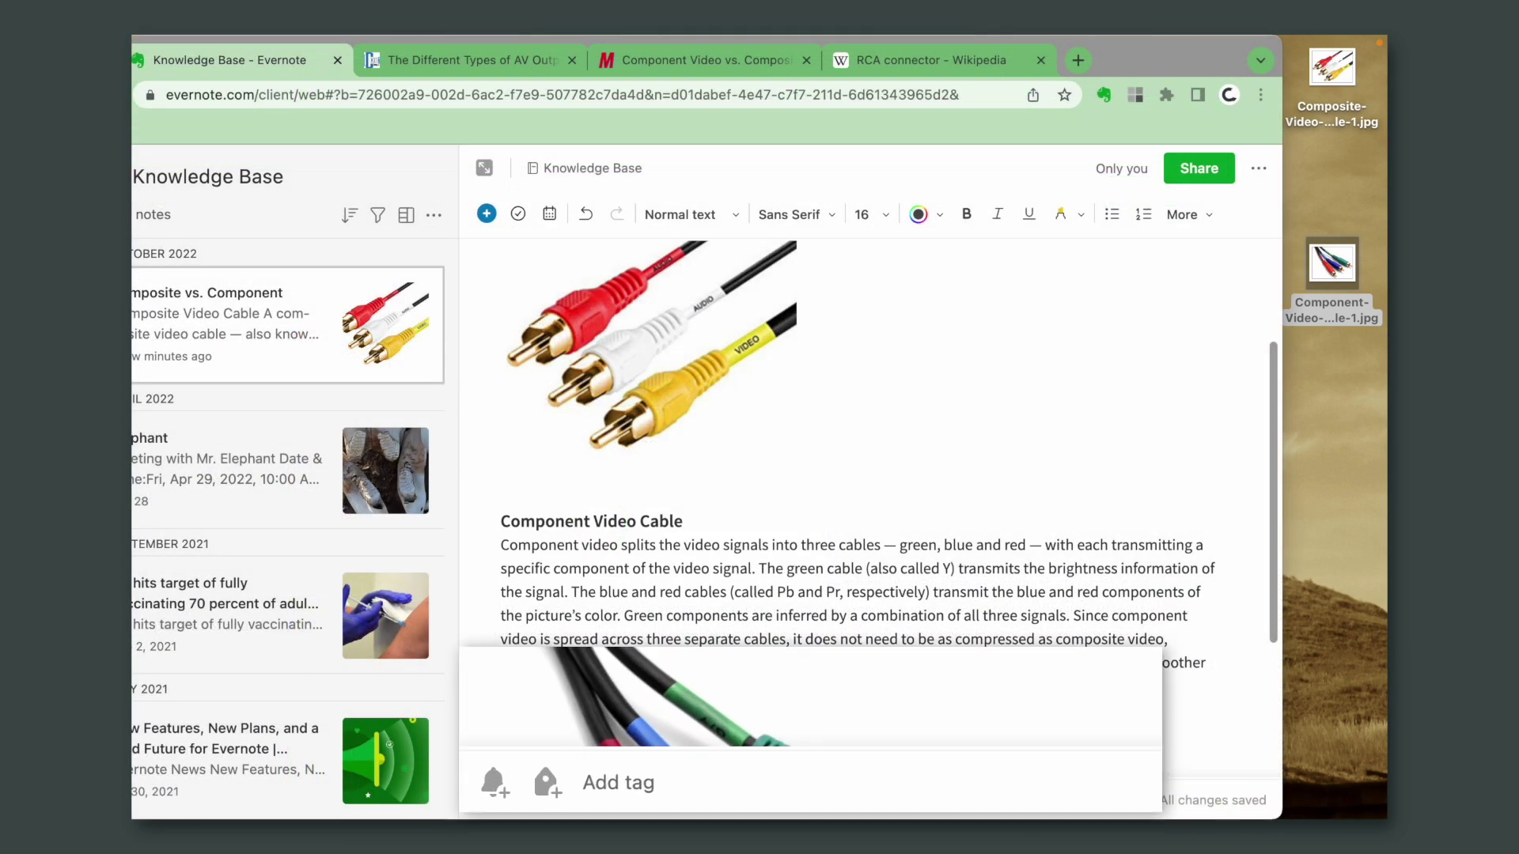
Tag the note with Composite and Component
click(711, 791)
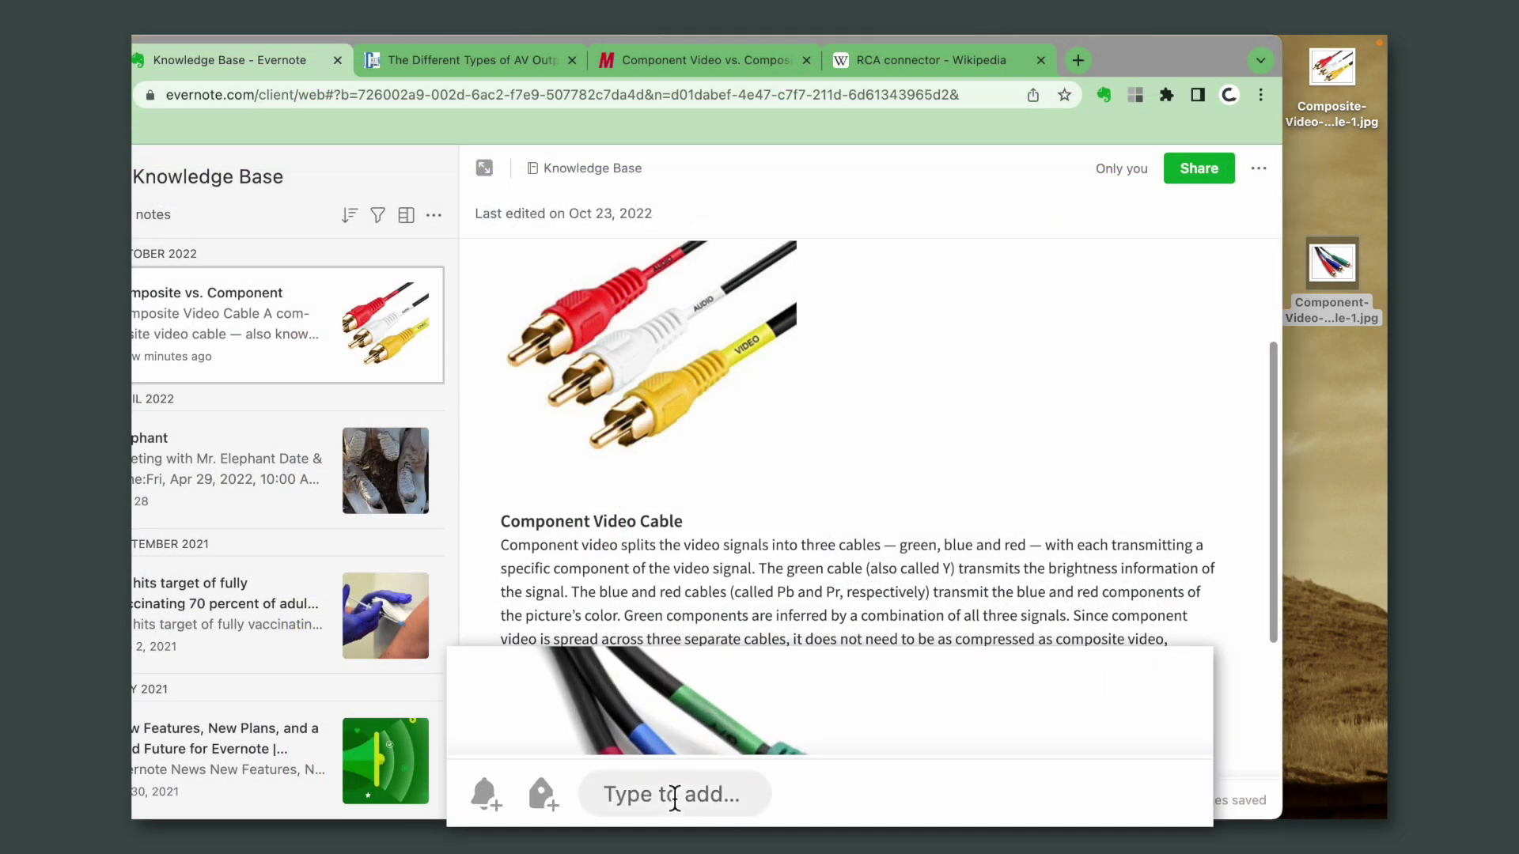
text(Composite)
key(Return)
text(Component)
key(Return)
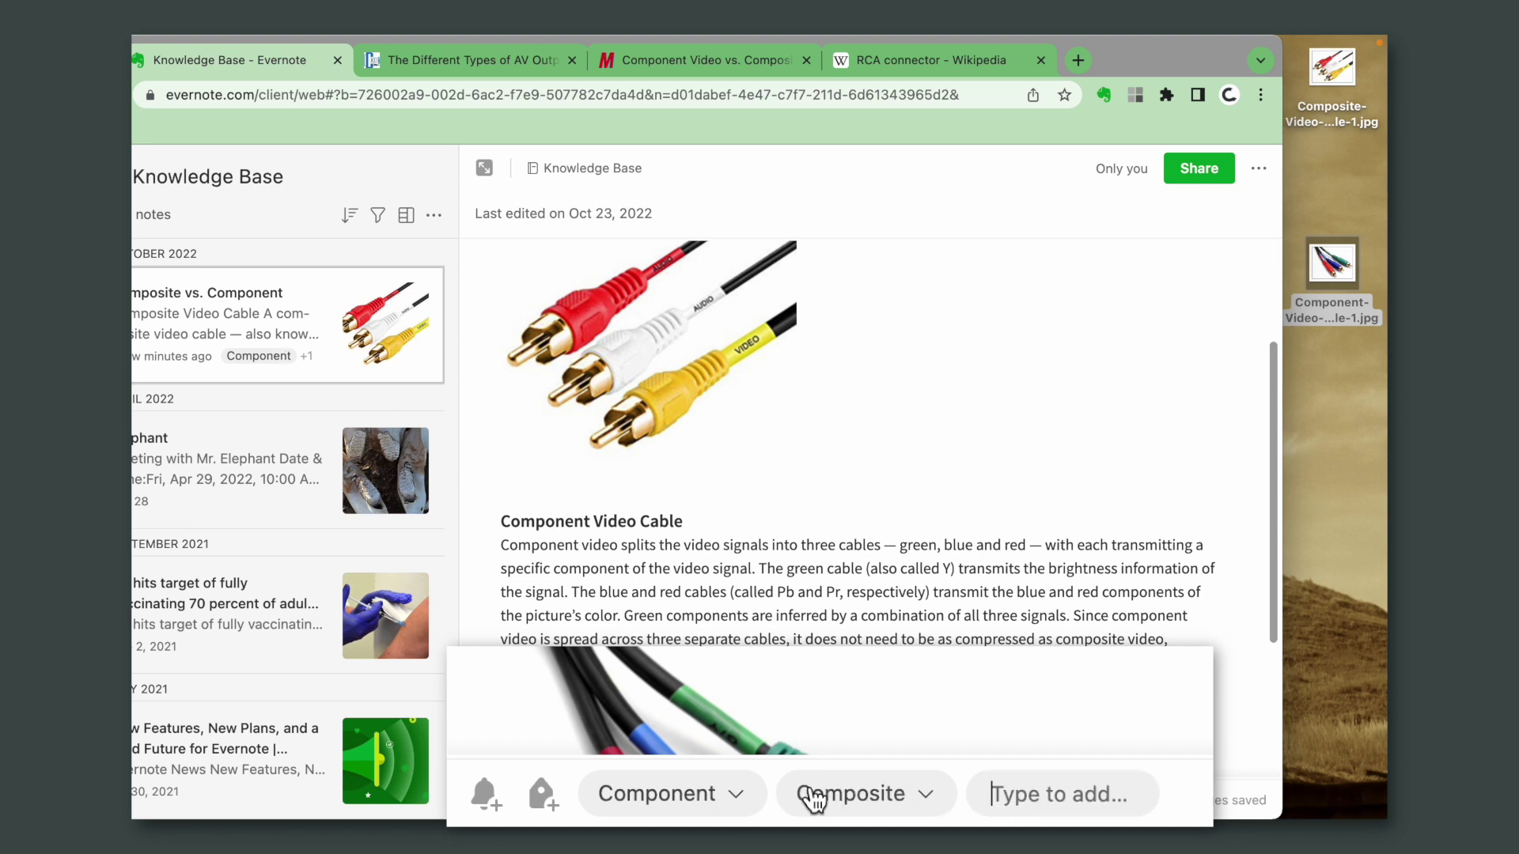
click(1197, 713)
scroll(1197, 713, down, 2)
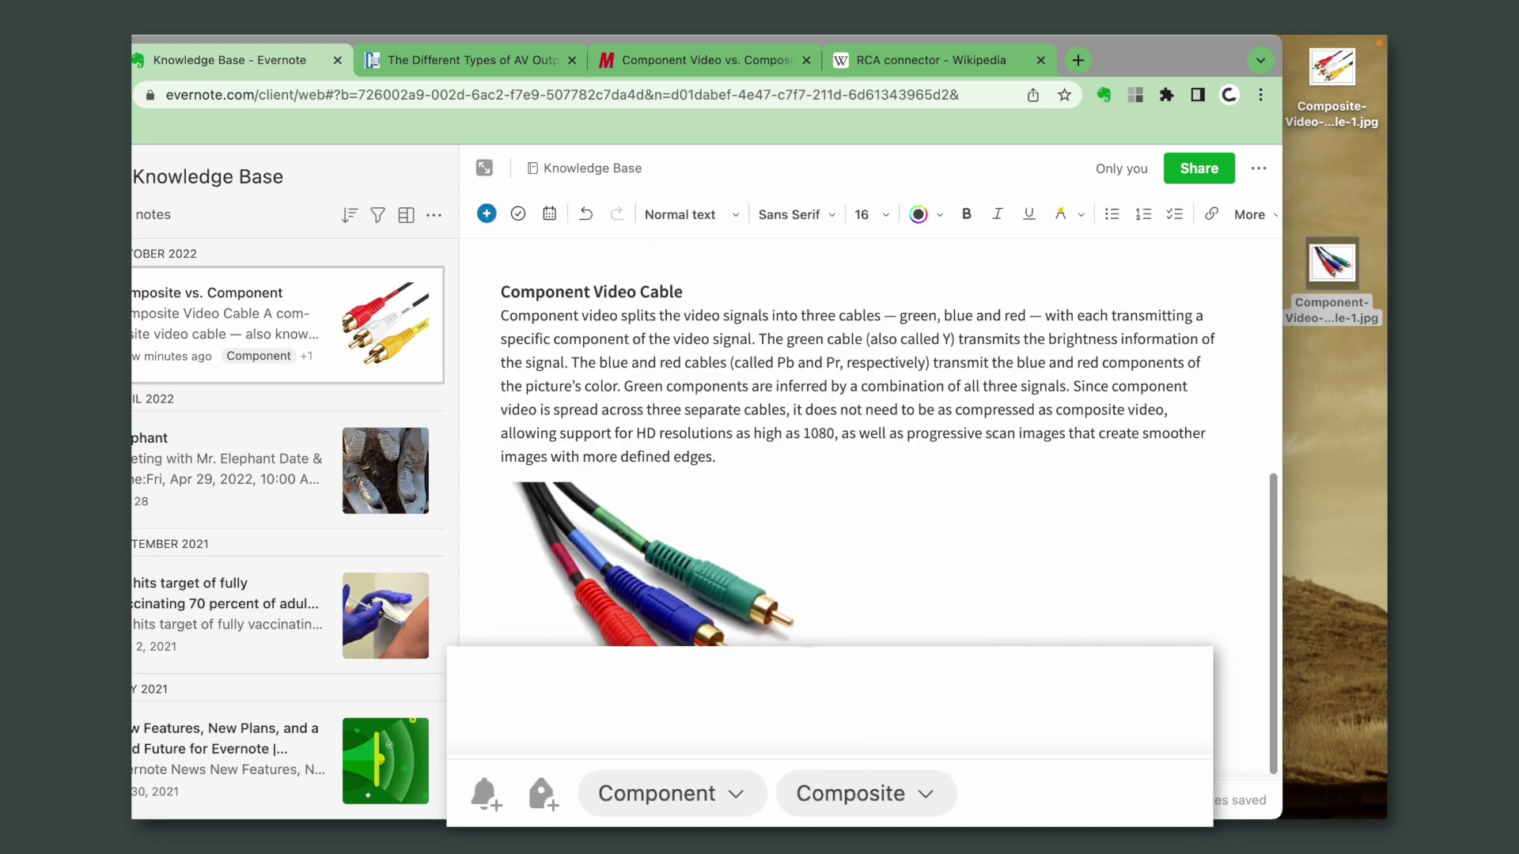
scroll(1197, 714, up, 4)
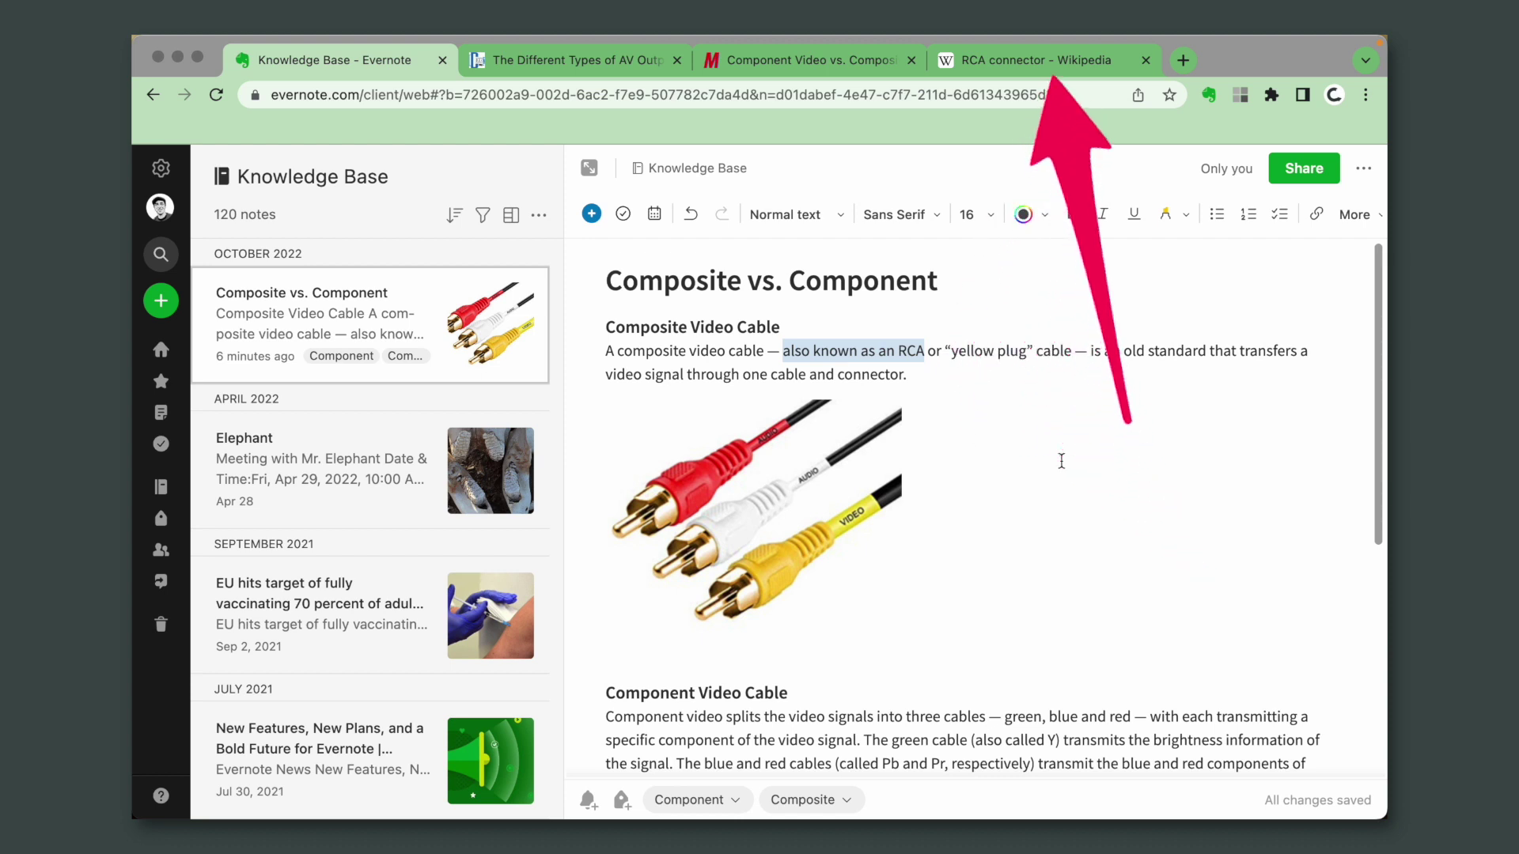
Switch to the RCA connector Wikipedia article and select its opening paragraph
click(1012, 67)
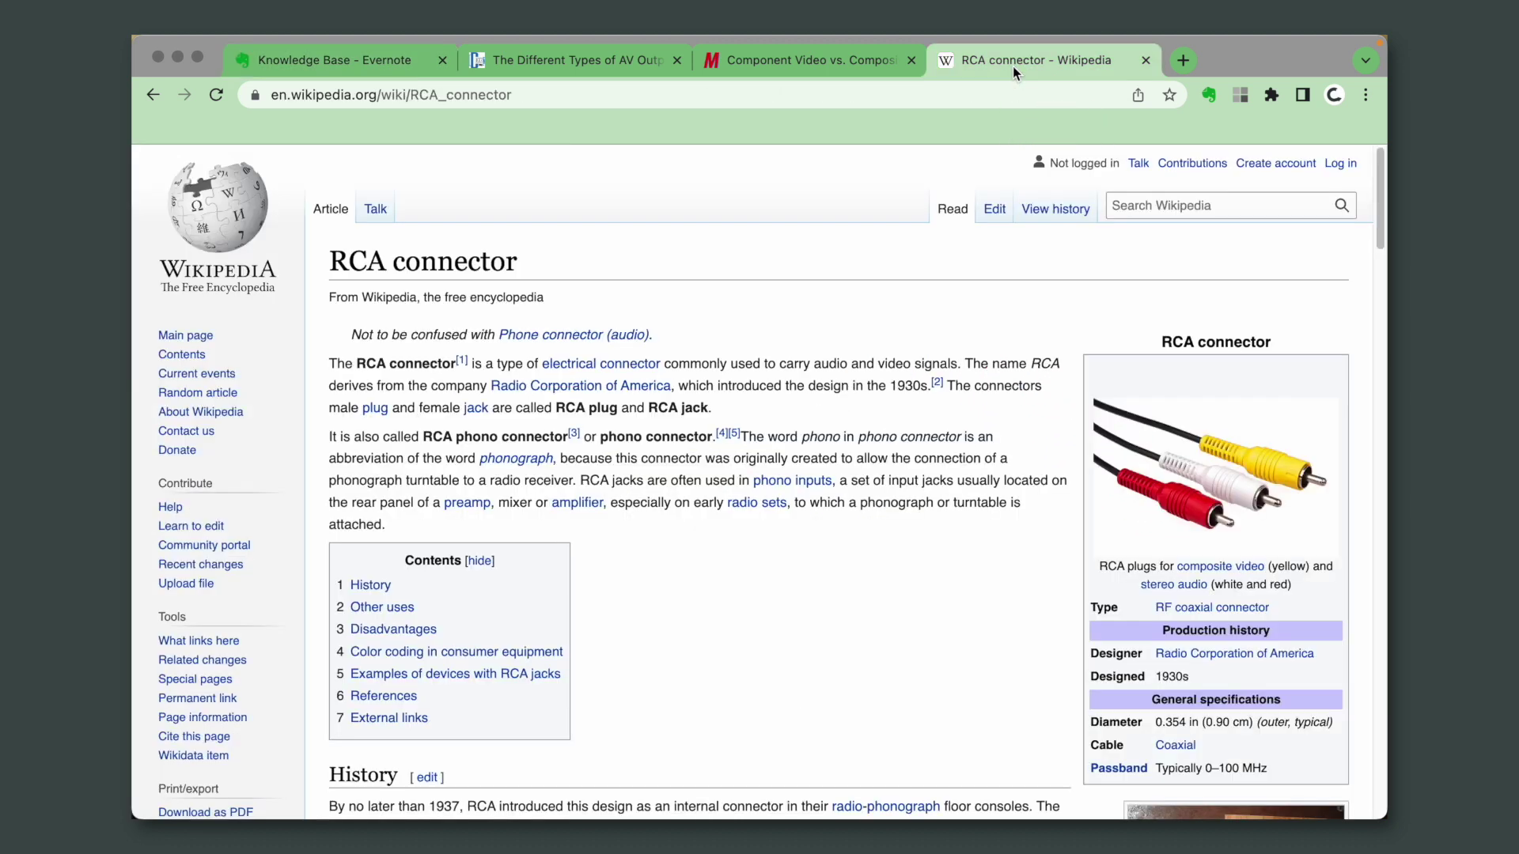
scroll(924, 530, down, 15)
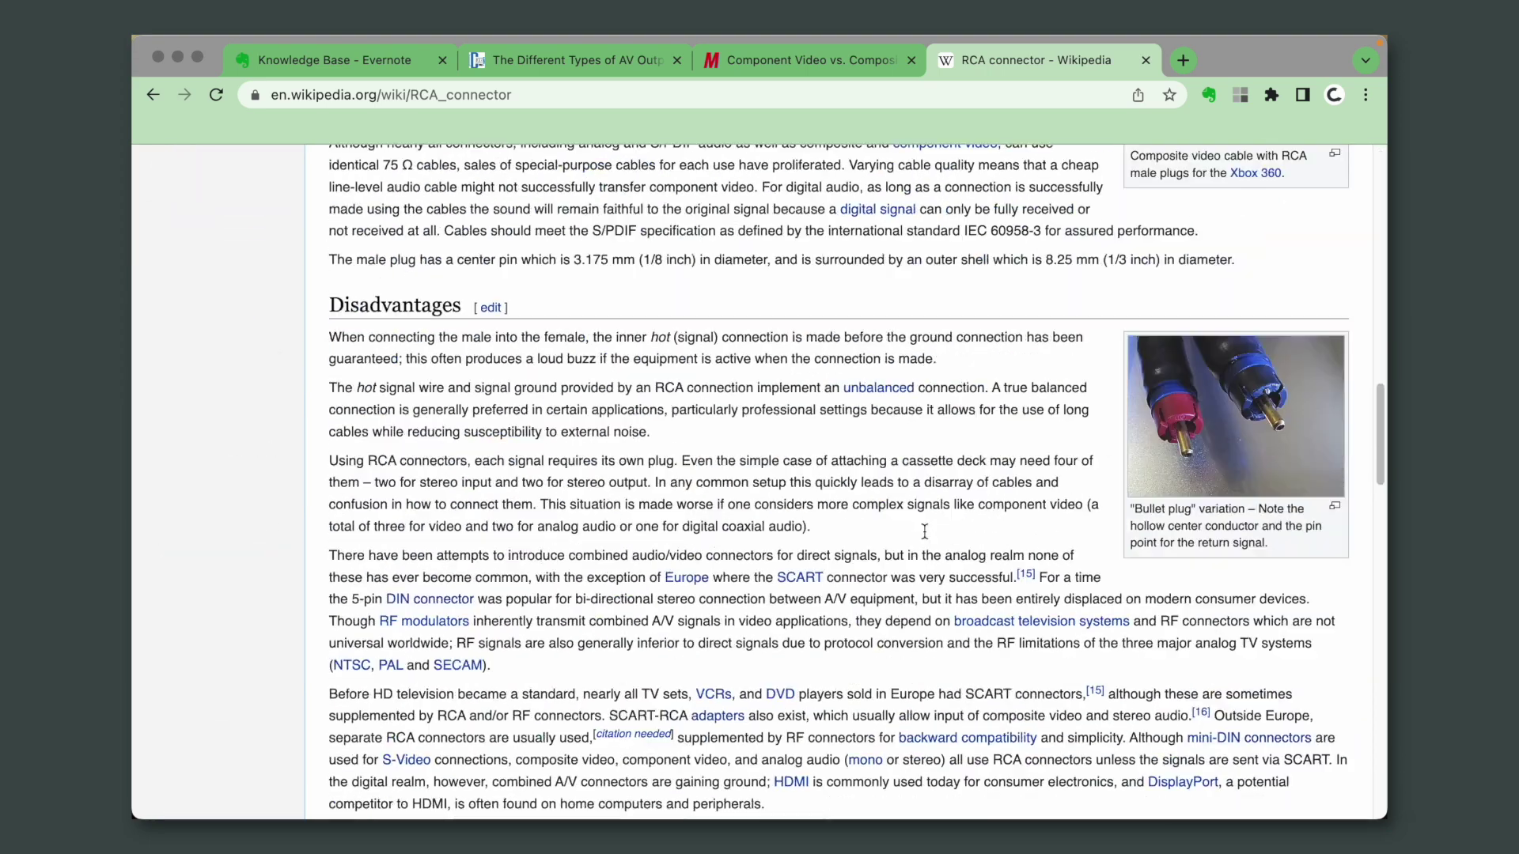
scroll(924, 533, up, 15)
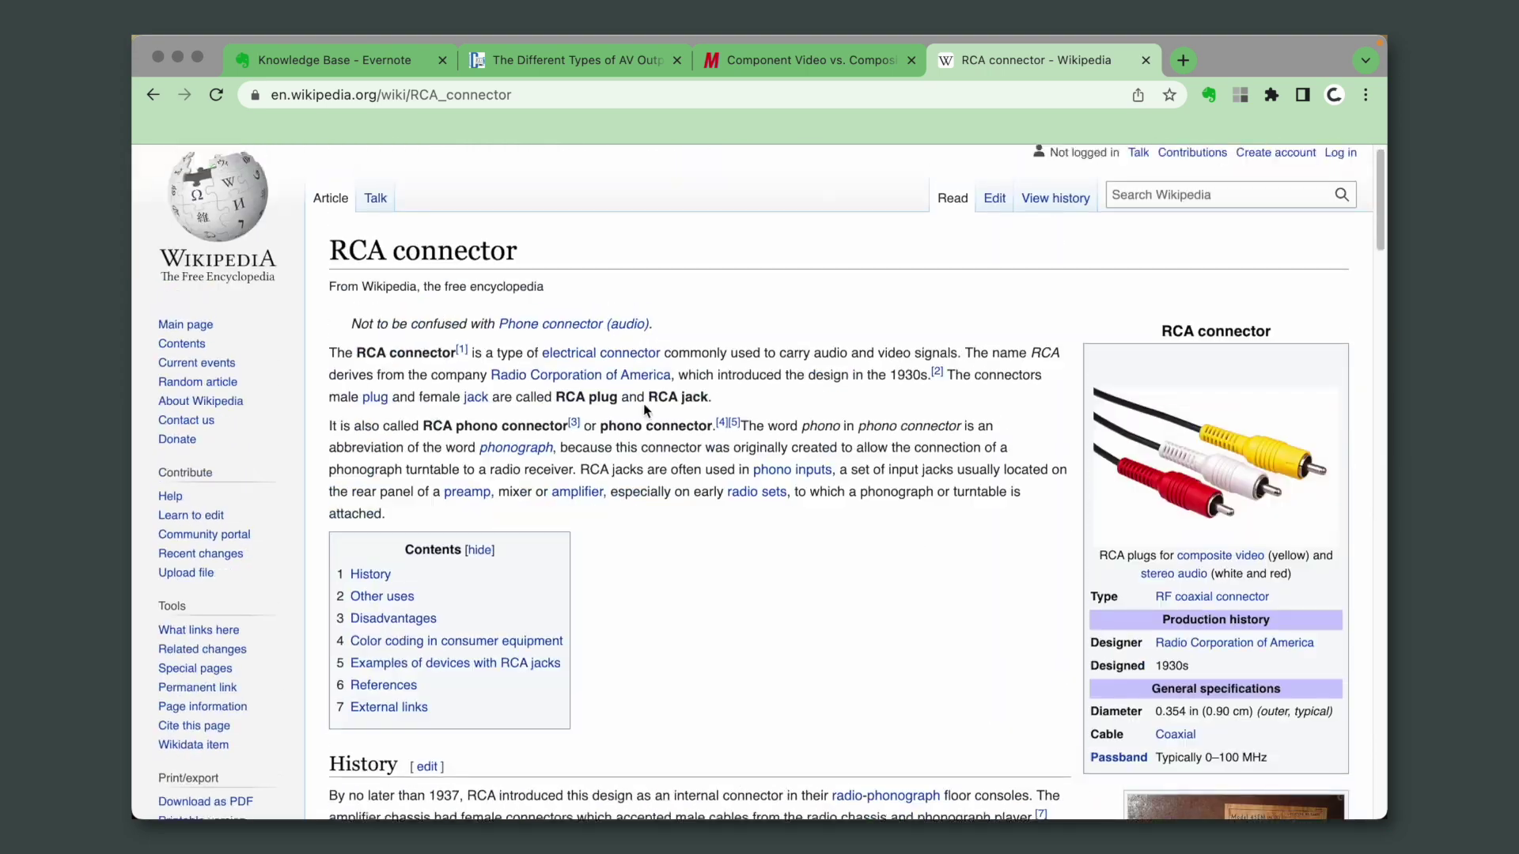
drag(463, 395, 336, 359)
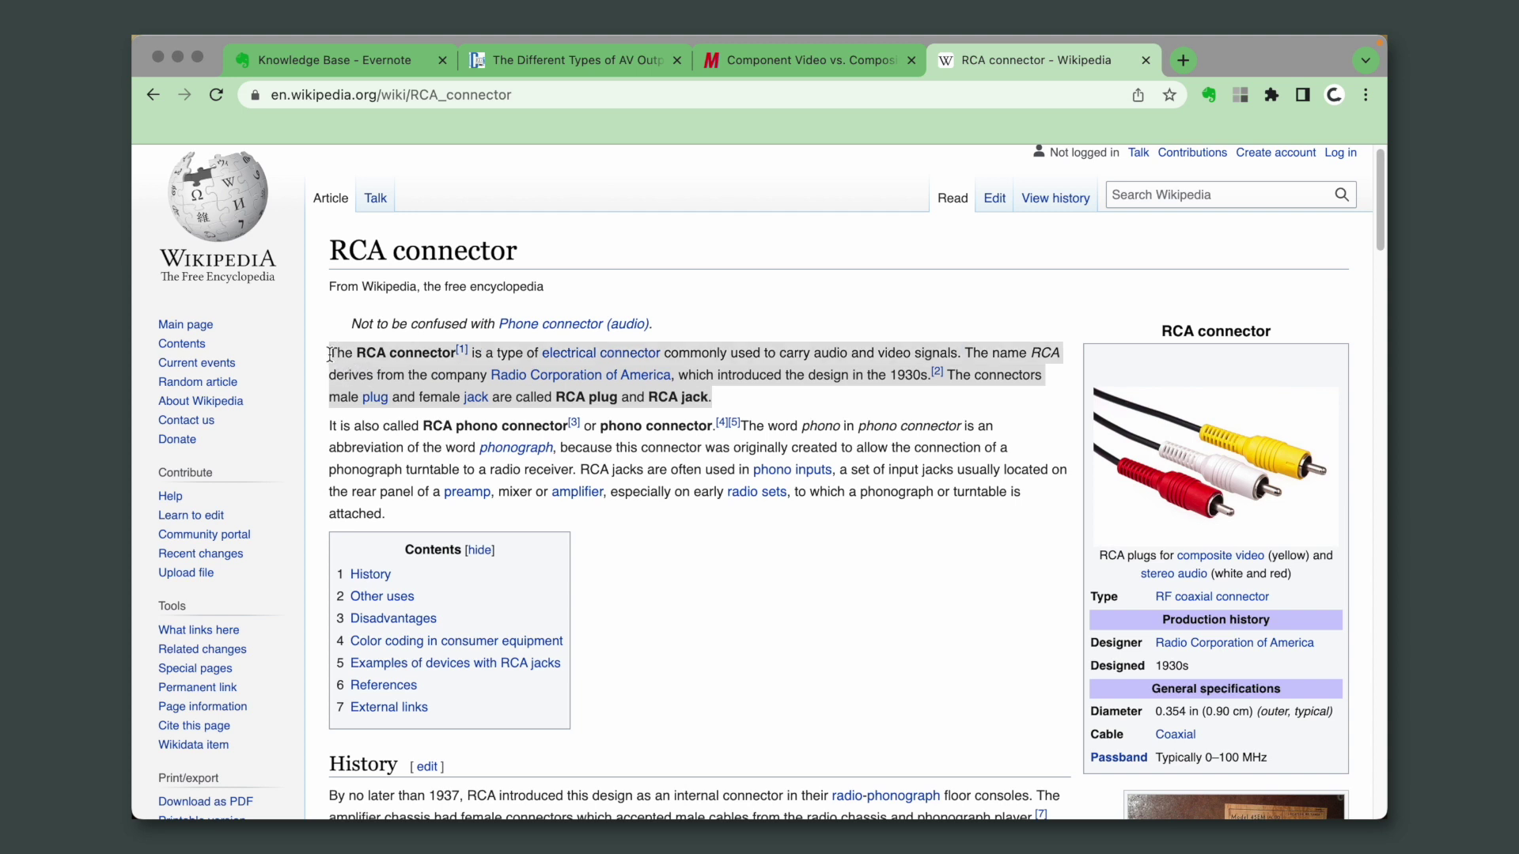
In a new Knowledge Base note, strip the pasted RCA paragraph's formatting and cut it out
click(357, 62)
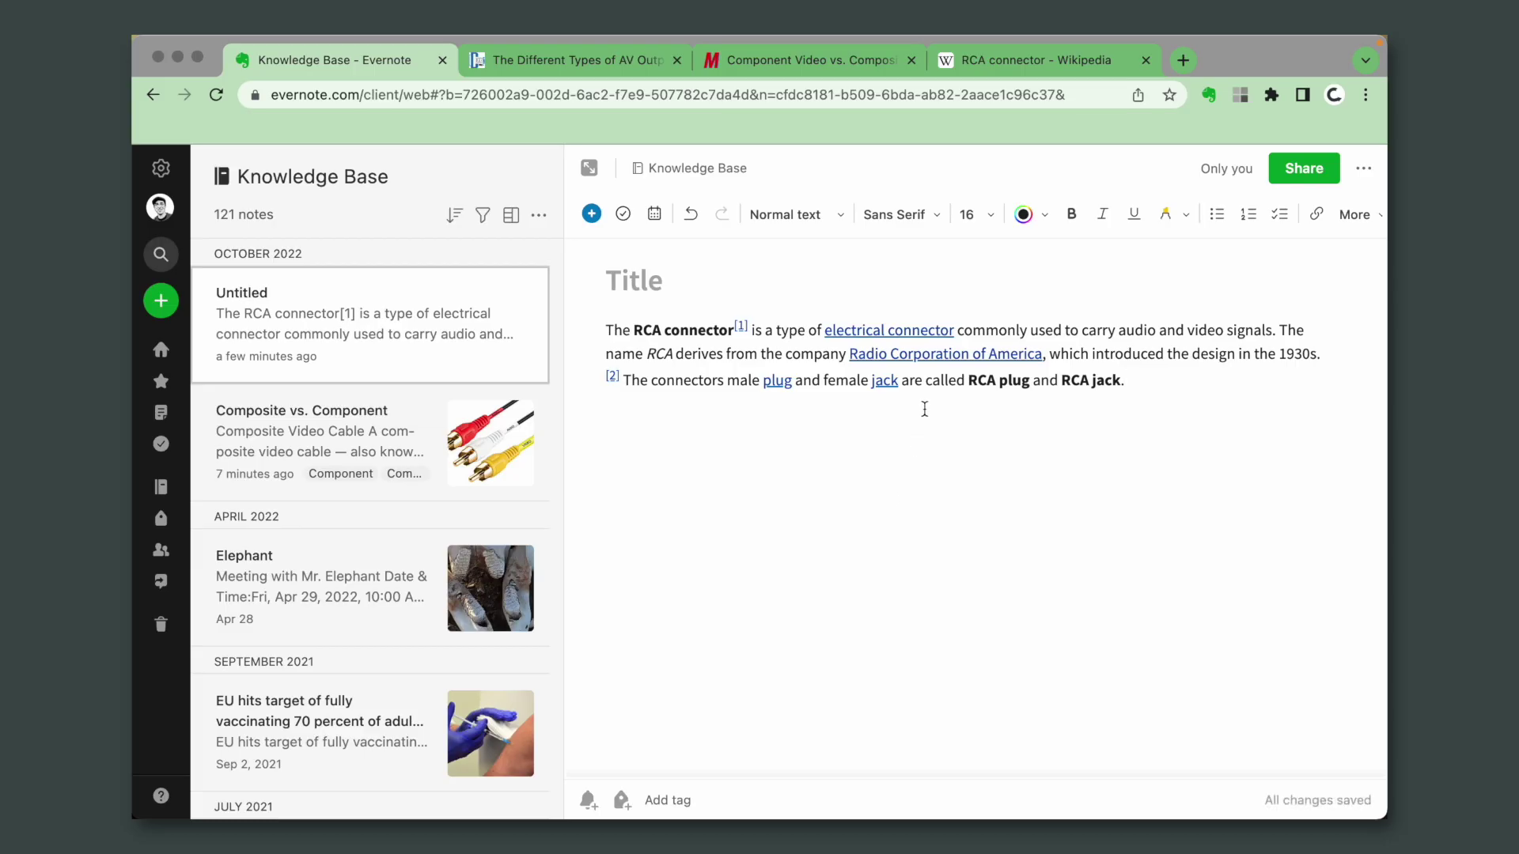
mouse_move(1124, 381)
mouse_down()
mouse_move(553, 356)
mouse_move(508, 341)
mouse_up()
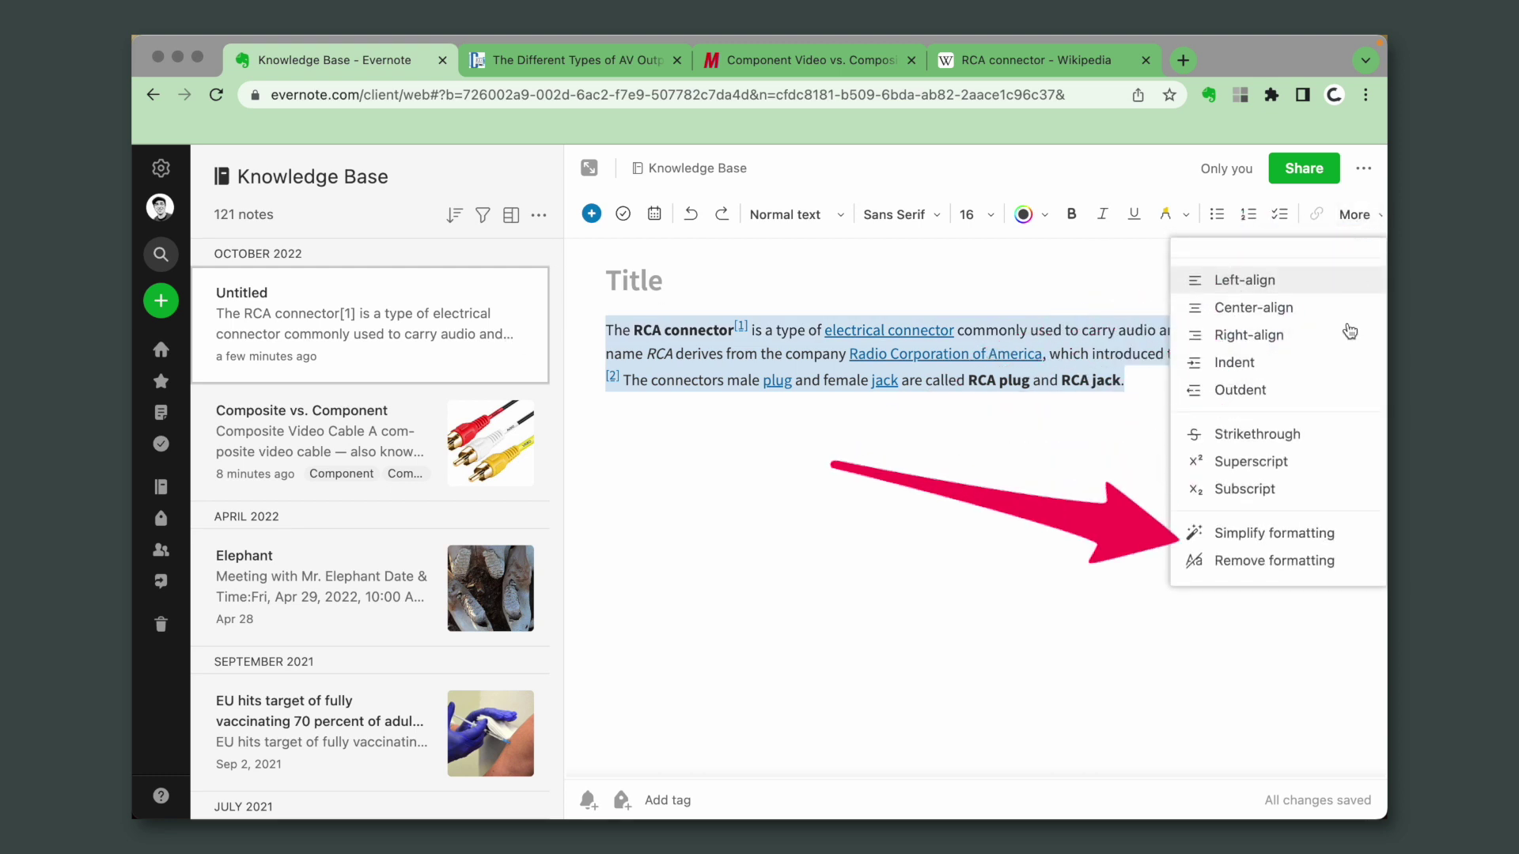
click(1319, 555)
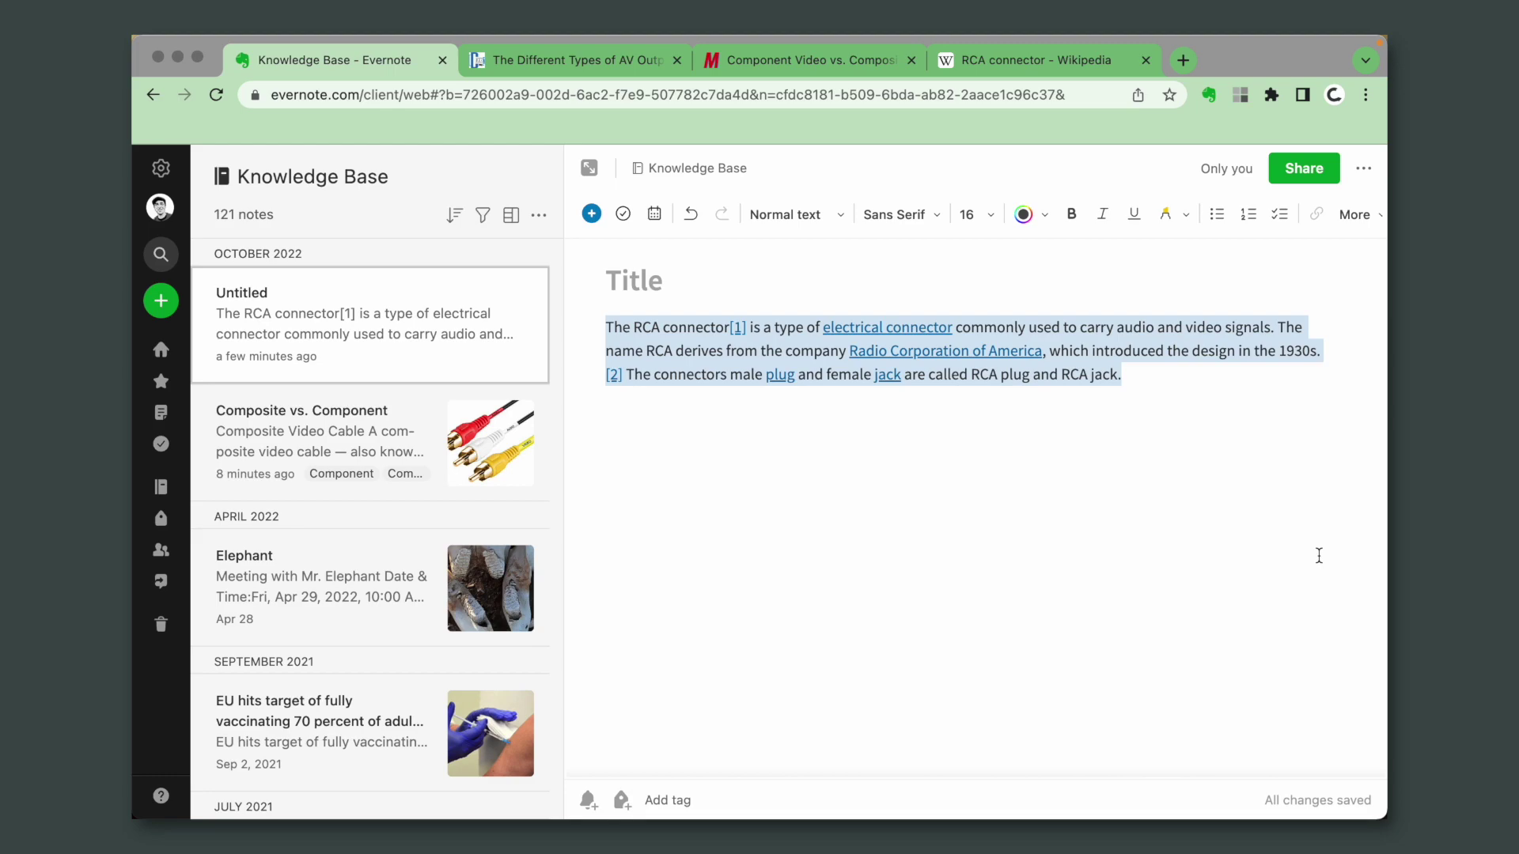
key(Delete)
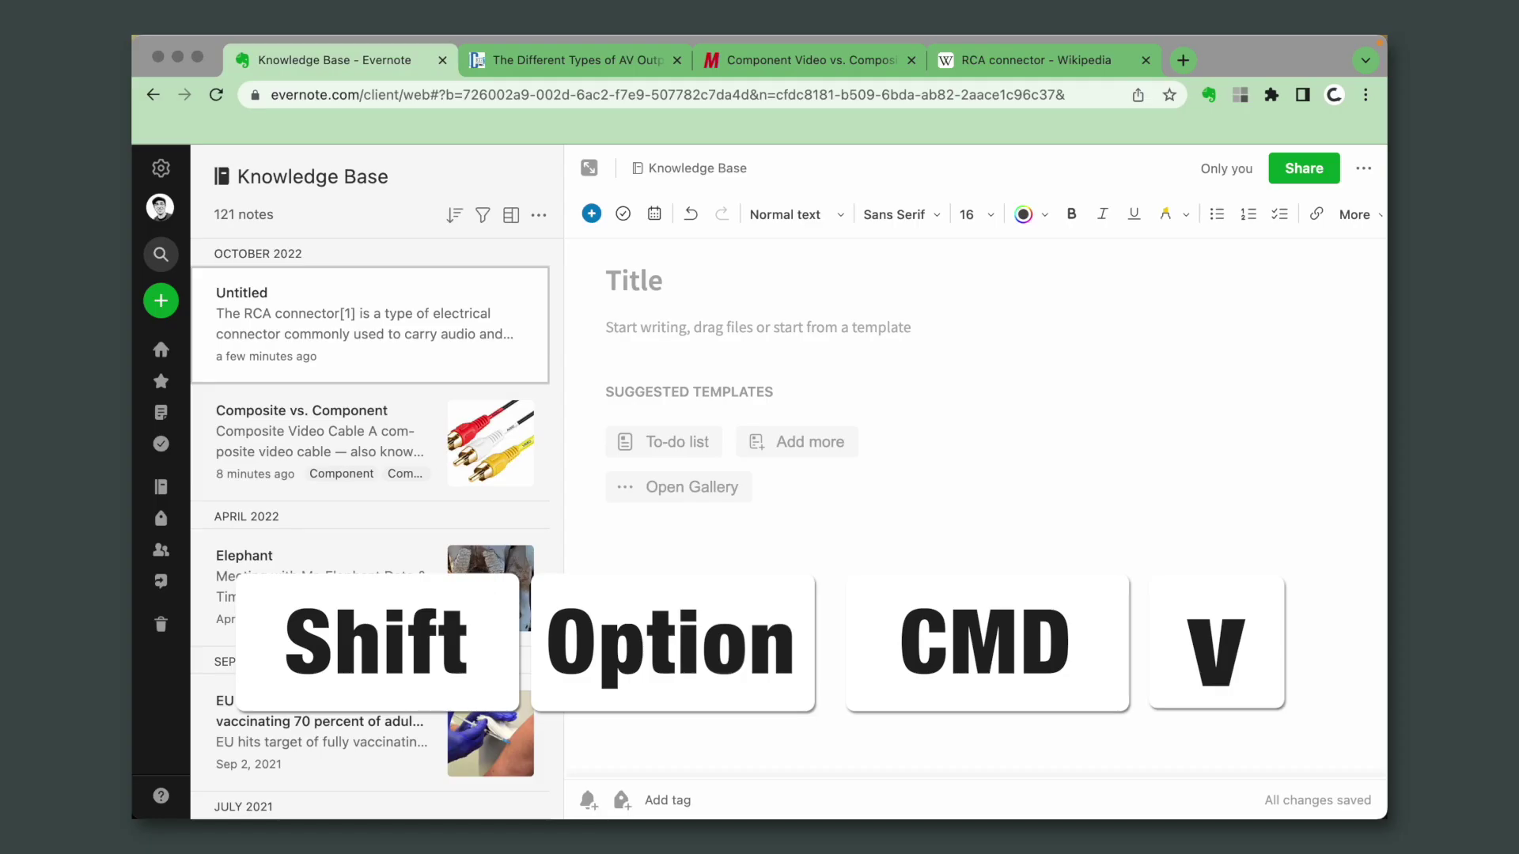
Paste the RCA paragraph back as plain text and delete its citation markers
key(shift+alt+super+v)
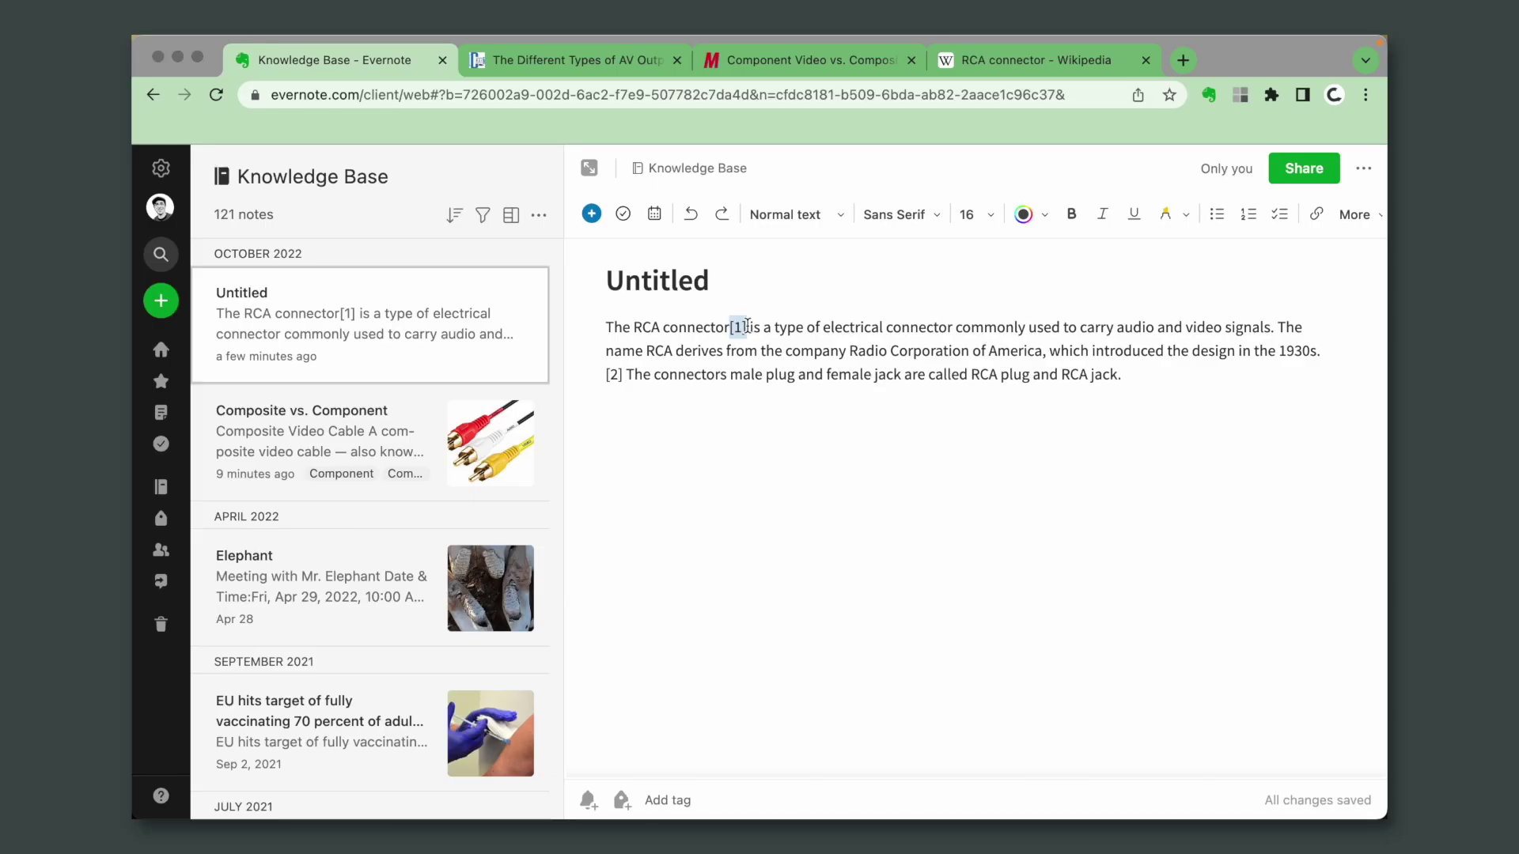
key(BackSpace)
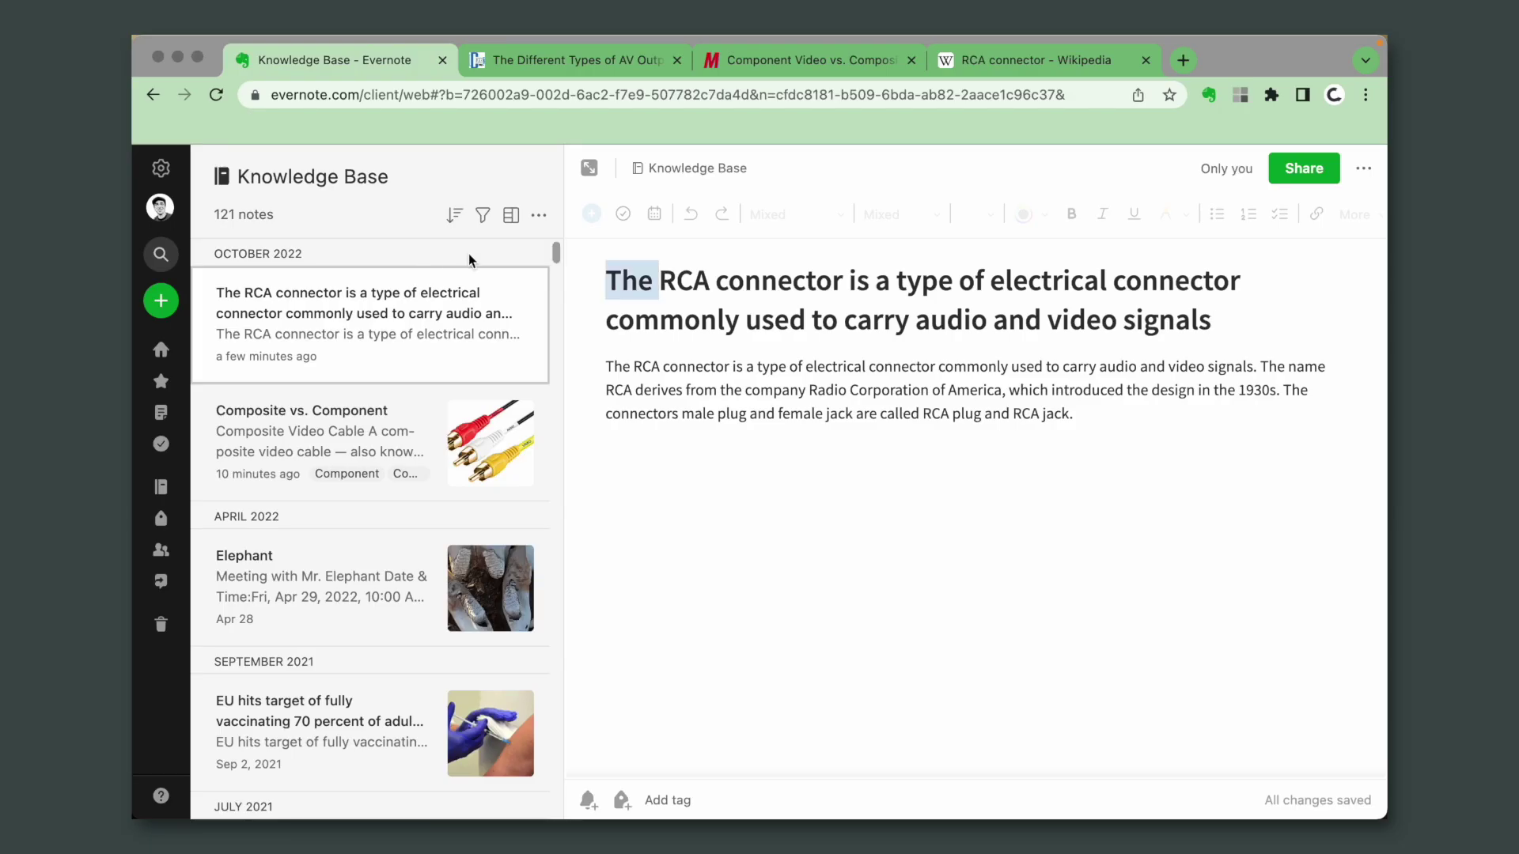
Trim the note title down to 'RCA connector'
key(BackSpace)
drag(790, 283, 1204, 343)
key(BackSpace)
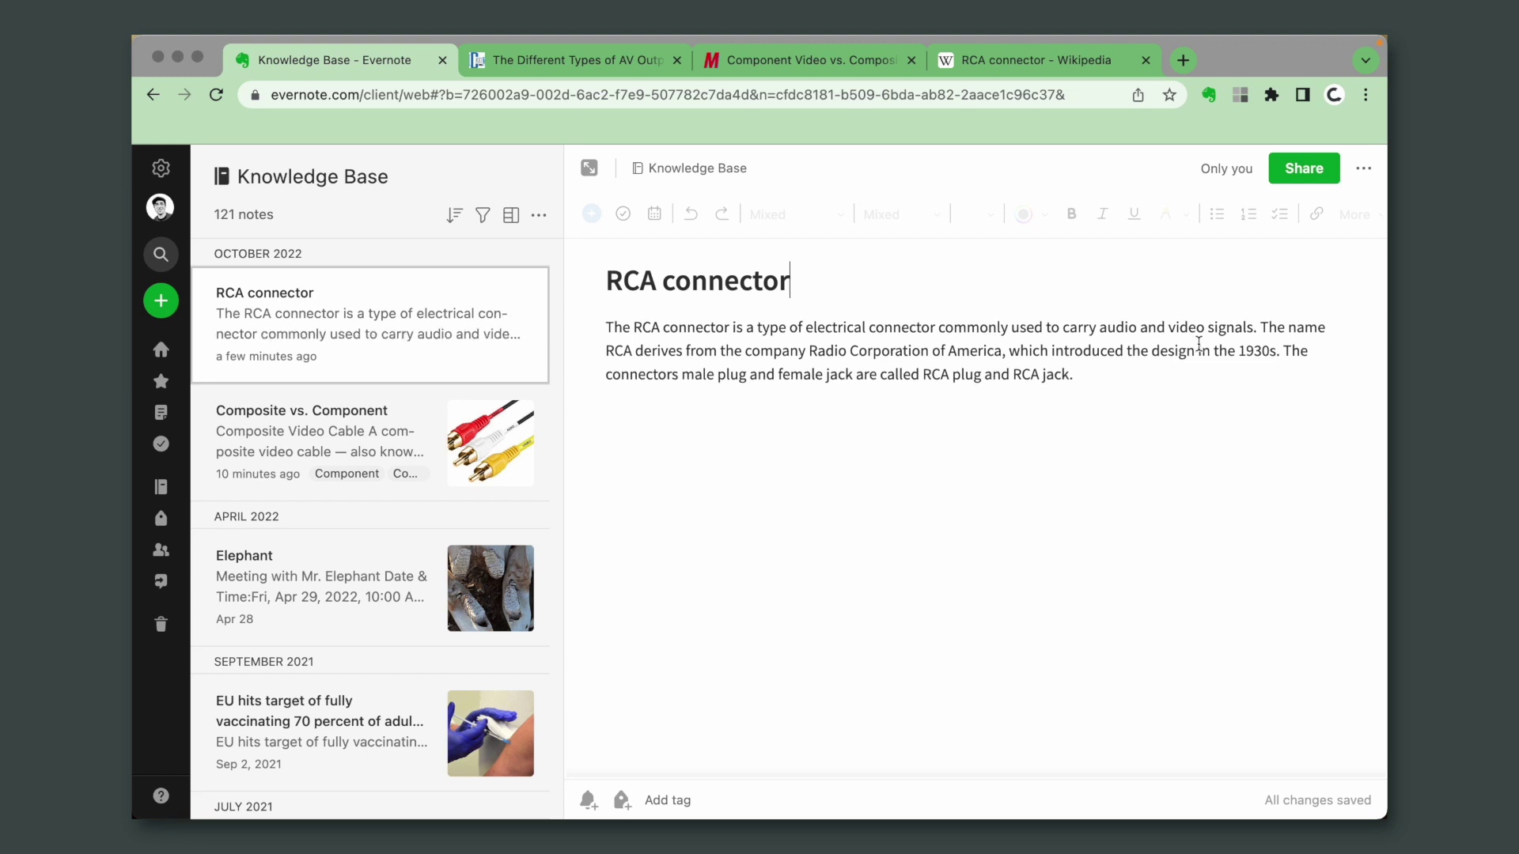
Add the tag RCA to the note
click(721, 787)
text(RCA)
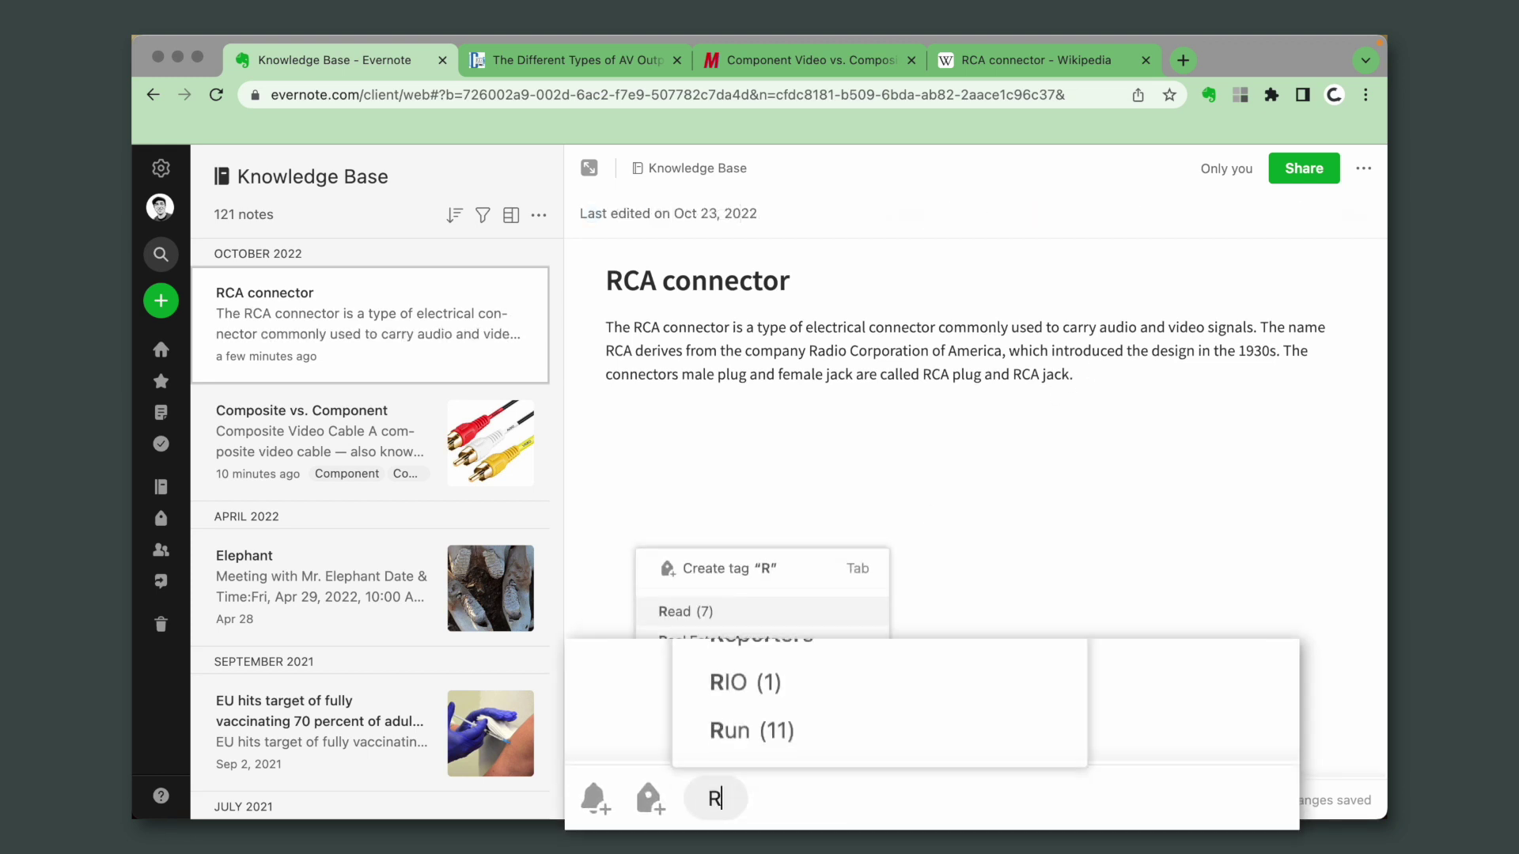
key(Return)
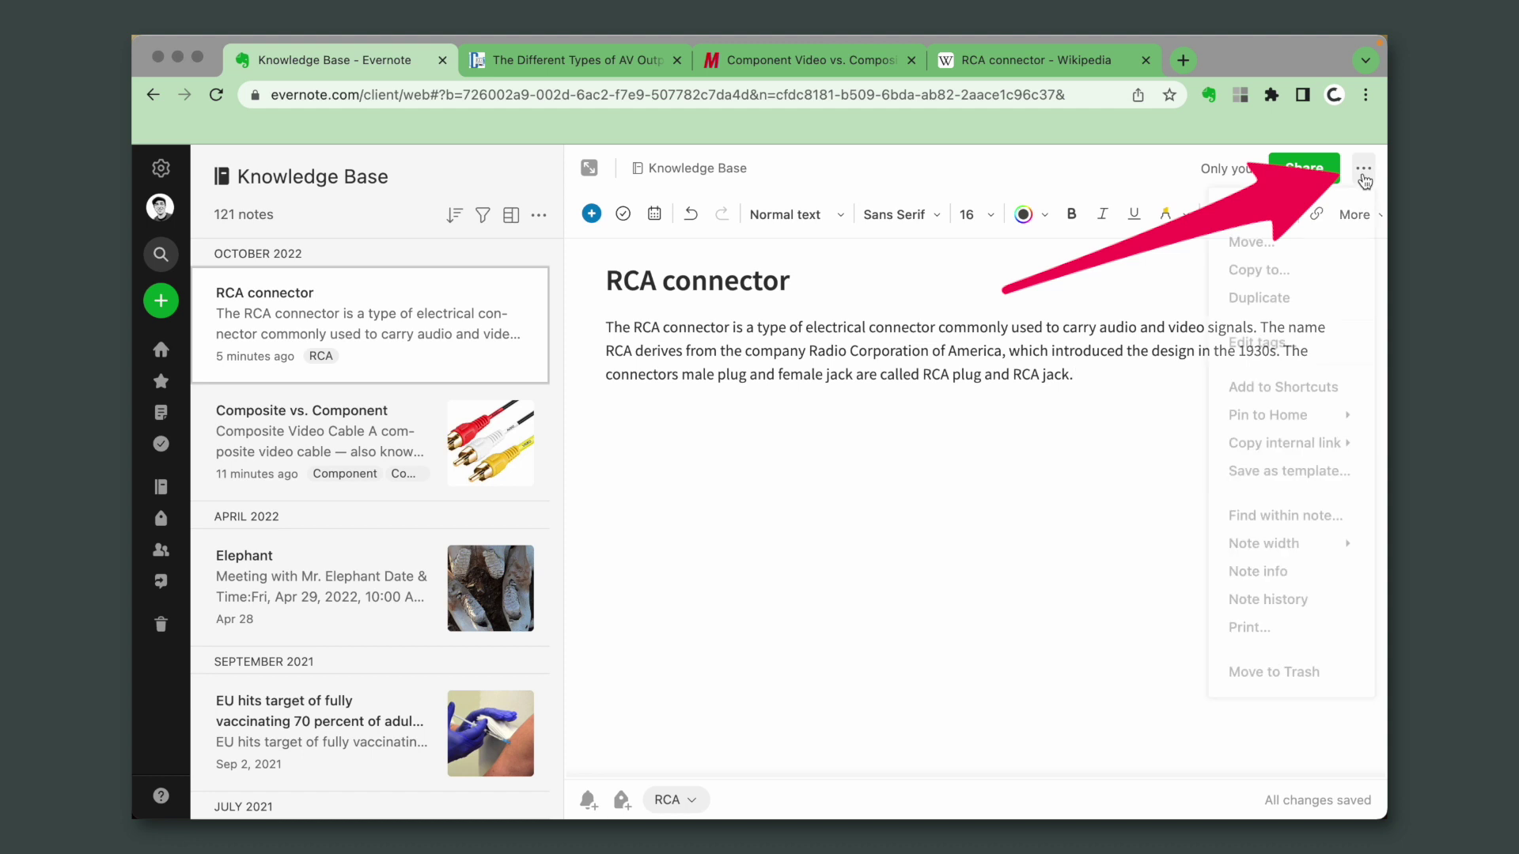
Link the word RCA in Composite vs. Component to the RCA connector note's app link, then follow it
mouse_move(1343, 457)
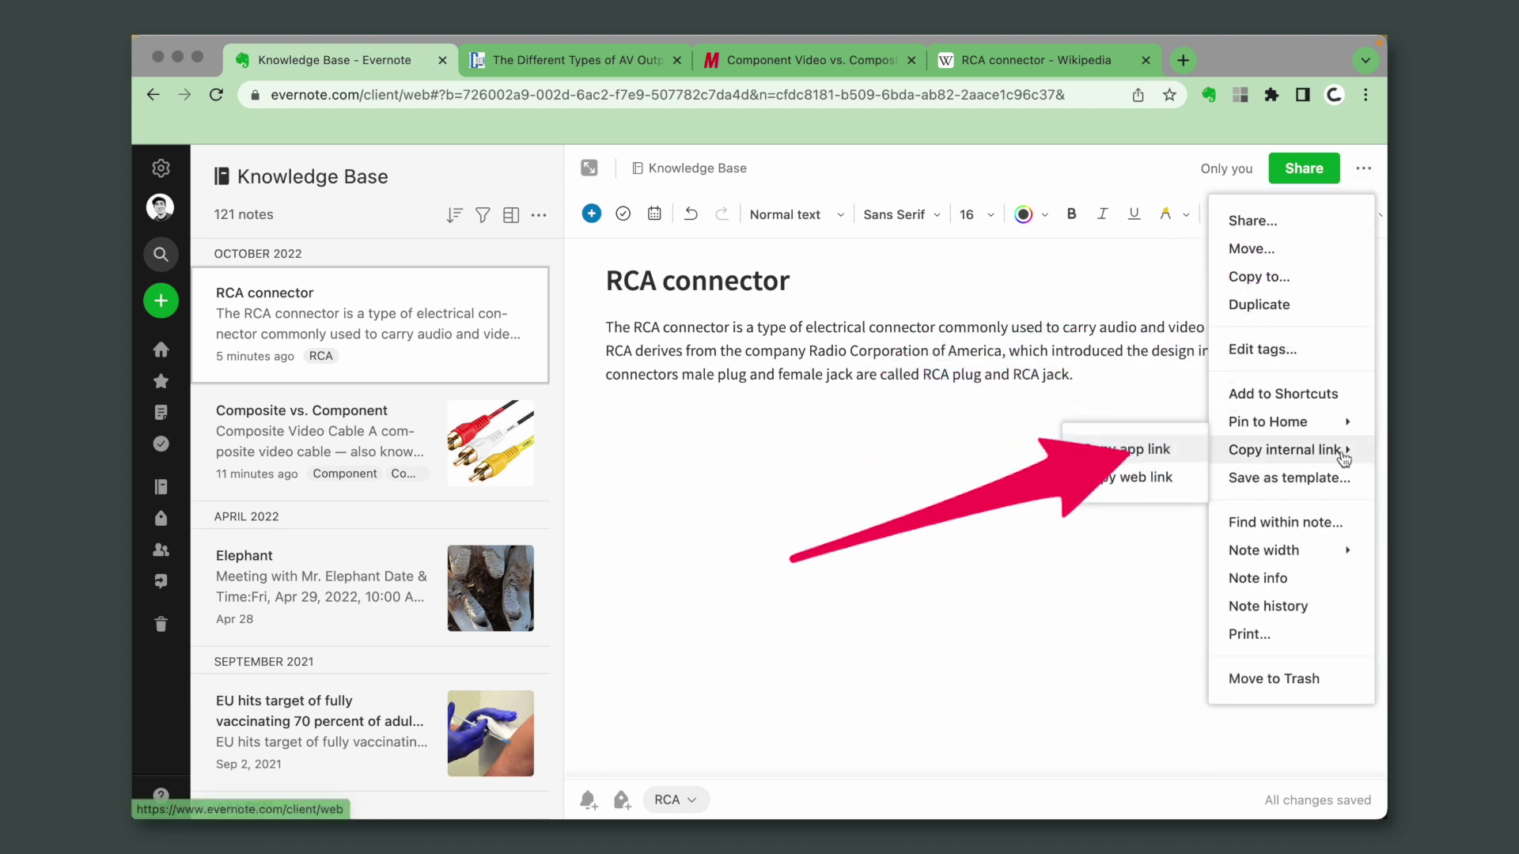
click(1147, 451)
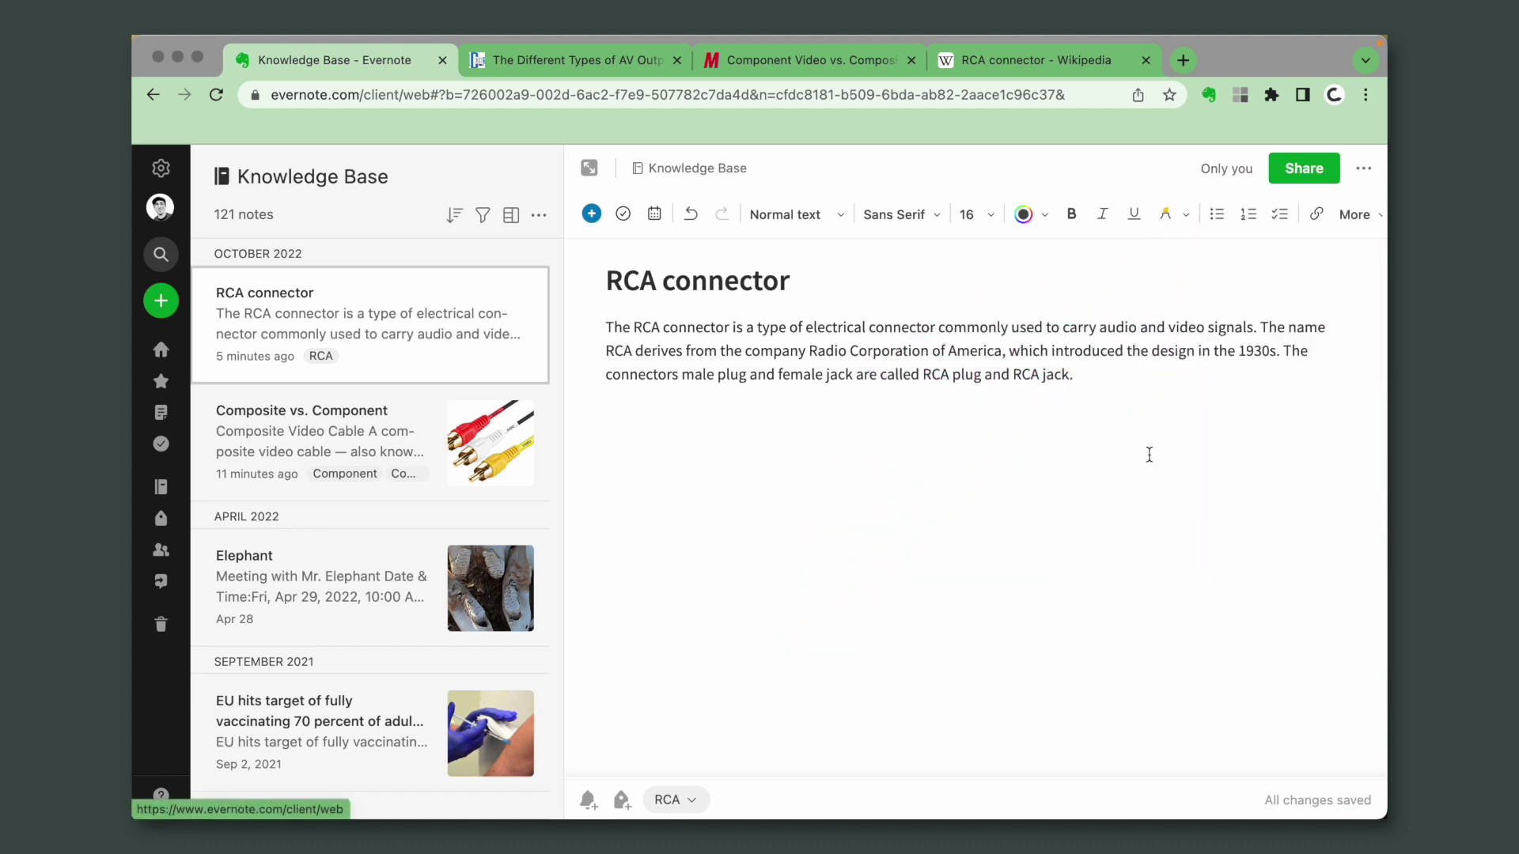
click(383, 432)
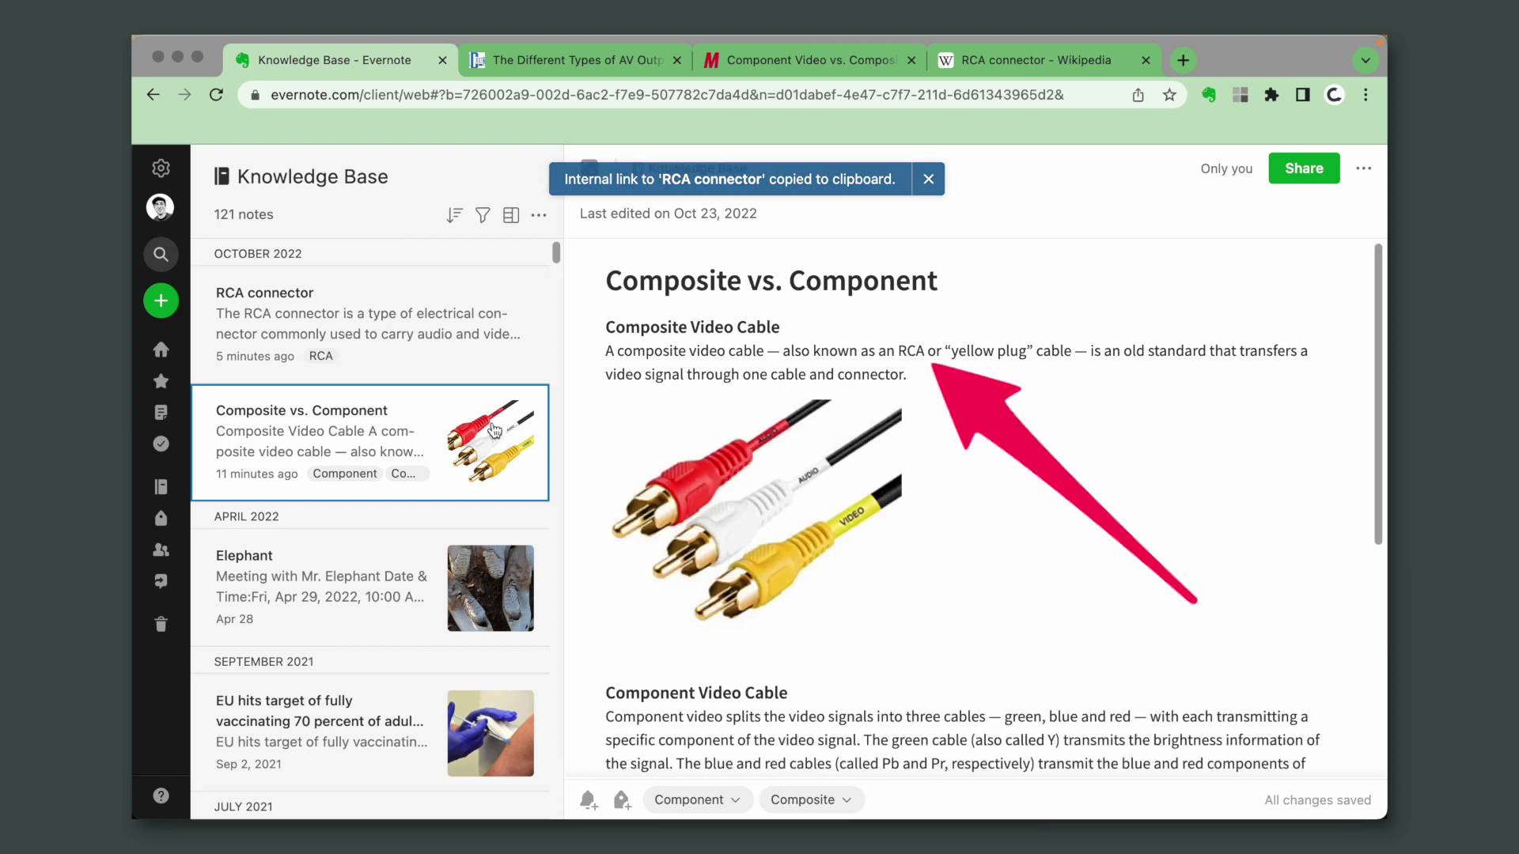
double_click(905, 355)
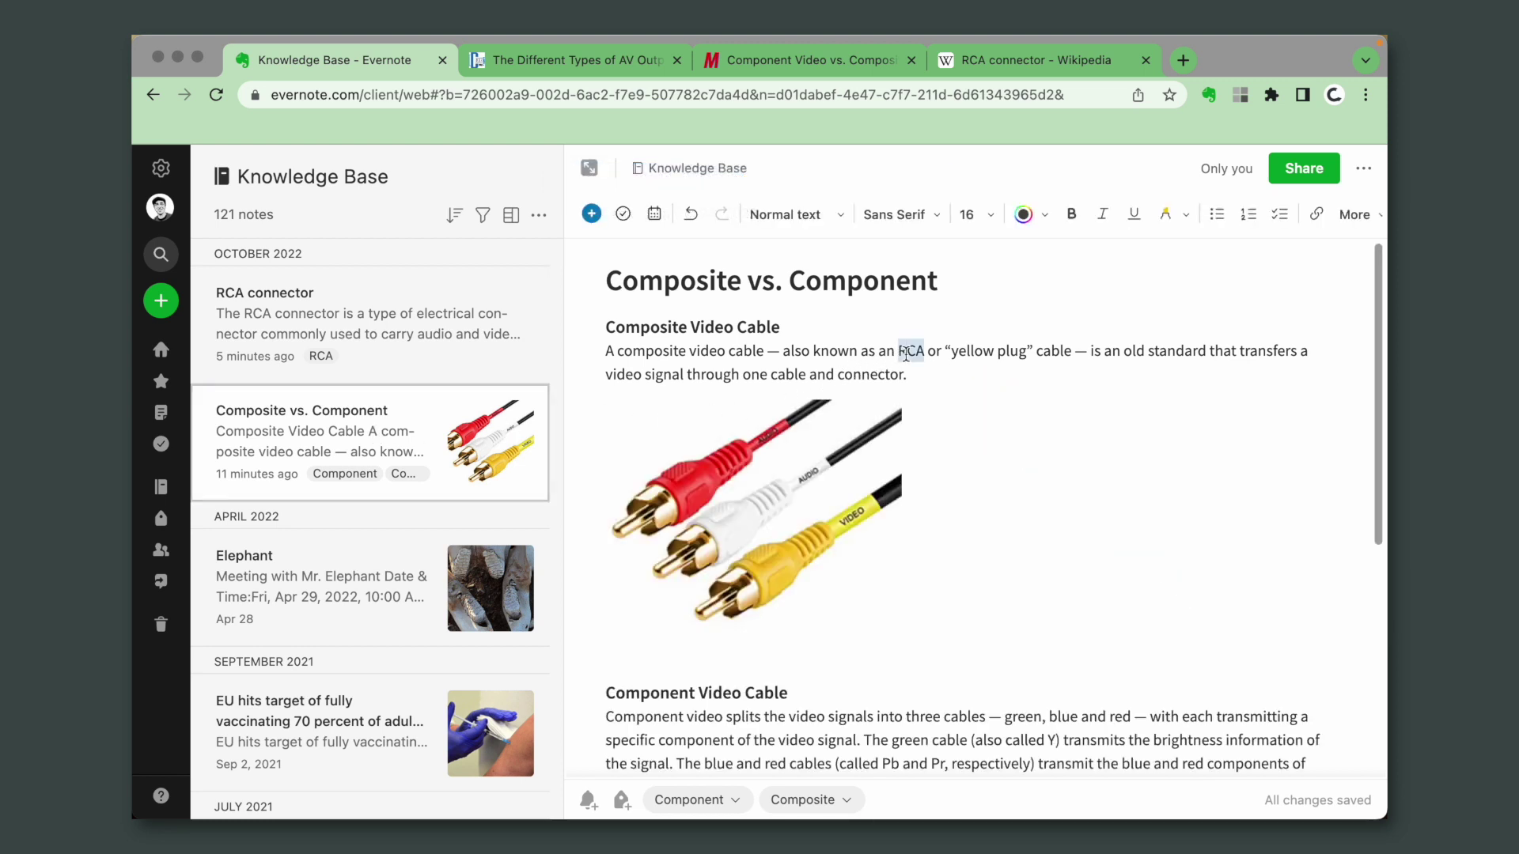
key(super+k)
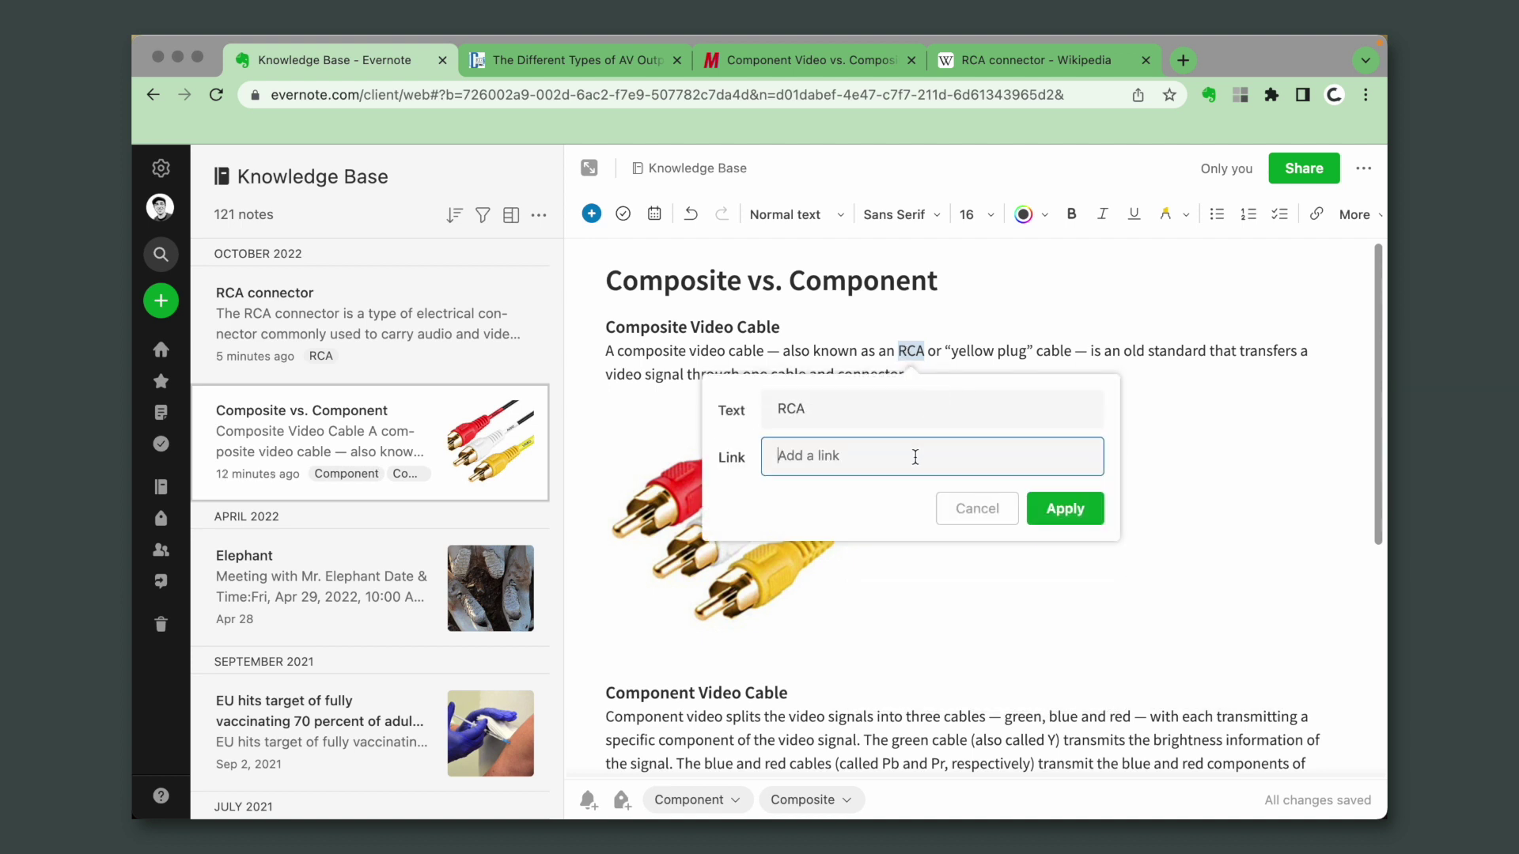
click(1049, 517)
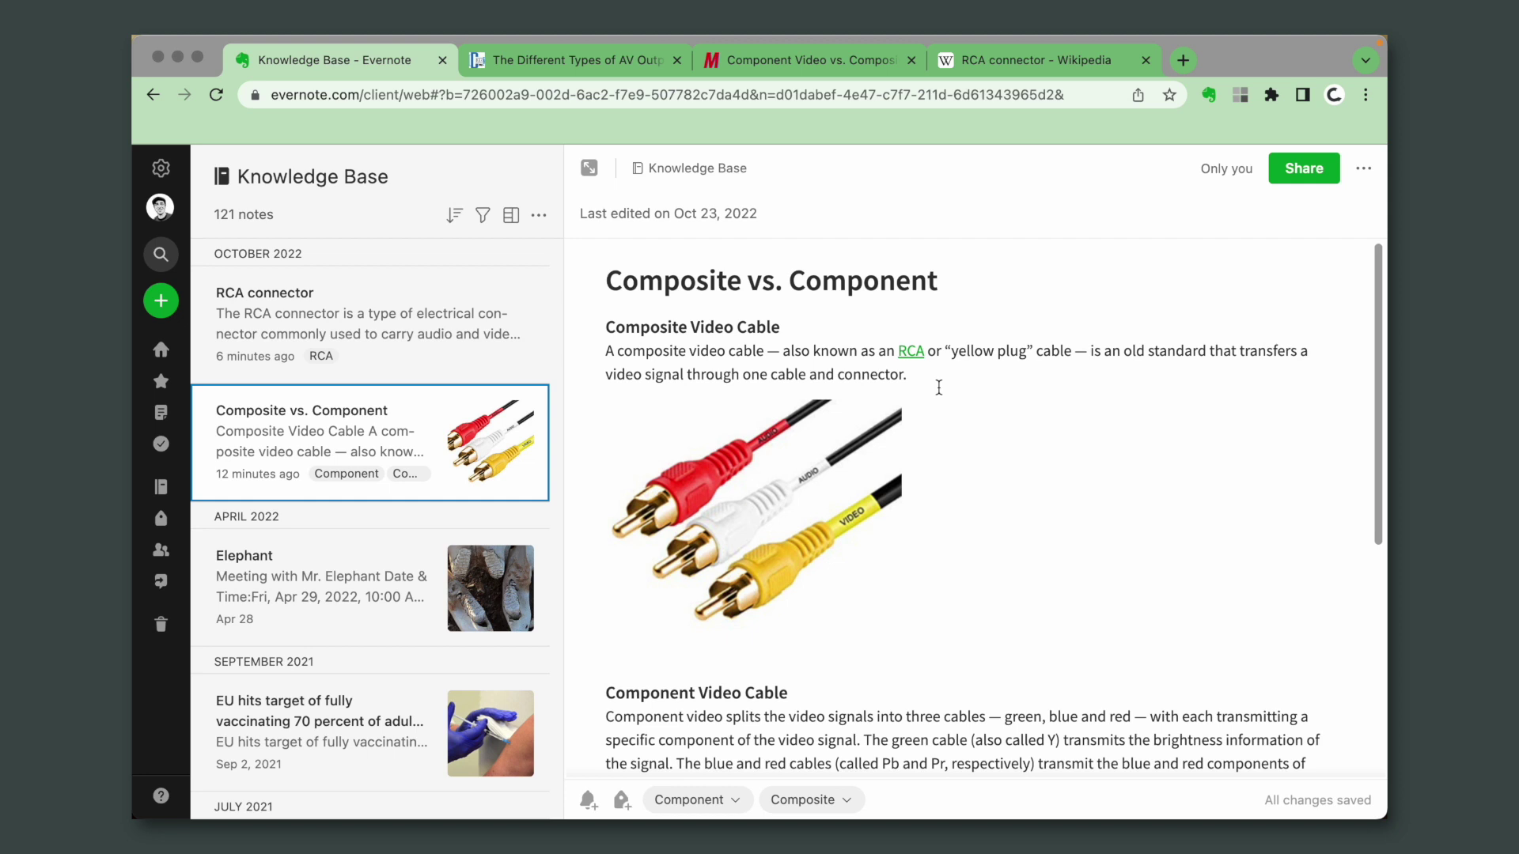
click(912, 353)
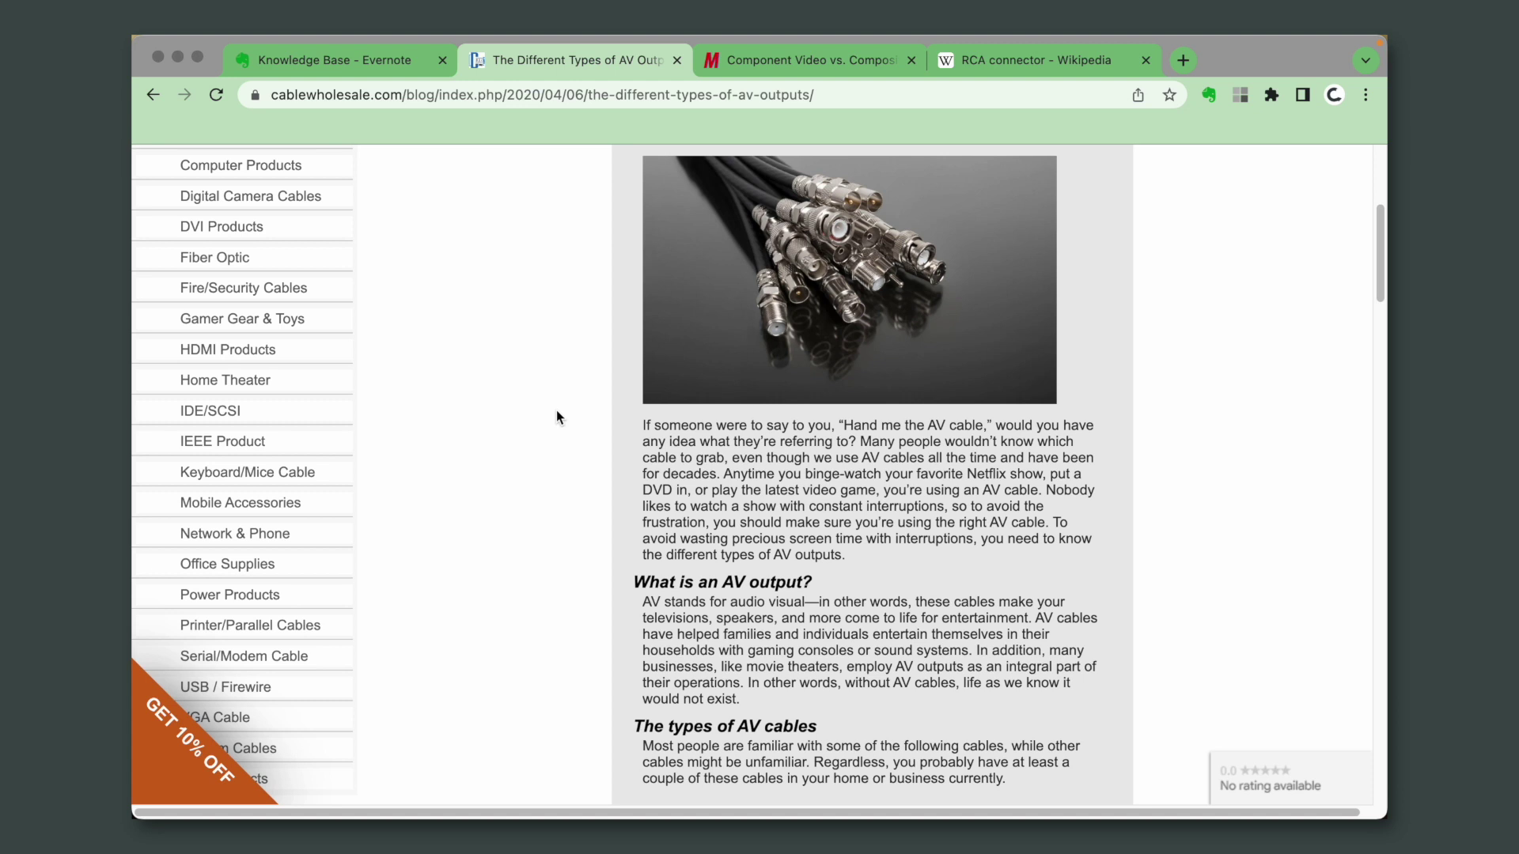
Scroll the CableWholesale AV outputs post down to its 'What is an AV output?' section
scroll(557, 411, down, 2)
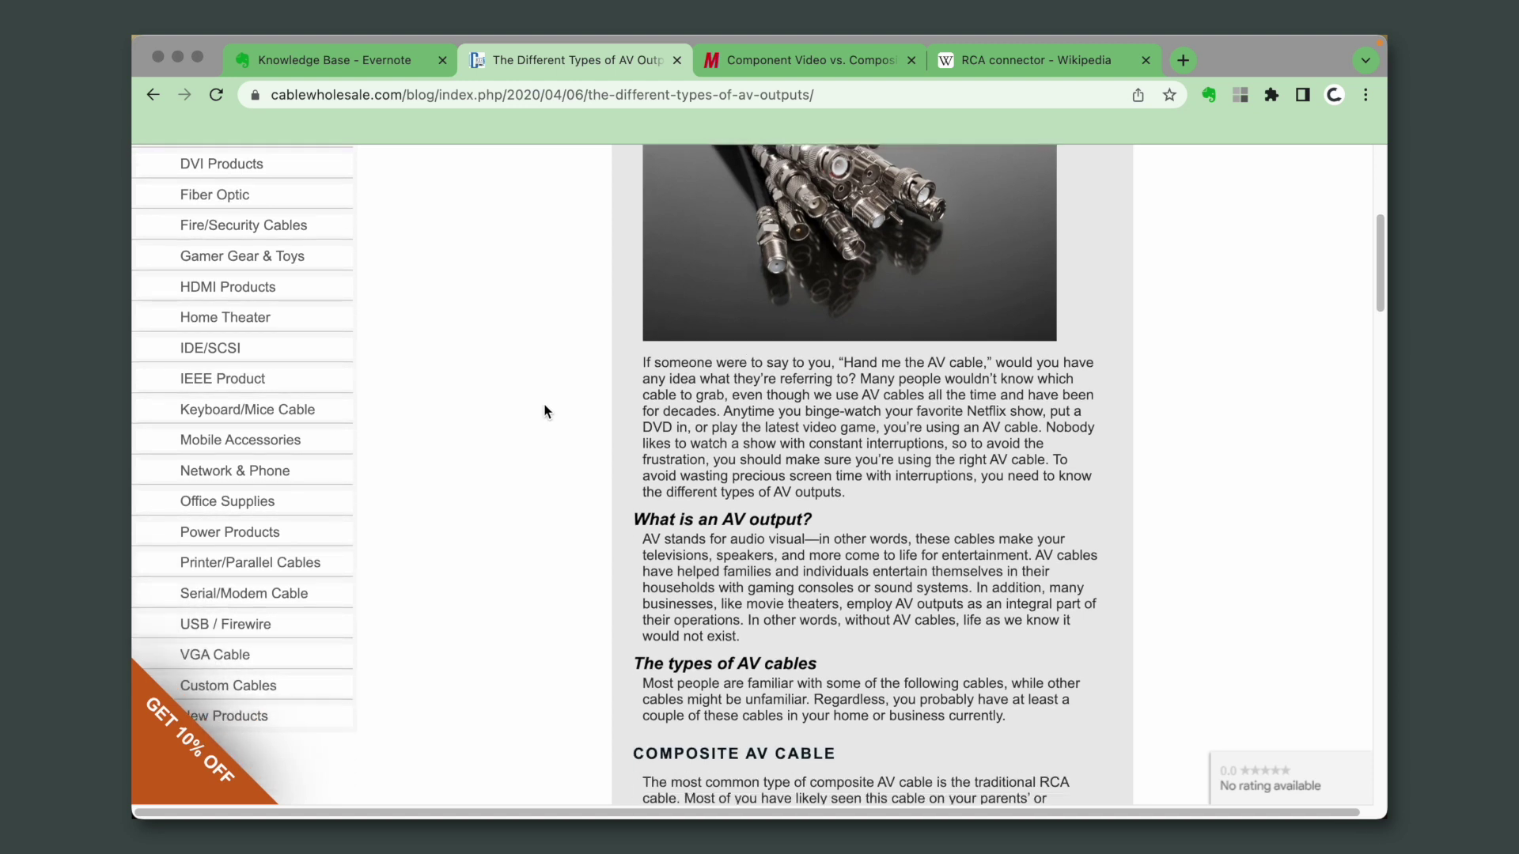
scroll(581, 422, down, 1)
scroll(1036, 491, down, 2)
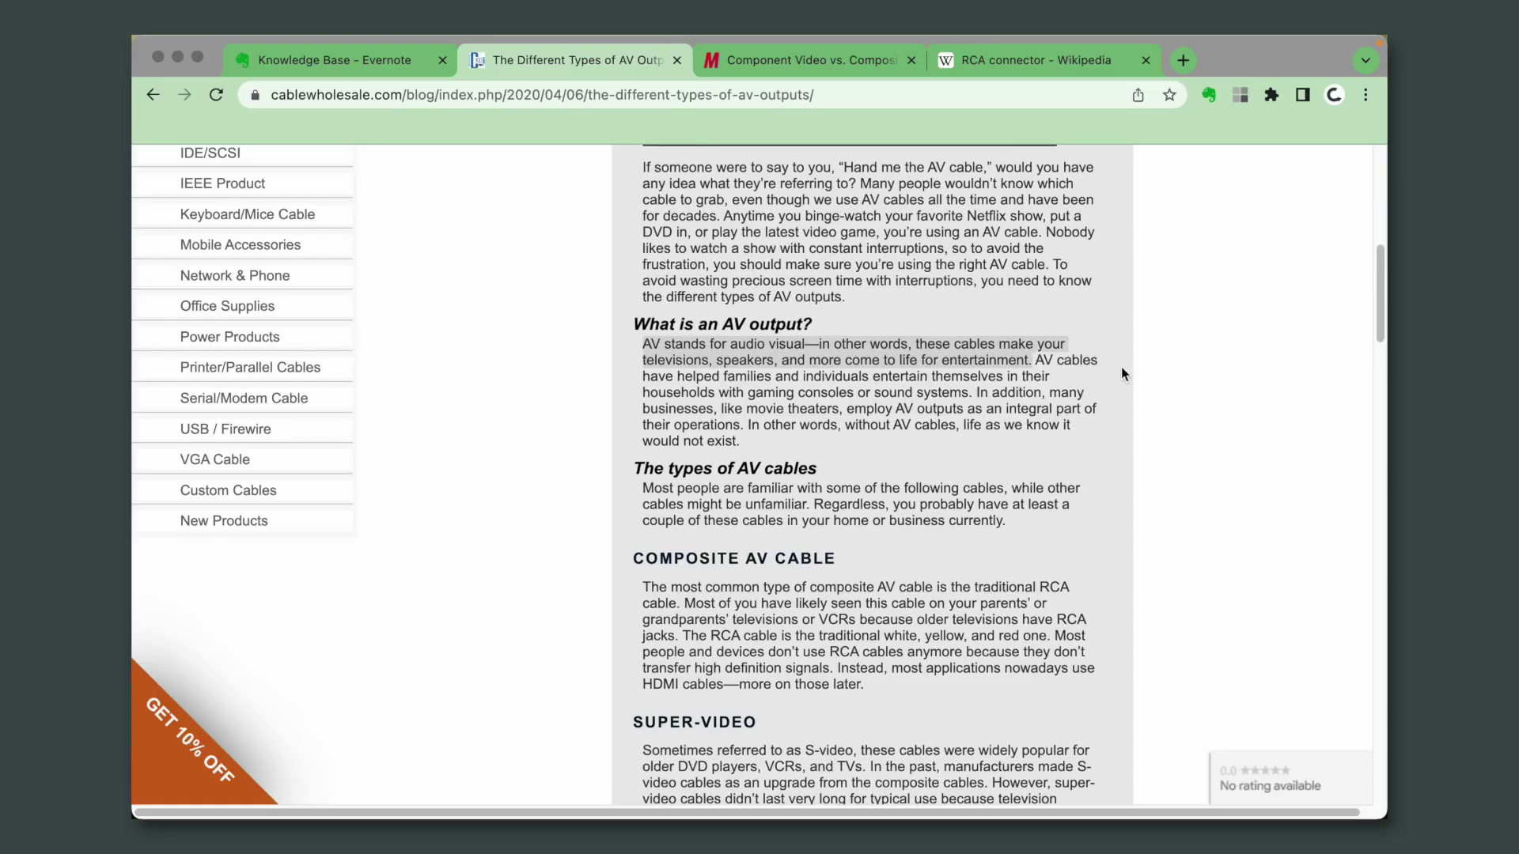
Clip the CableWholesale AV Outputs post as a simplified article into the Knowledge Base notebook
click(1210, 96)
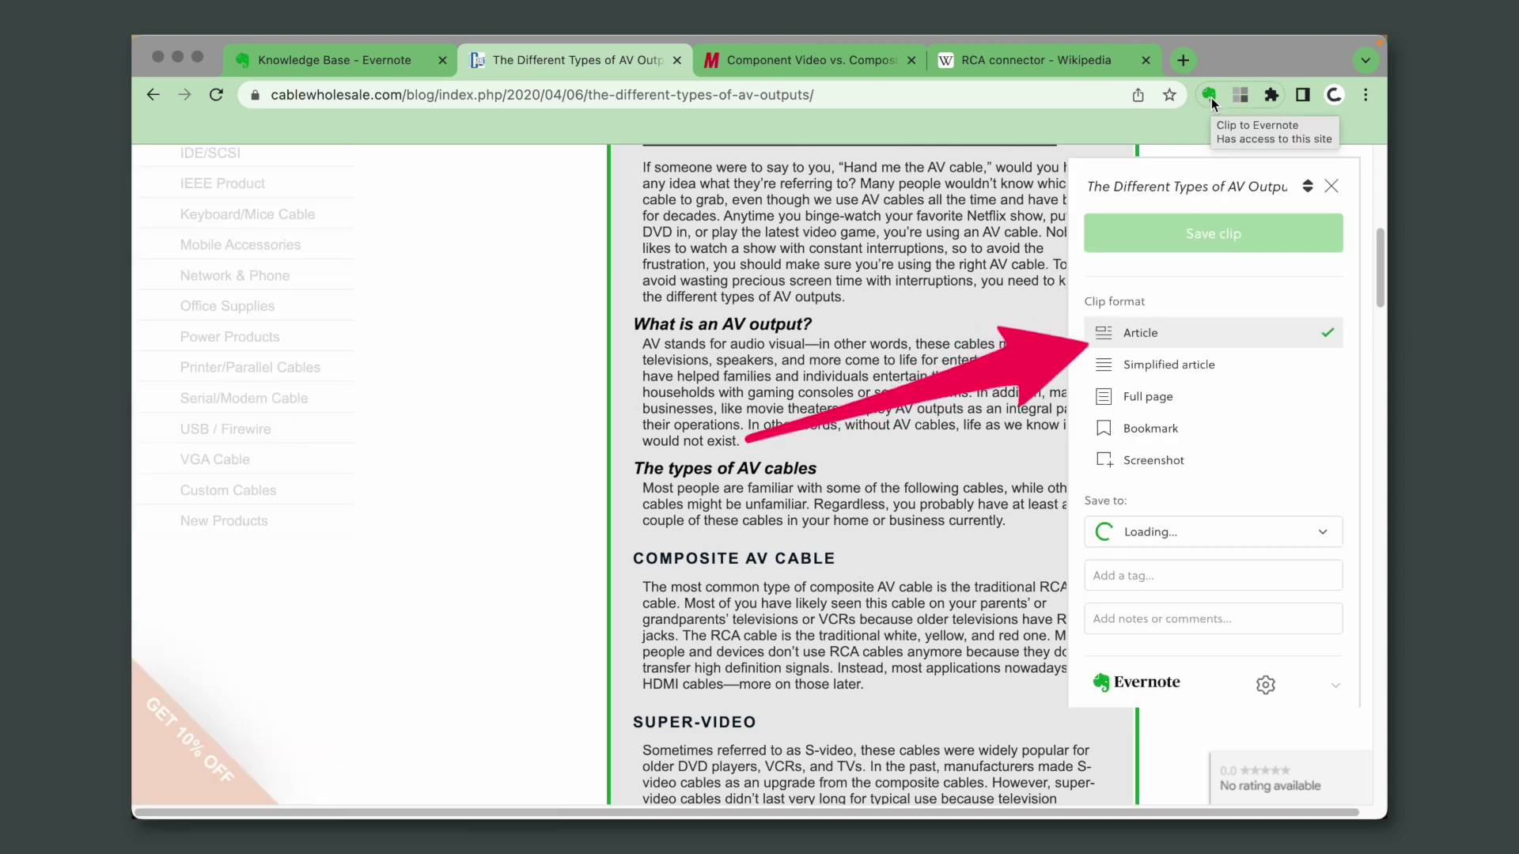
click(1254, 378)
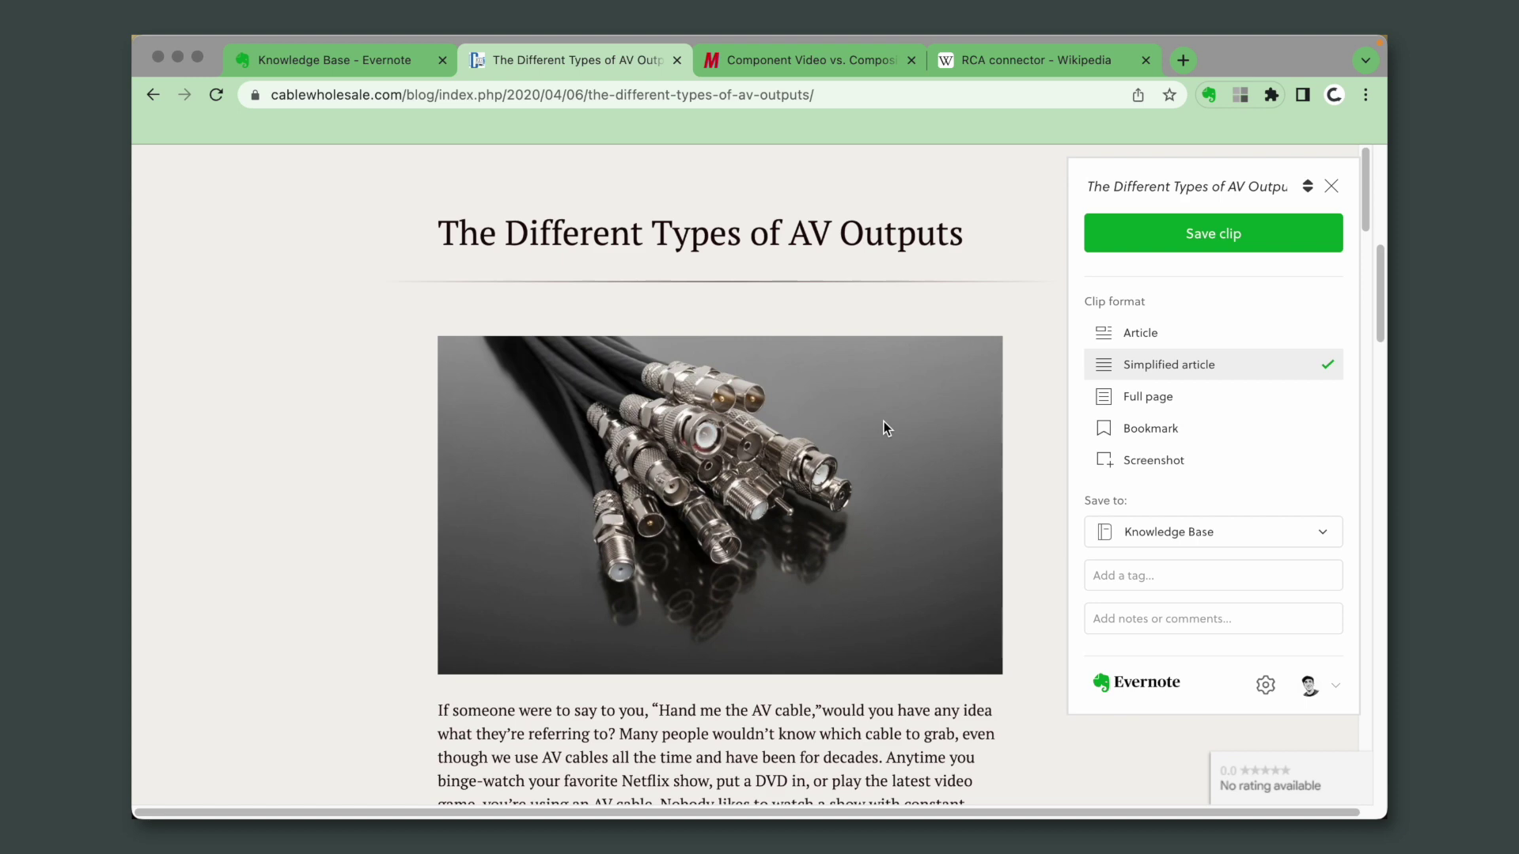
scroll(884, 427, down, 20)
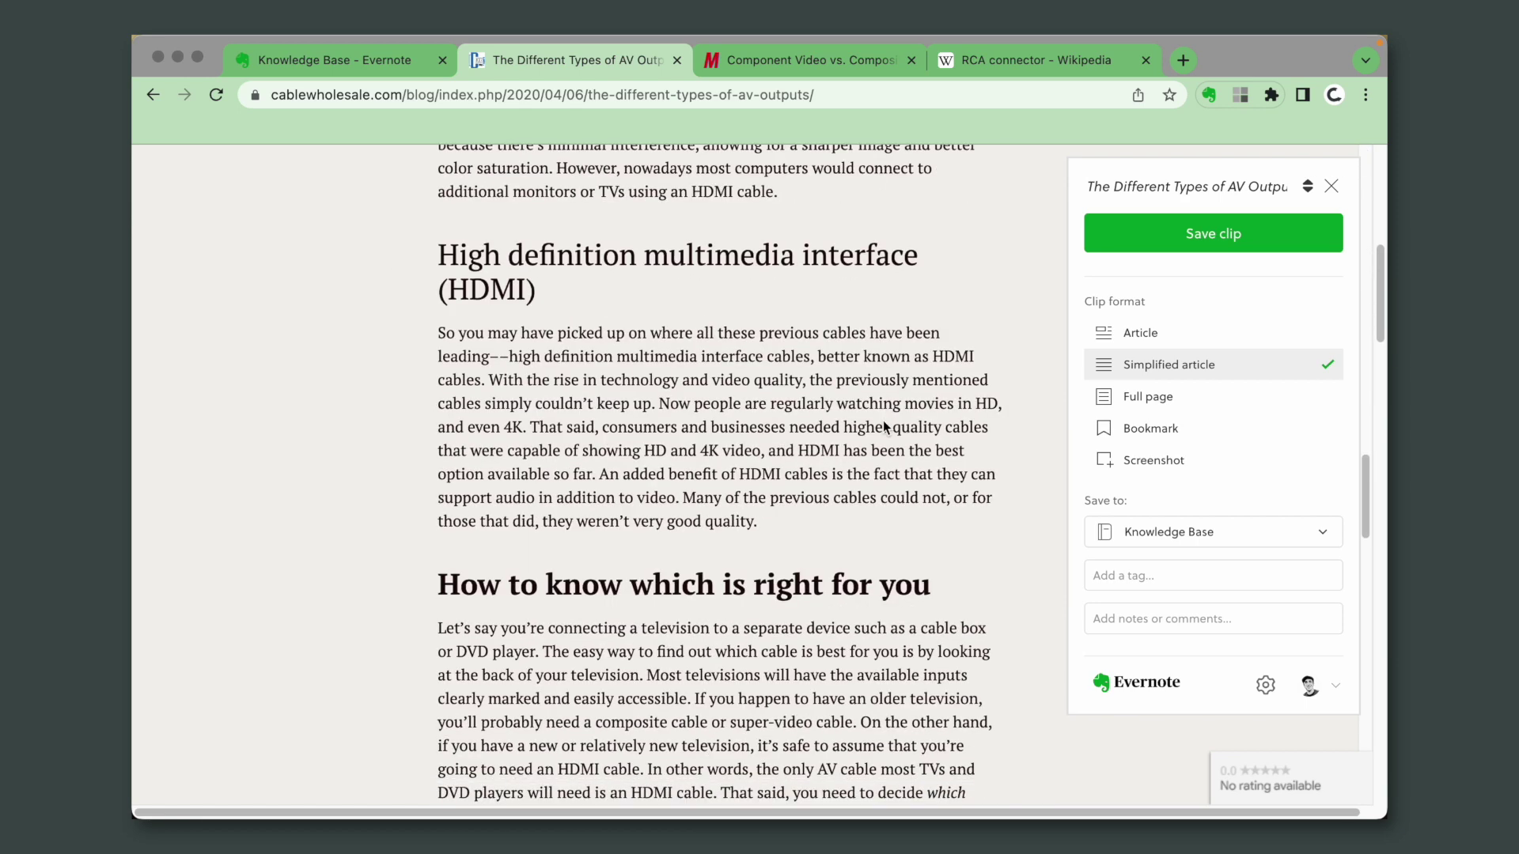
scroll(883, 427, down, 4)
scroll(883, 428, up, 15)
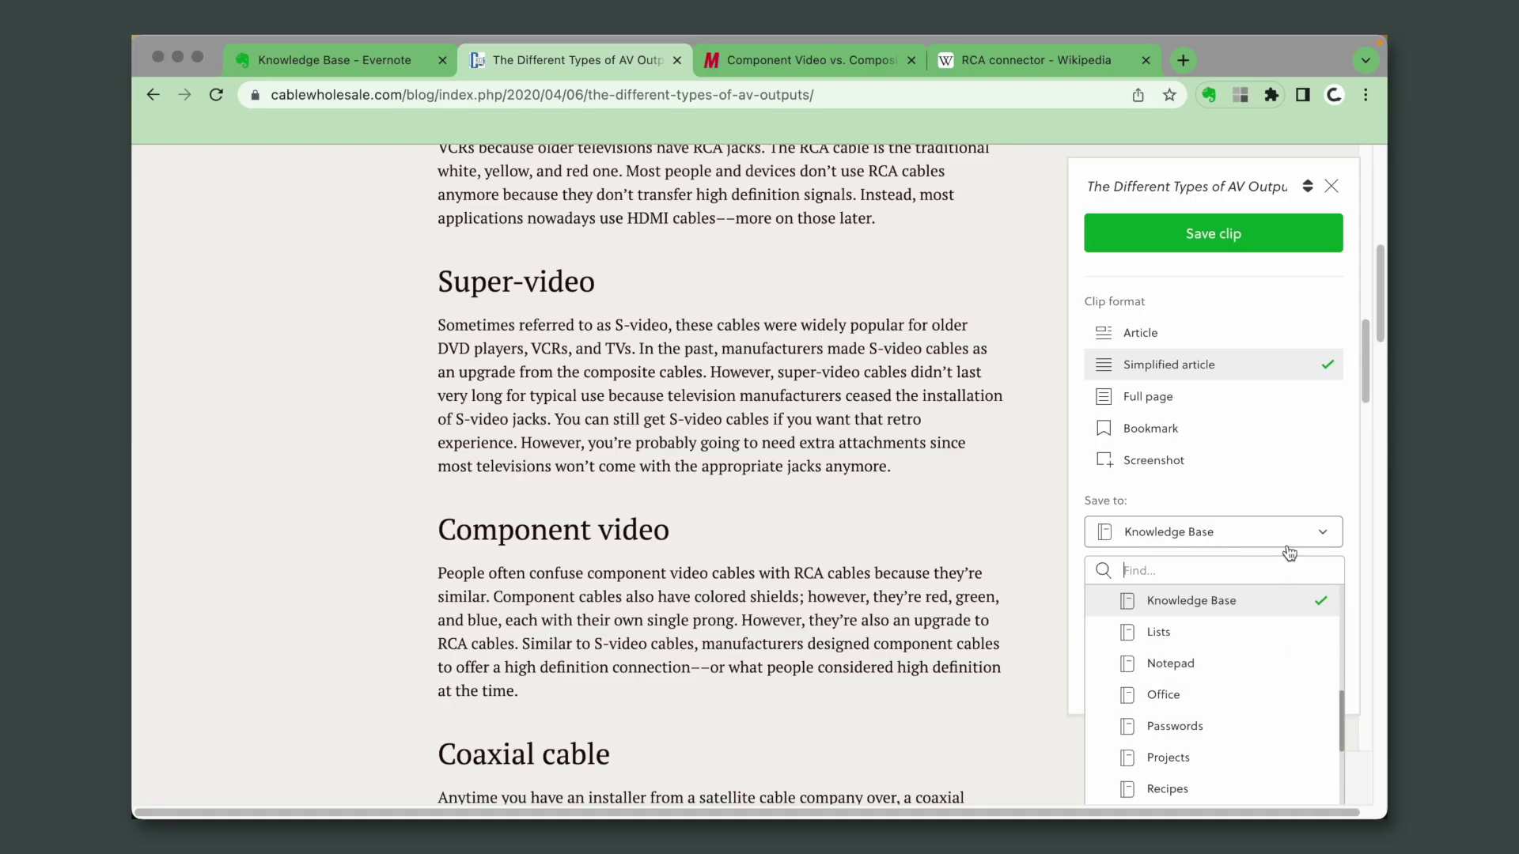
click(1288, 546)
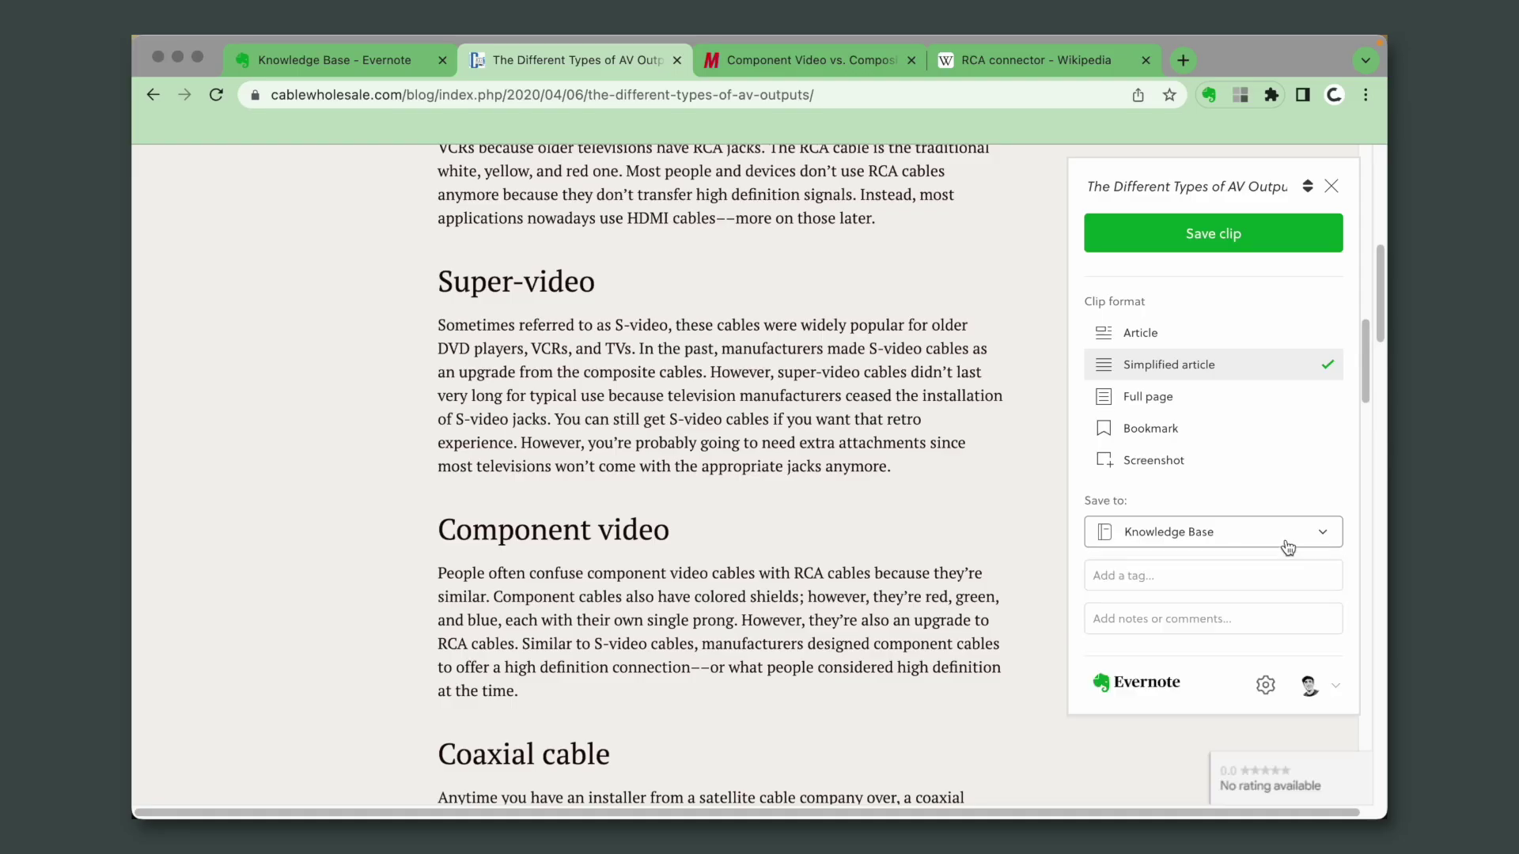
click(1237, 250)
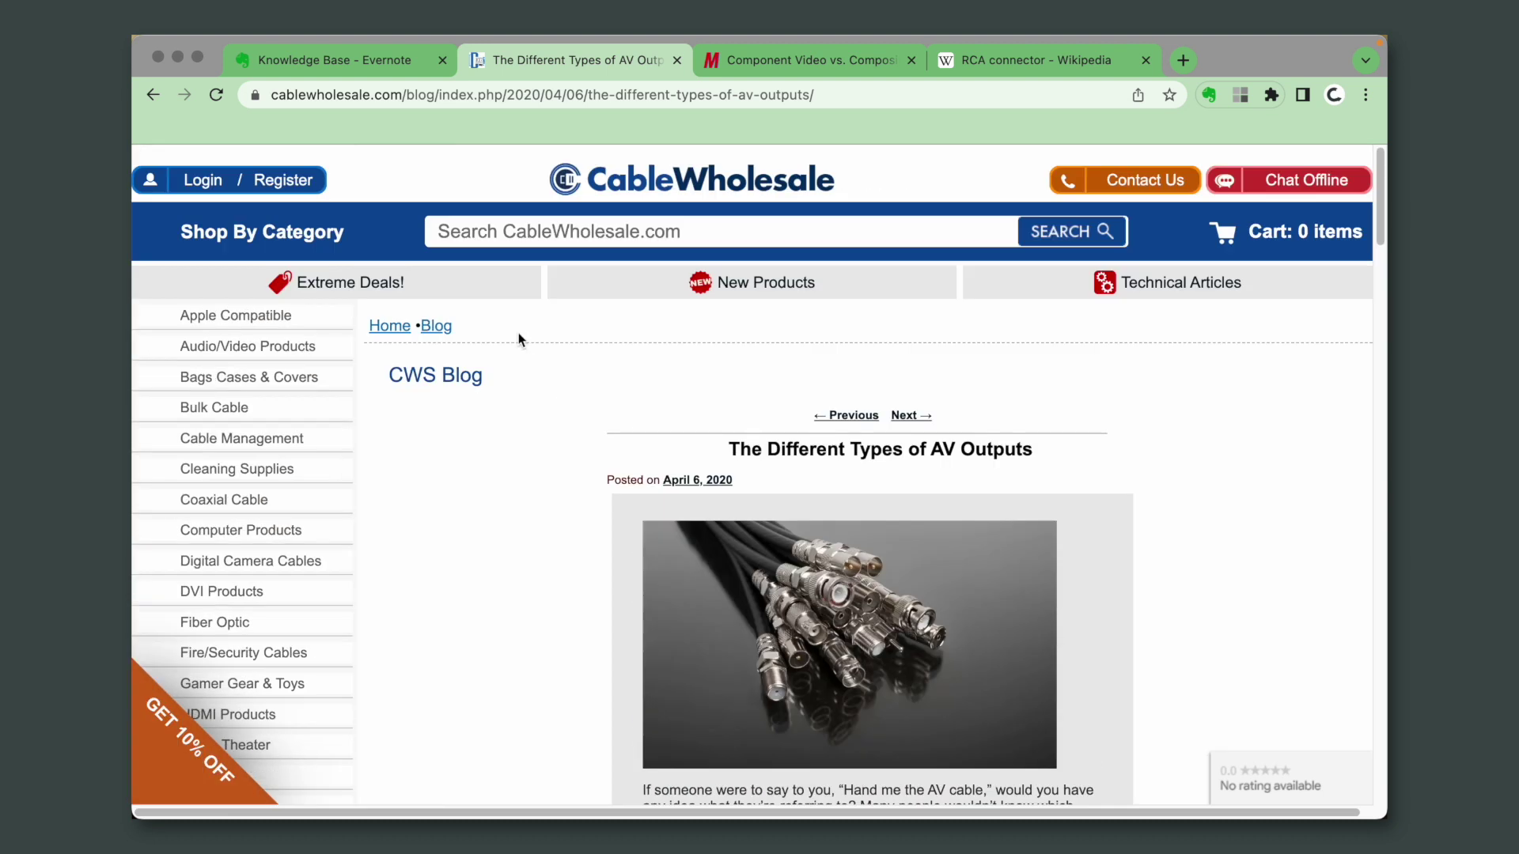
In the clipped AV Outputs note, select the clip-source line and repeated title and remove formatting
click(293, 63)
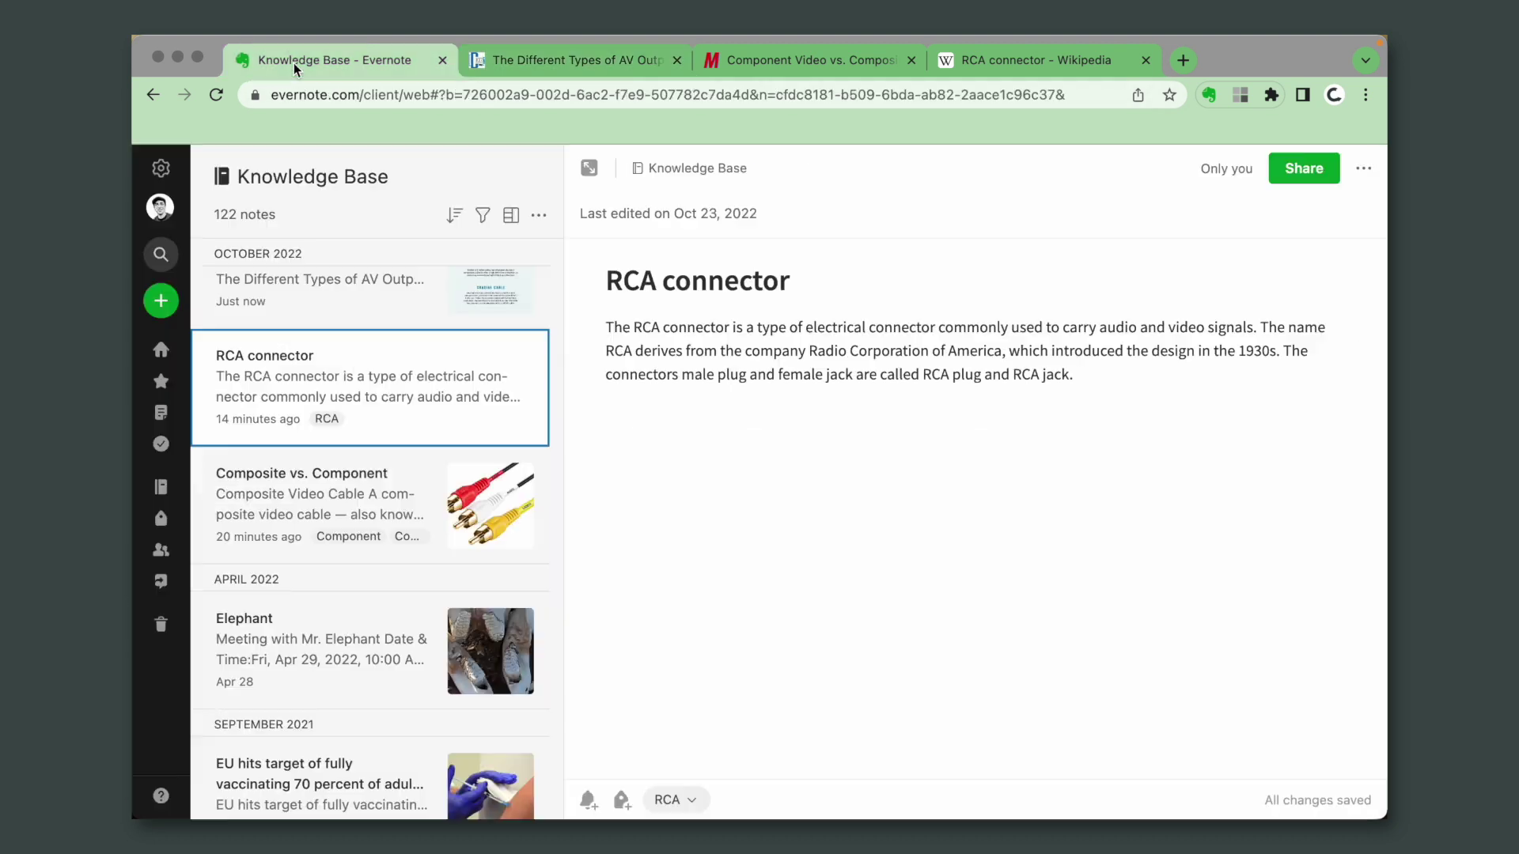
click(376, 320)
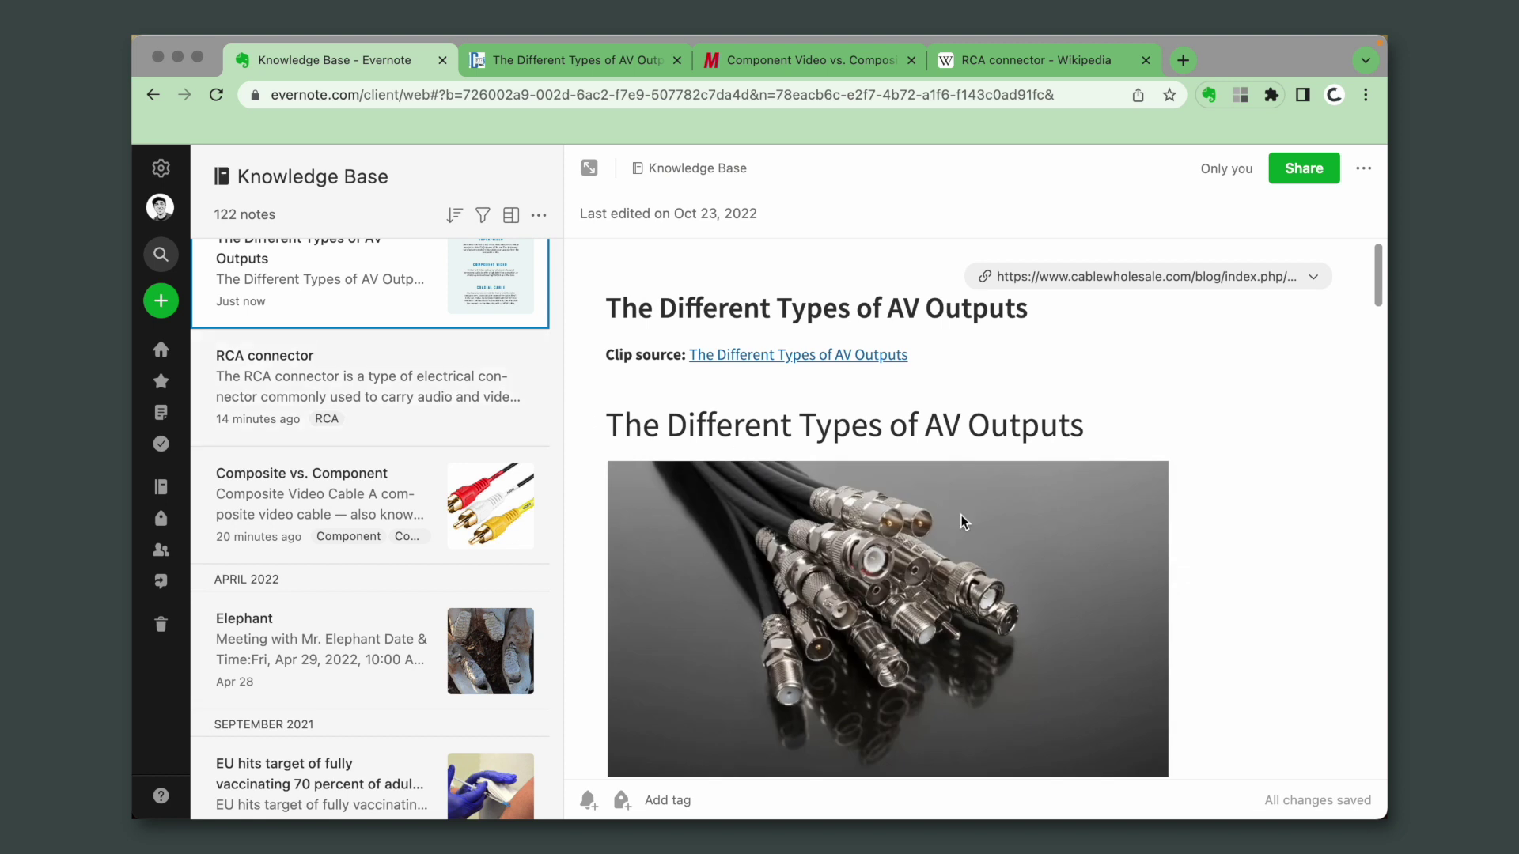
drag(1087, 428, 519, 351)
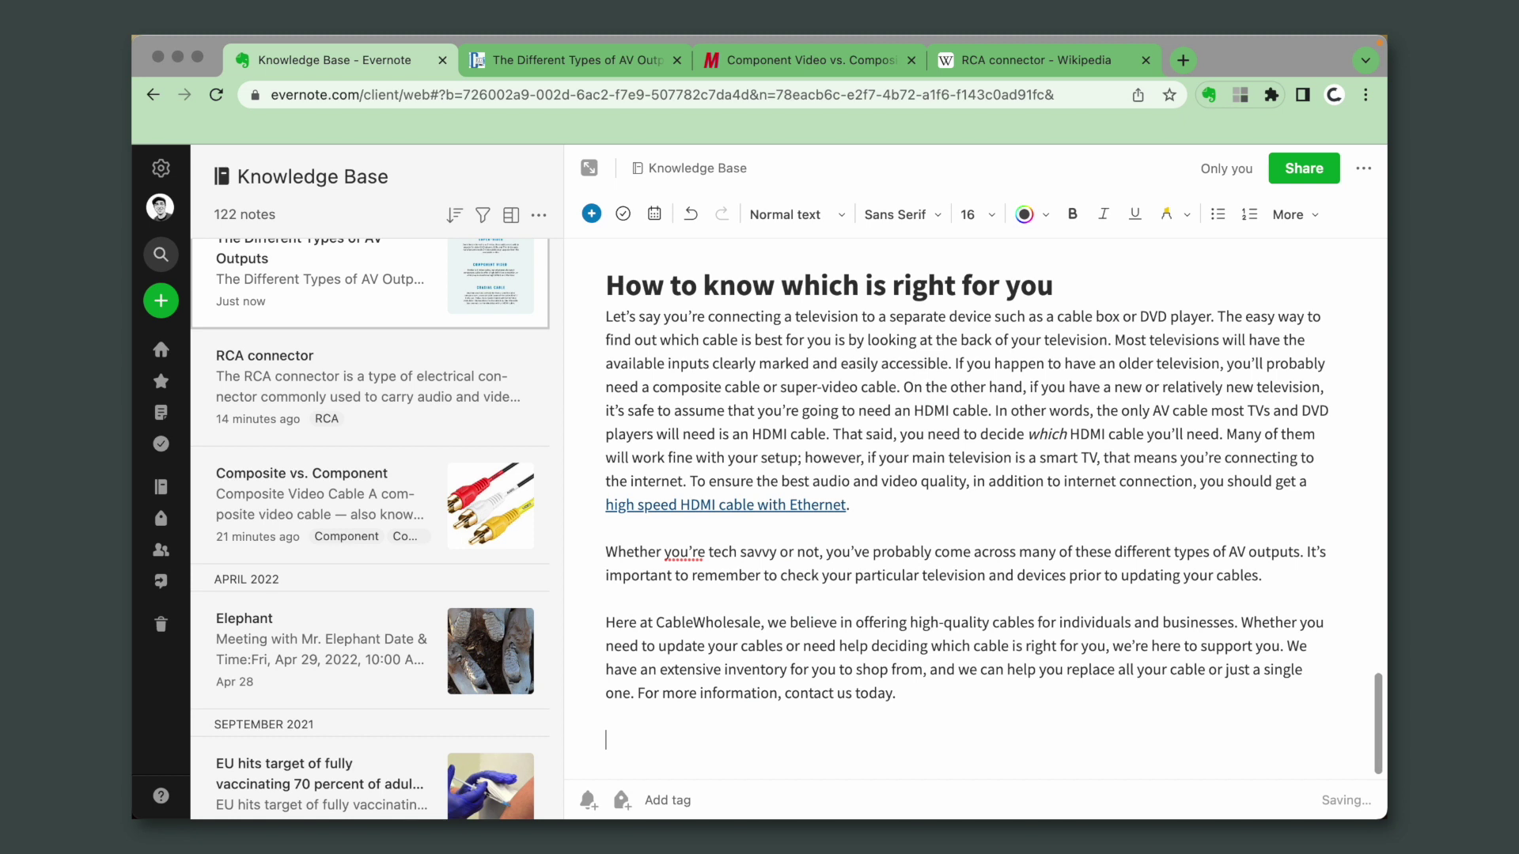
click(1295, 215)
click(1281, 634)
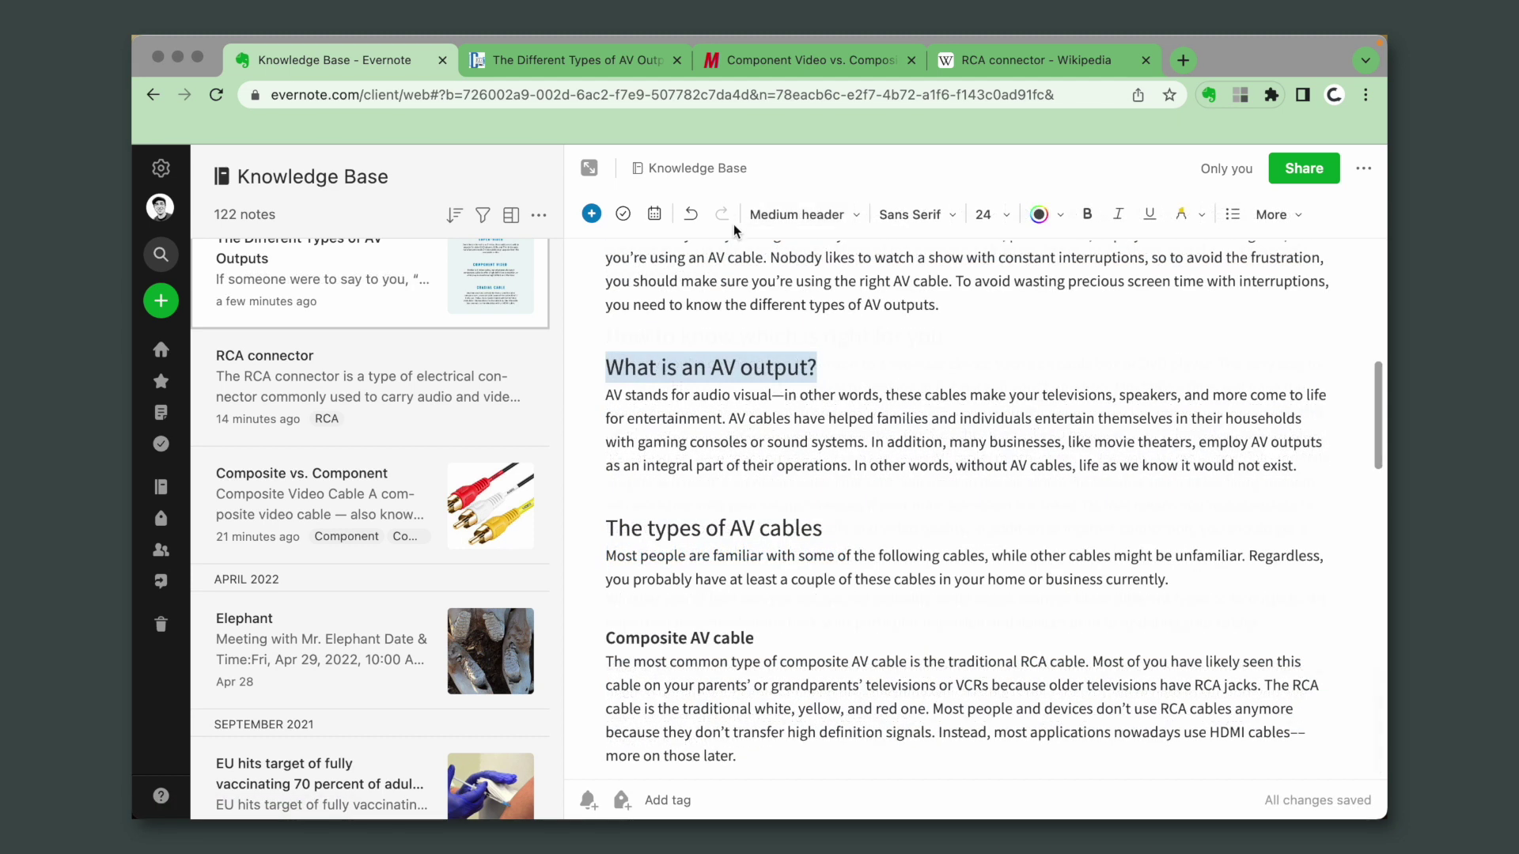
Make the three section headings small headers and tag the note AV
click(803, 214)
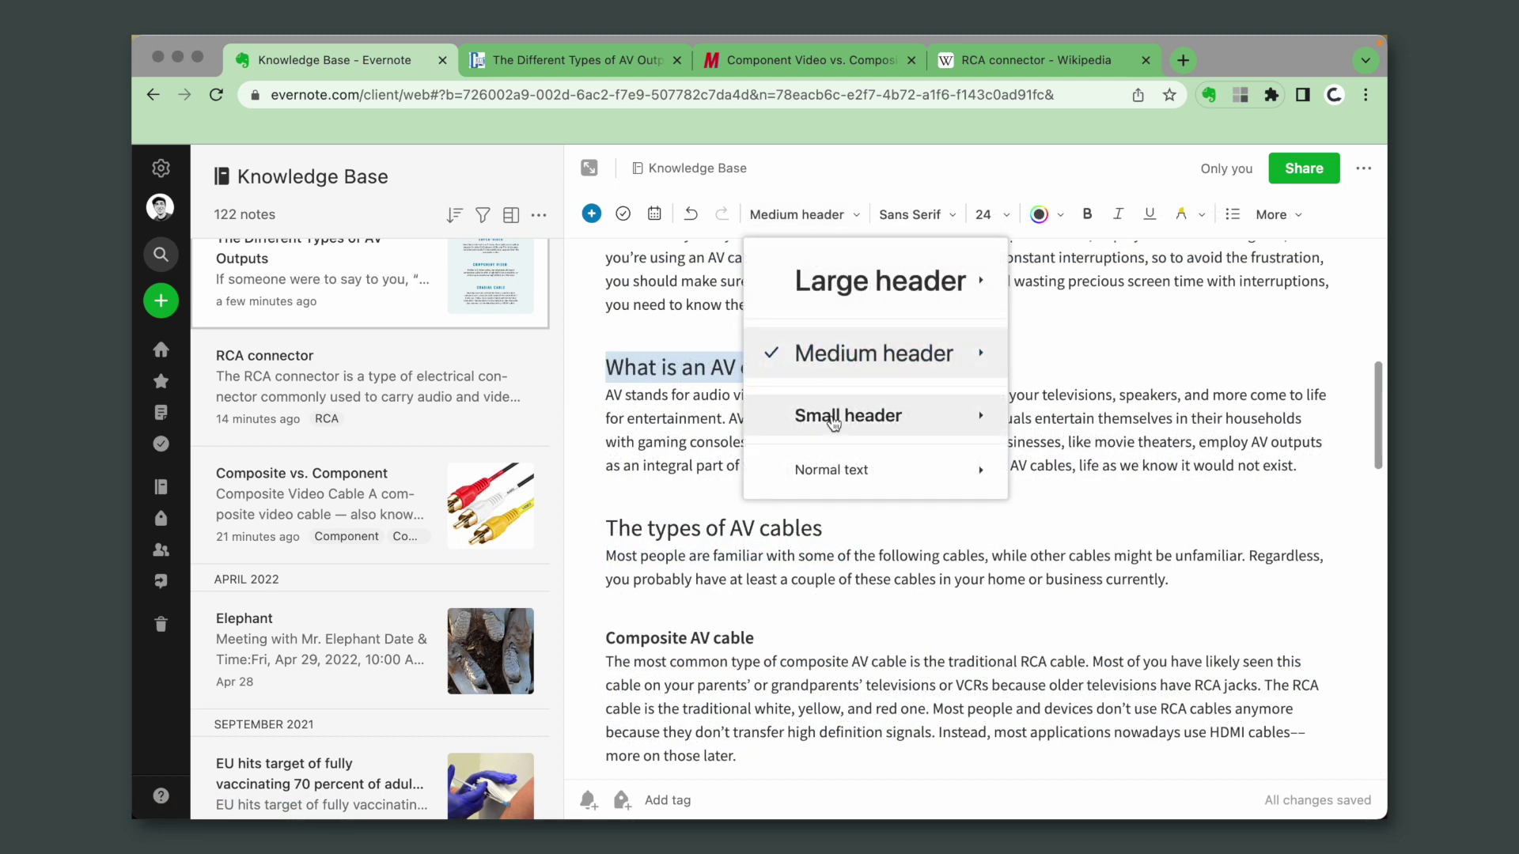
click(834, 416)
drag(606, 528, 823, 528)
click(803, 215)
click(834, 416)
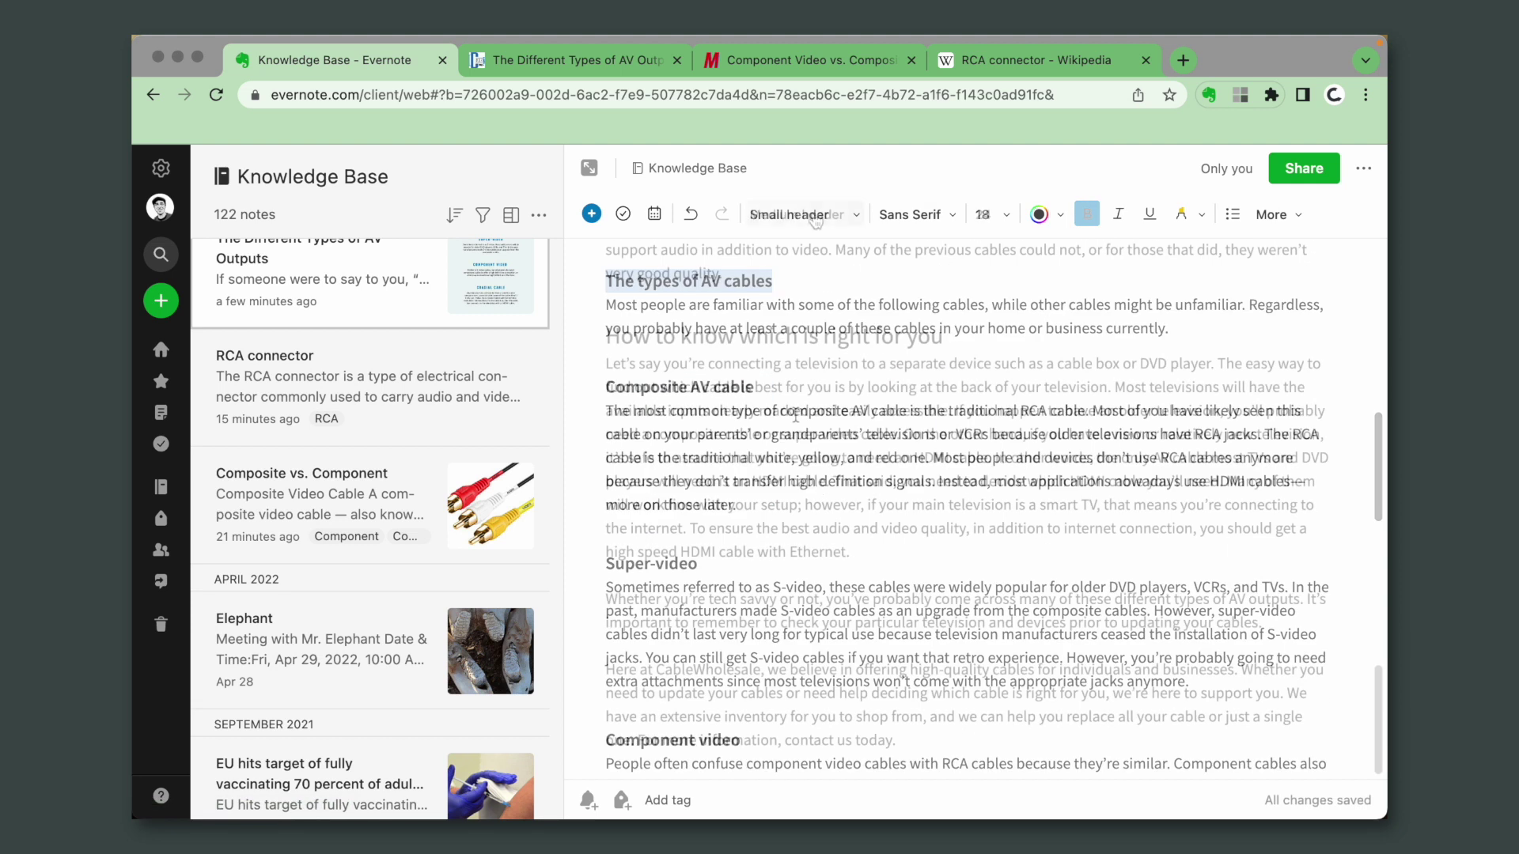
click(815, 215)
click(848, 414)
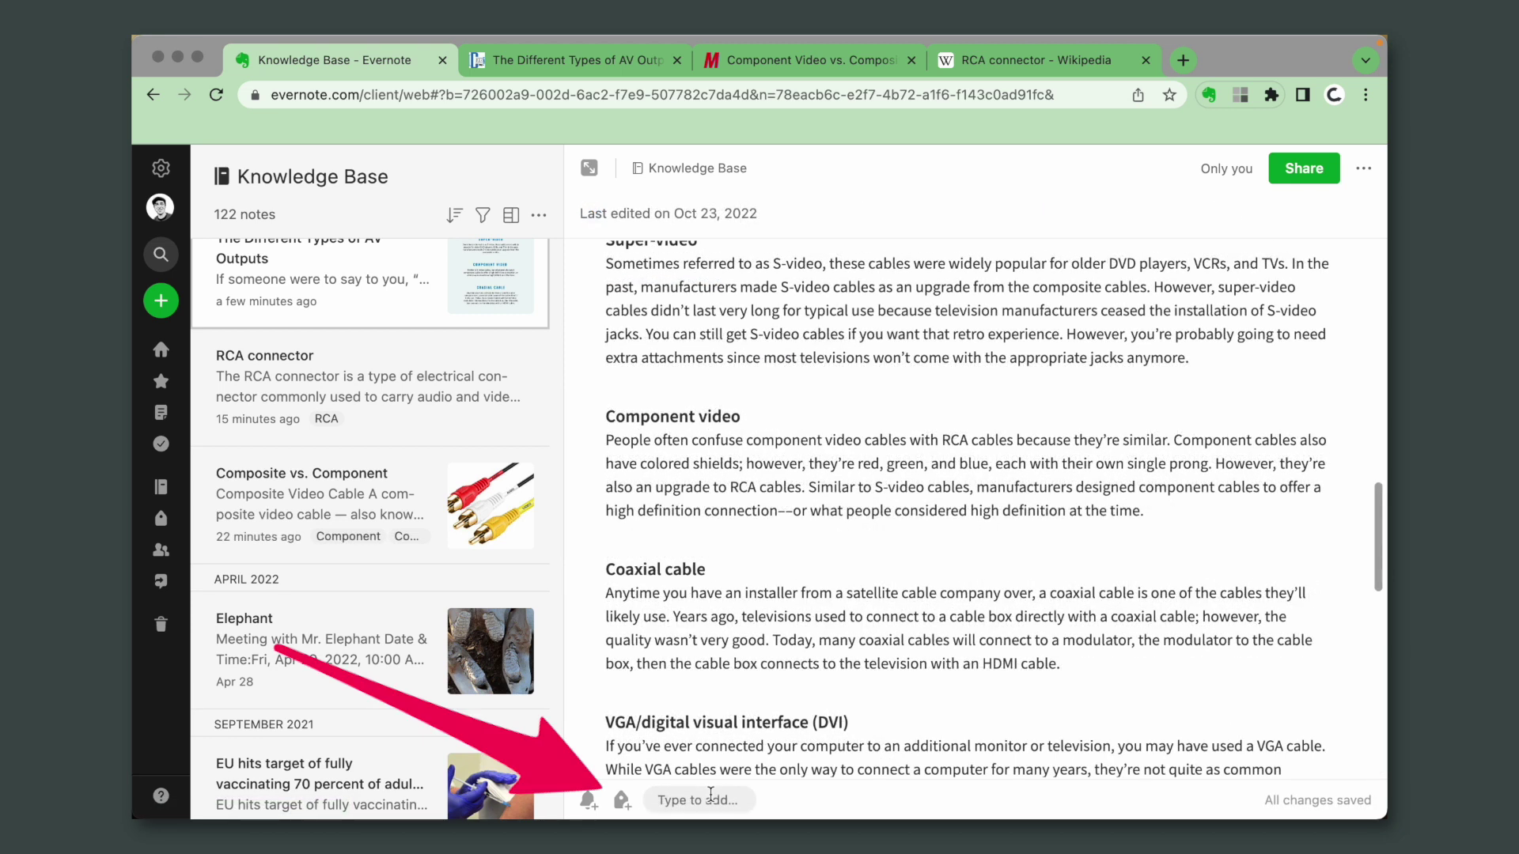
text(AV)
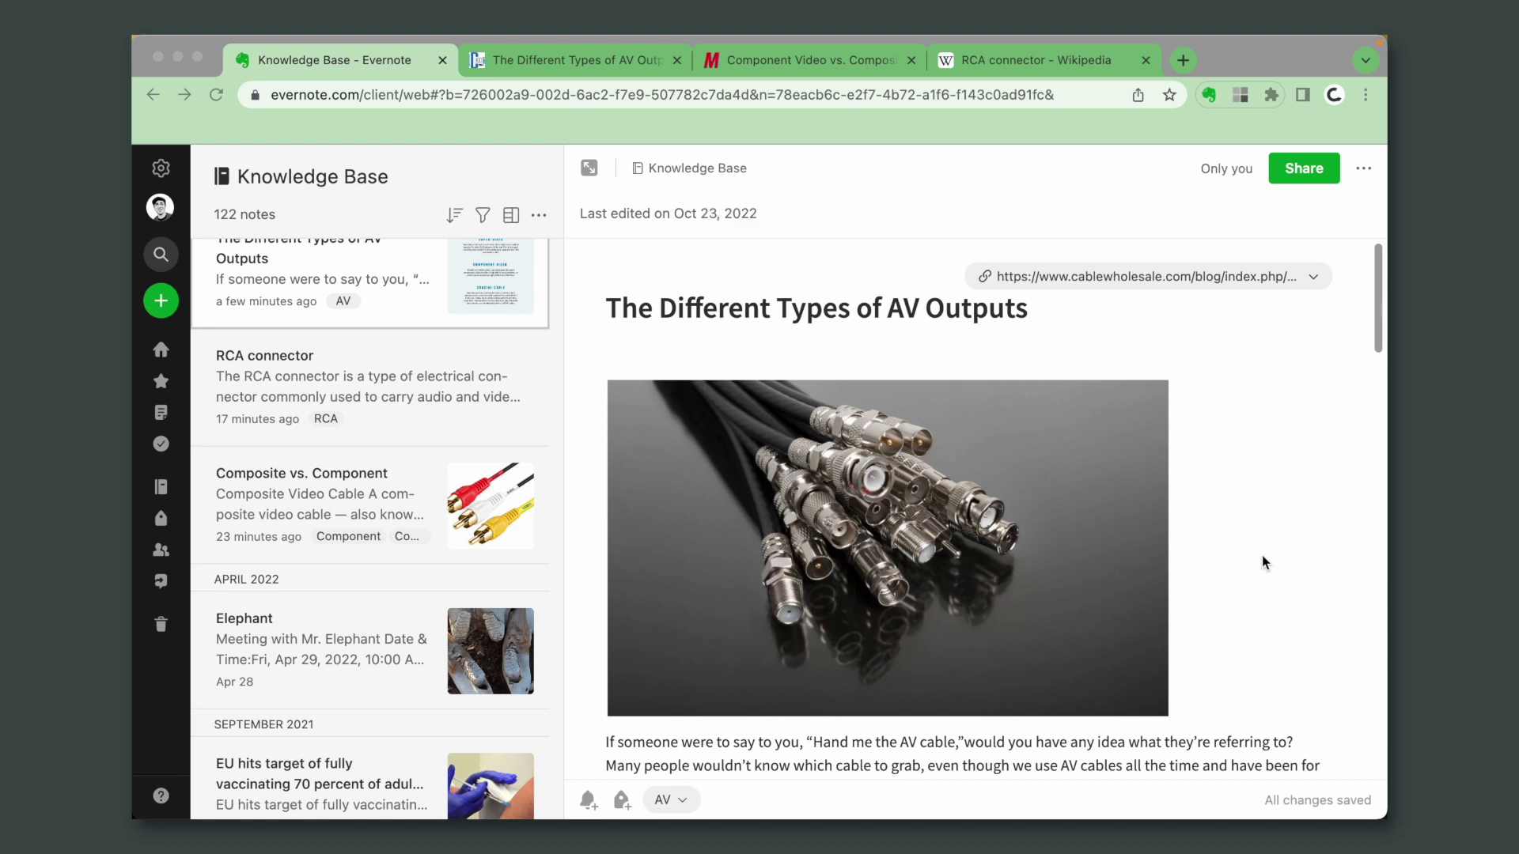
Visit the note's source page, then return to the component vs. composite article tab
click(1199, 278)
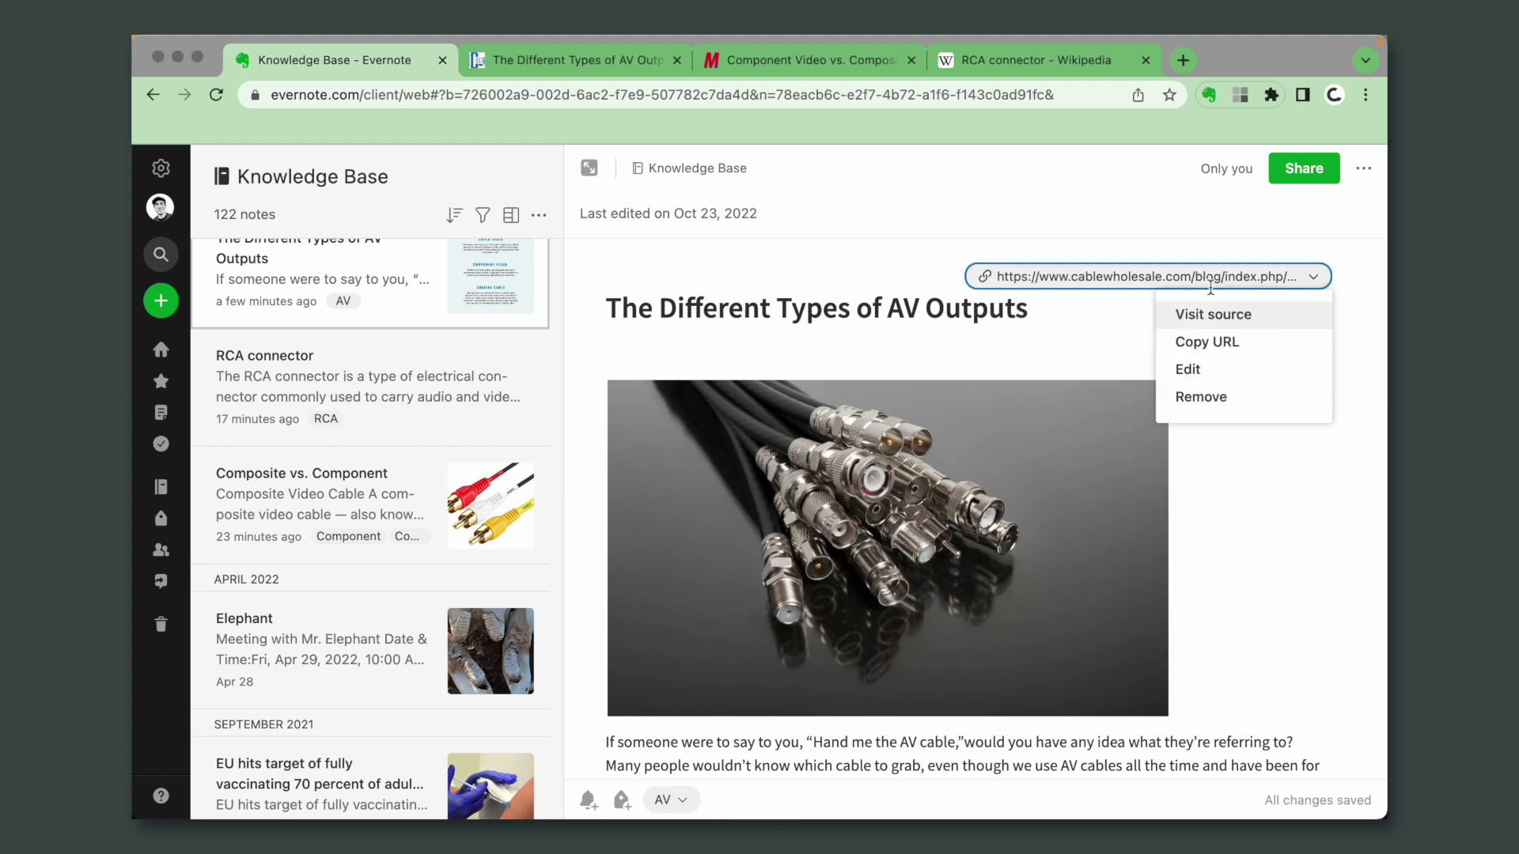
click(1247, 317)
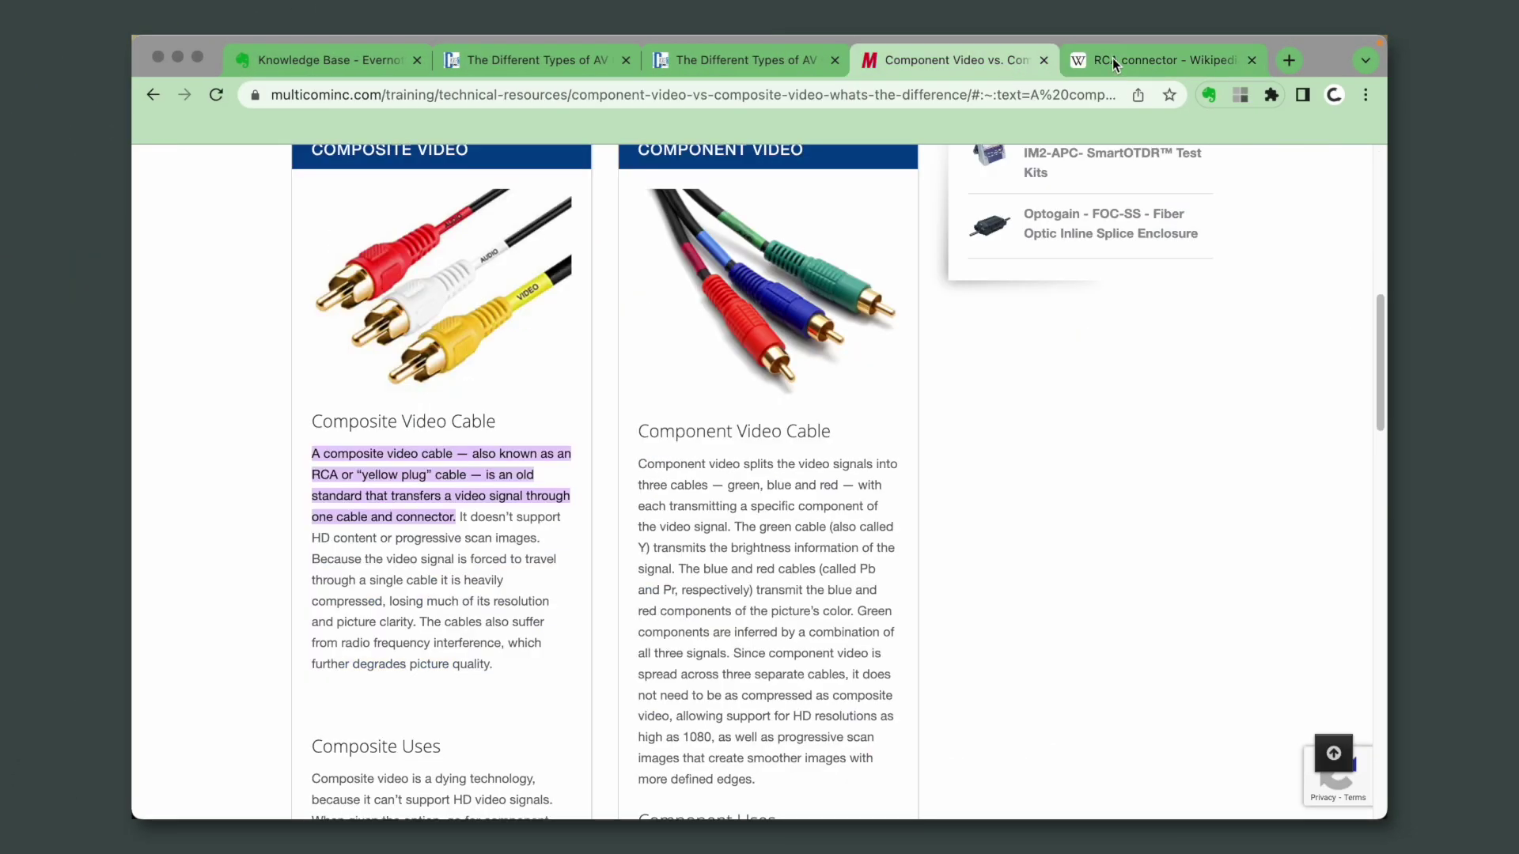
click(1113, 59)
click(981, 60)
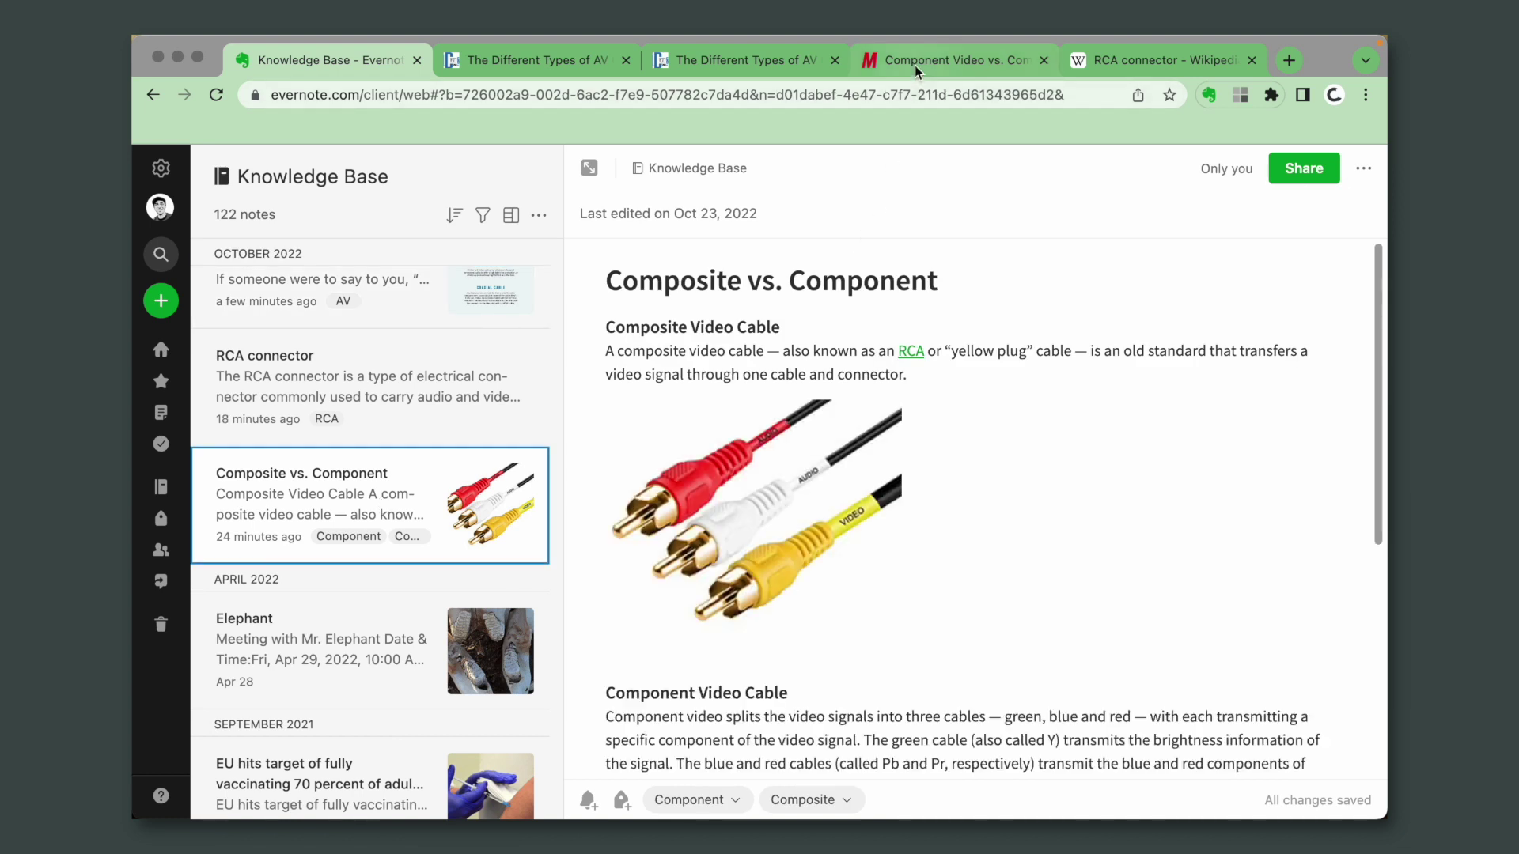
Copy the multicominc article address and save it as the Composite vs. Component note's URL
click(915, 65)
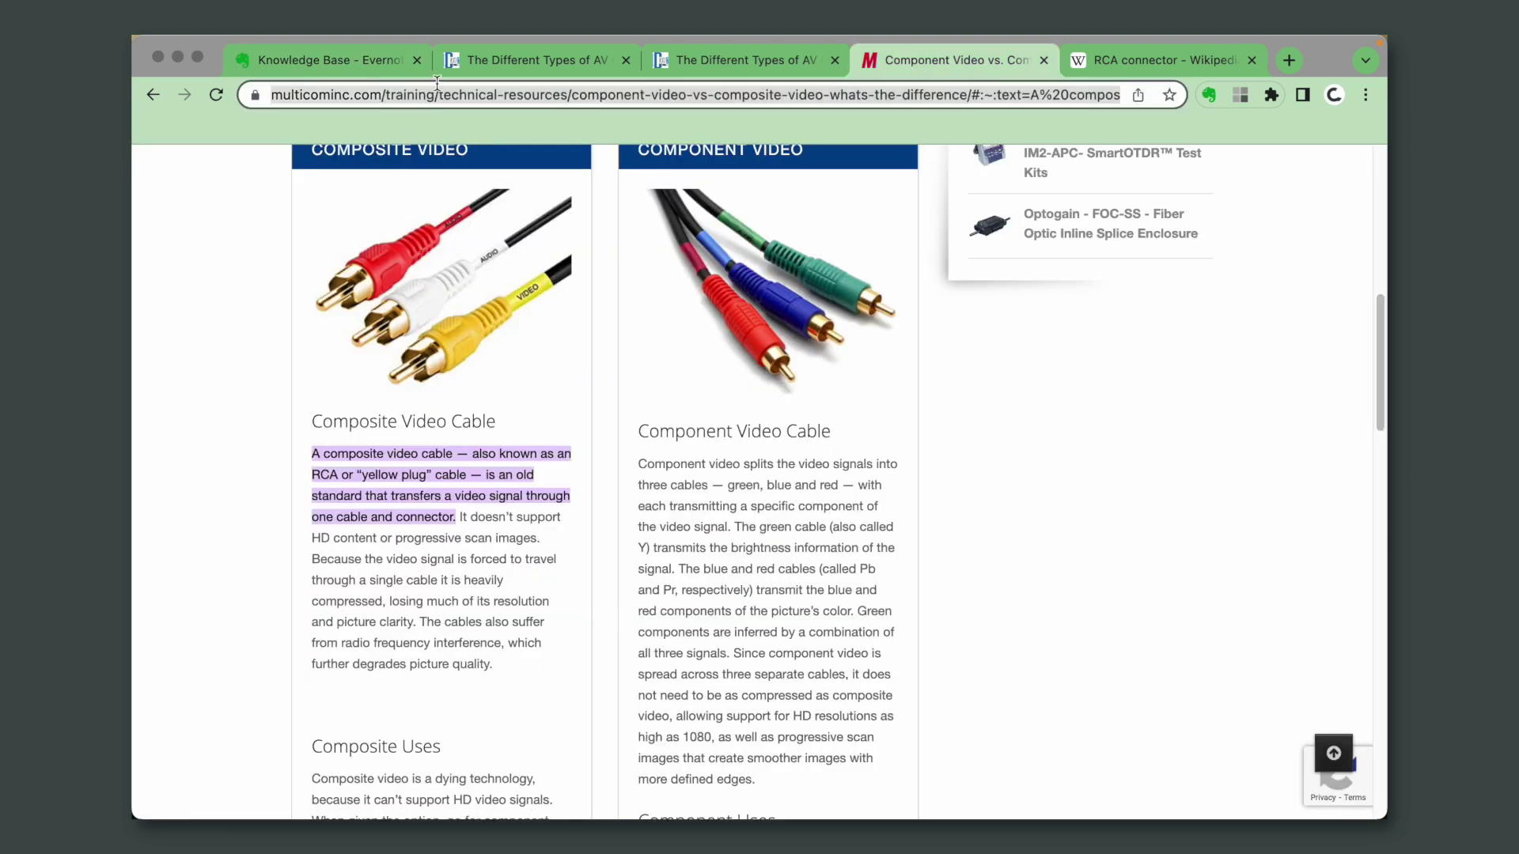
click(350, 60)
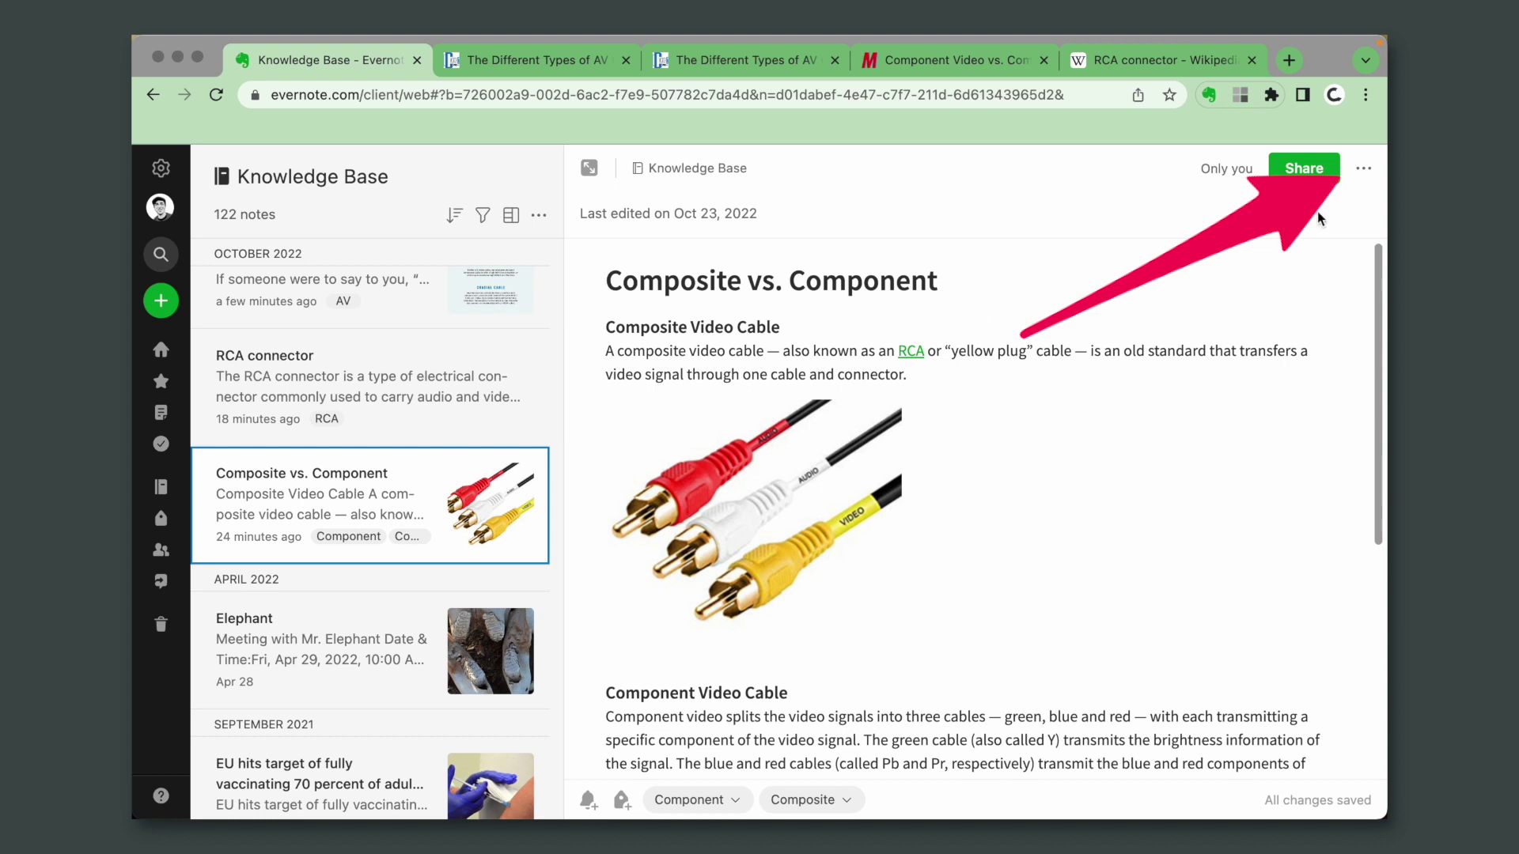
click(1363, 170)
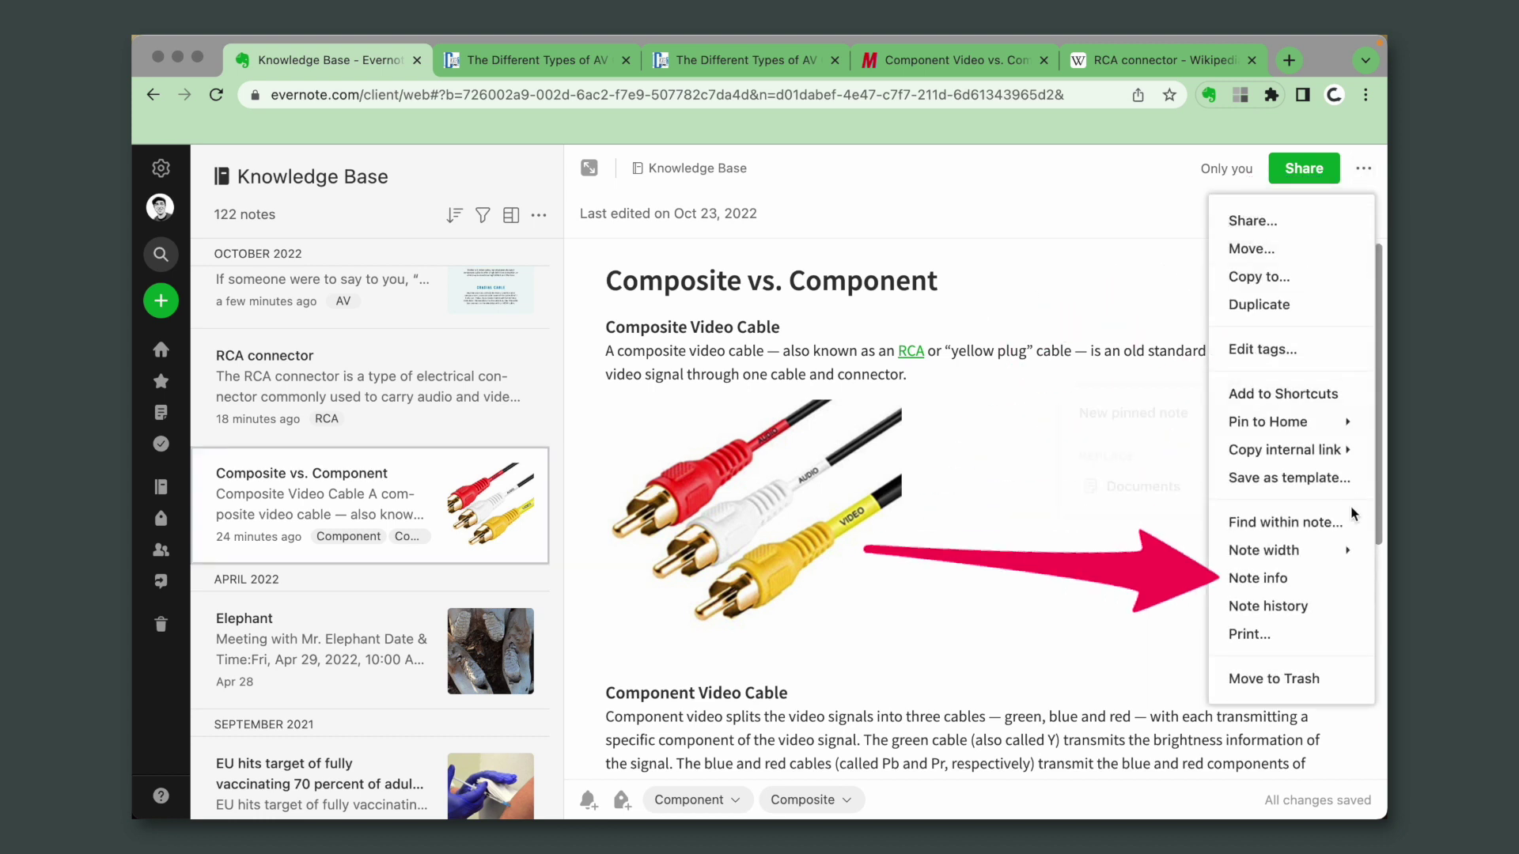
click(1307, 580)
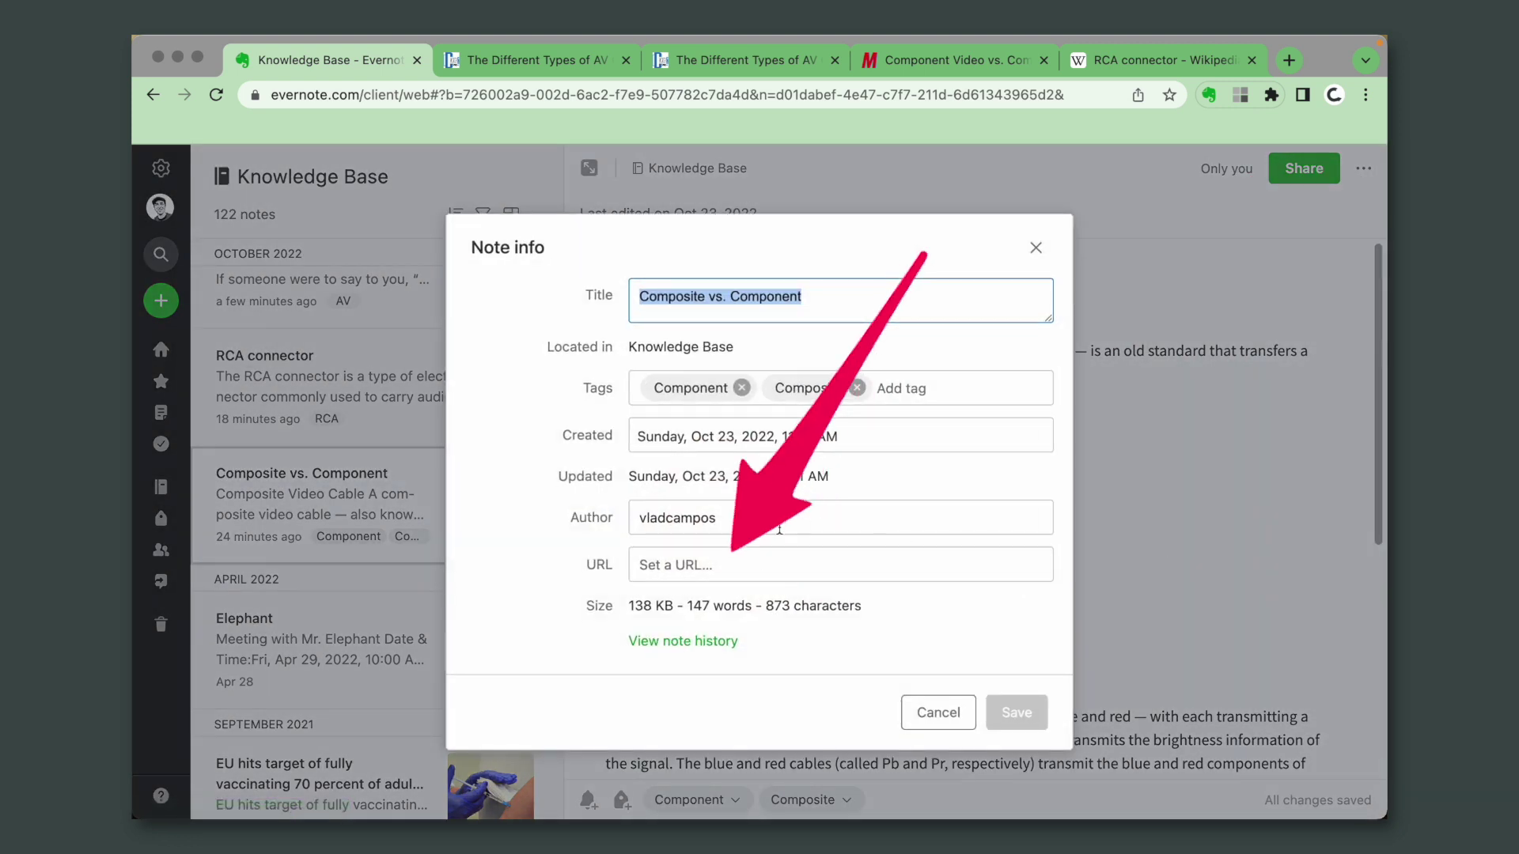
click(645, 565)
key(super+v)
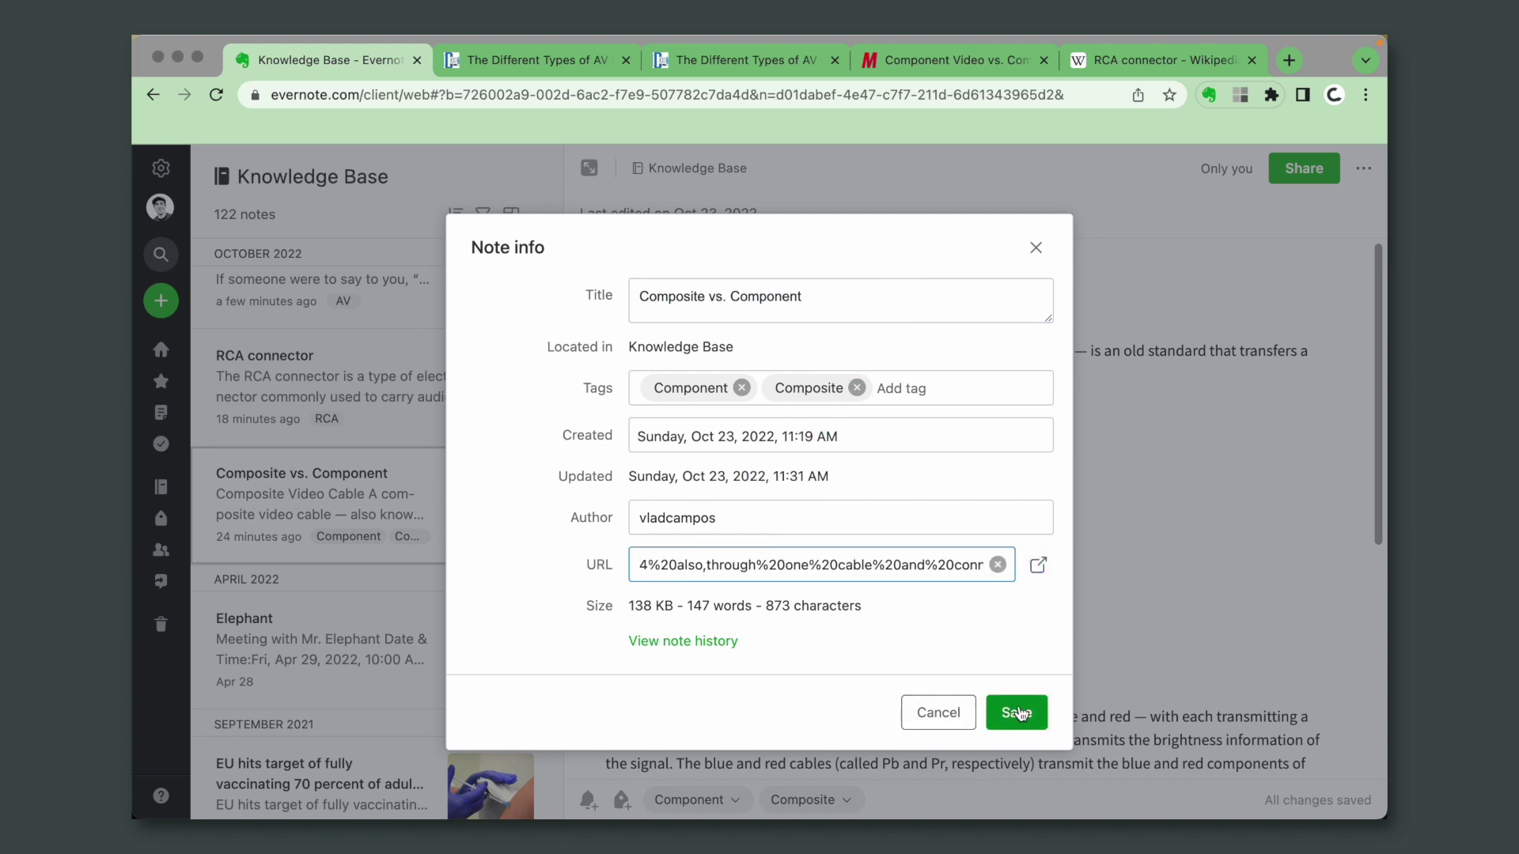
click(1017, 713)
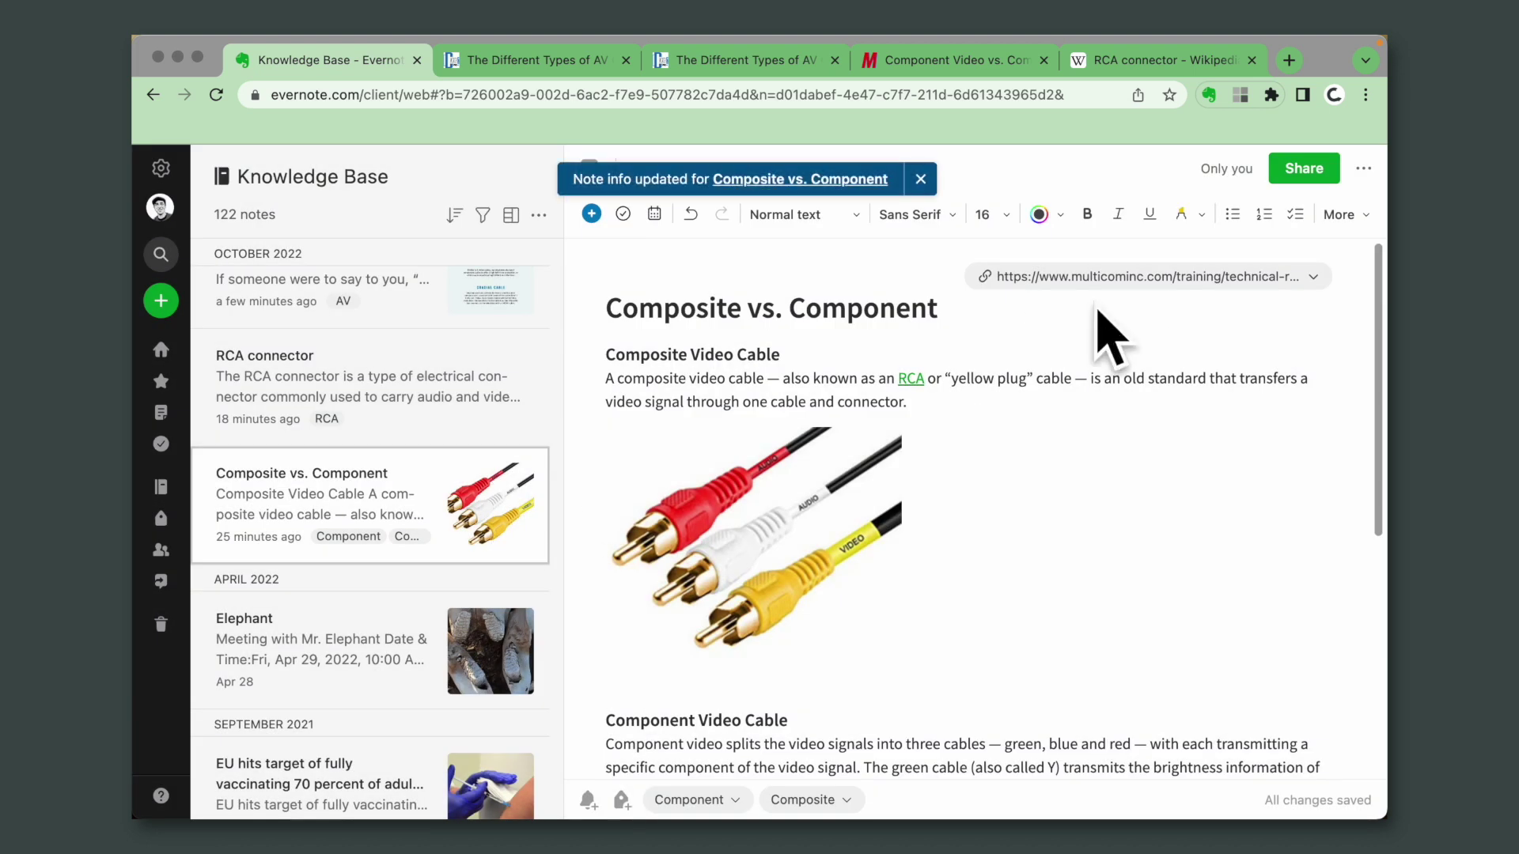
Copy the Wikipedia RCA connector address and save it as the RCA connector note's URL
click(386, 391)
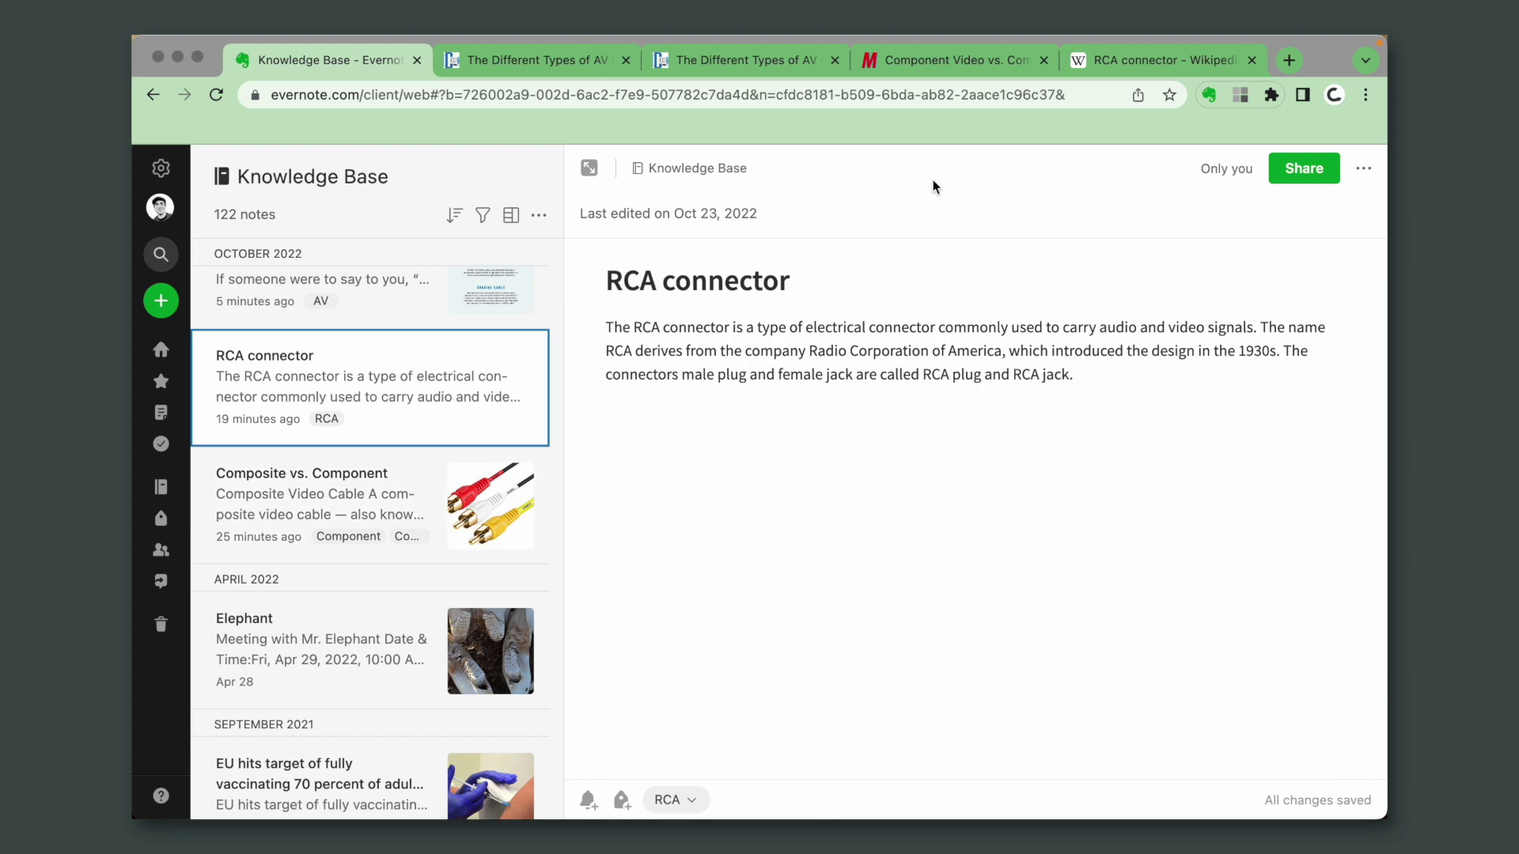
click(1146, 65)
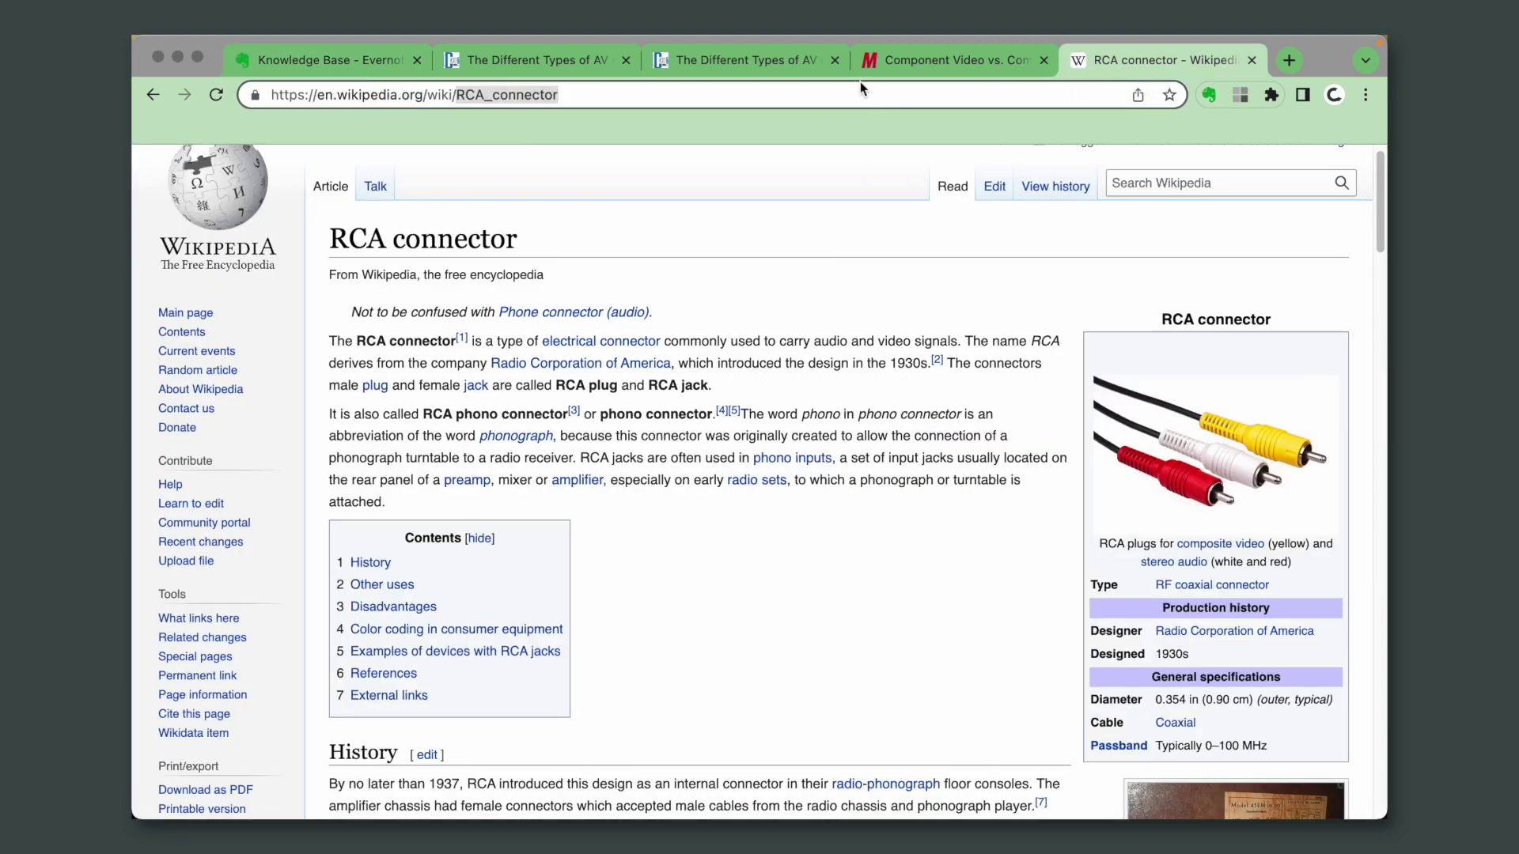
click(324, 60)
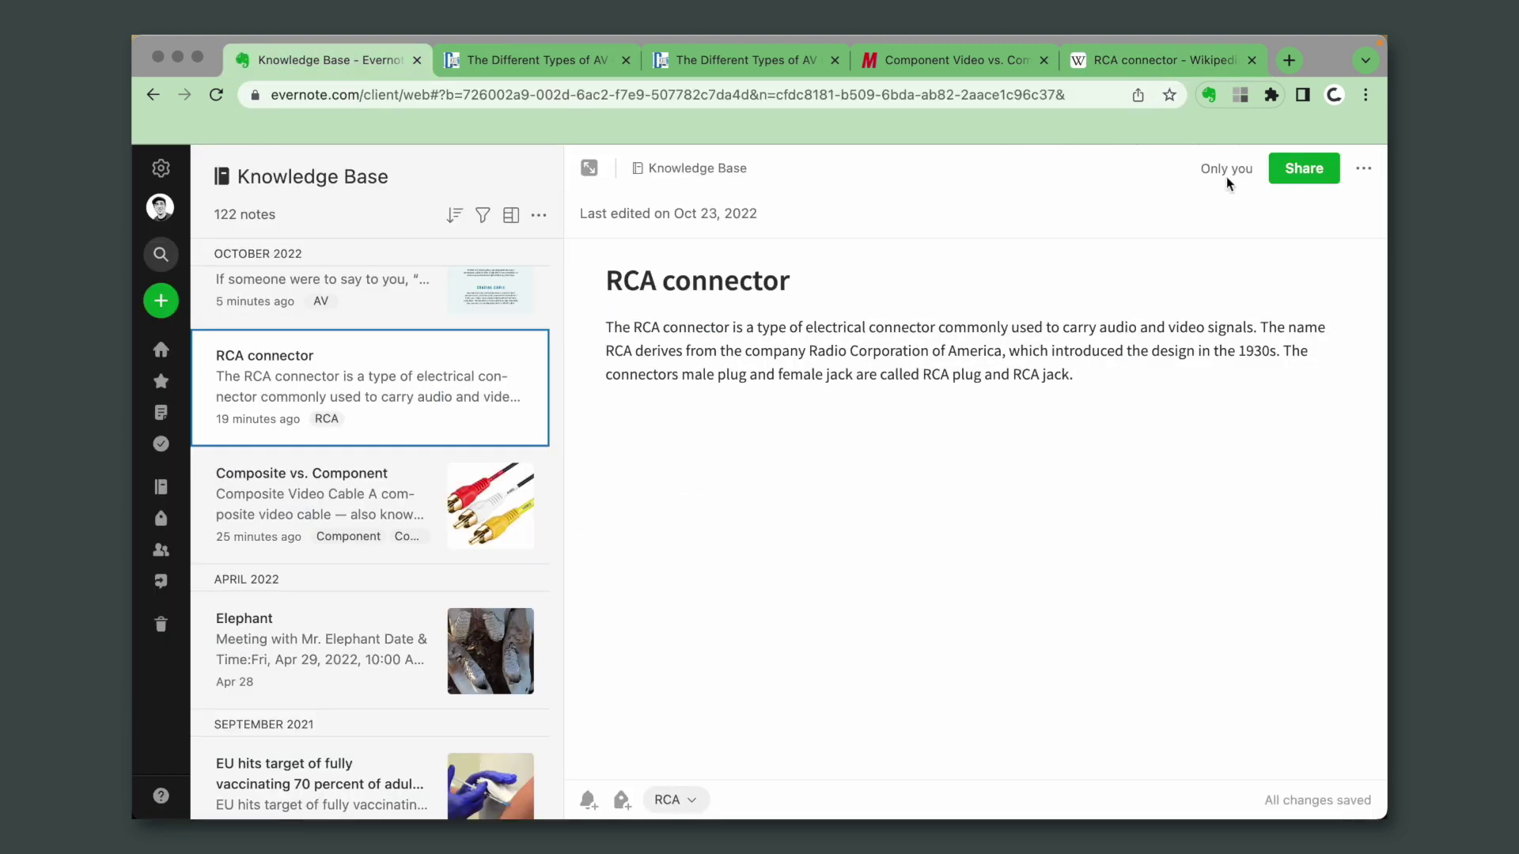
click(1361, 170)
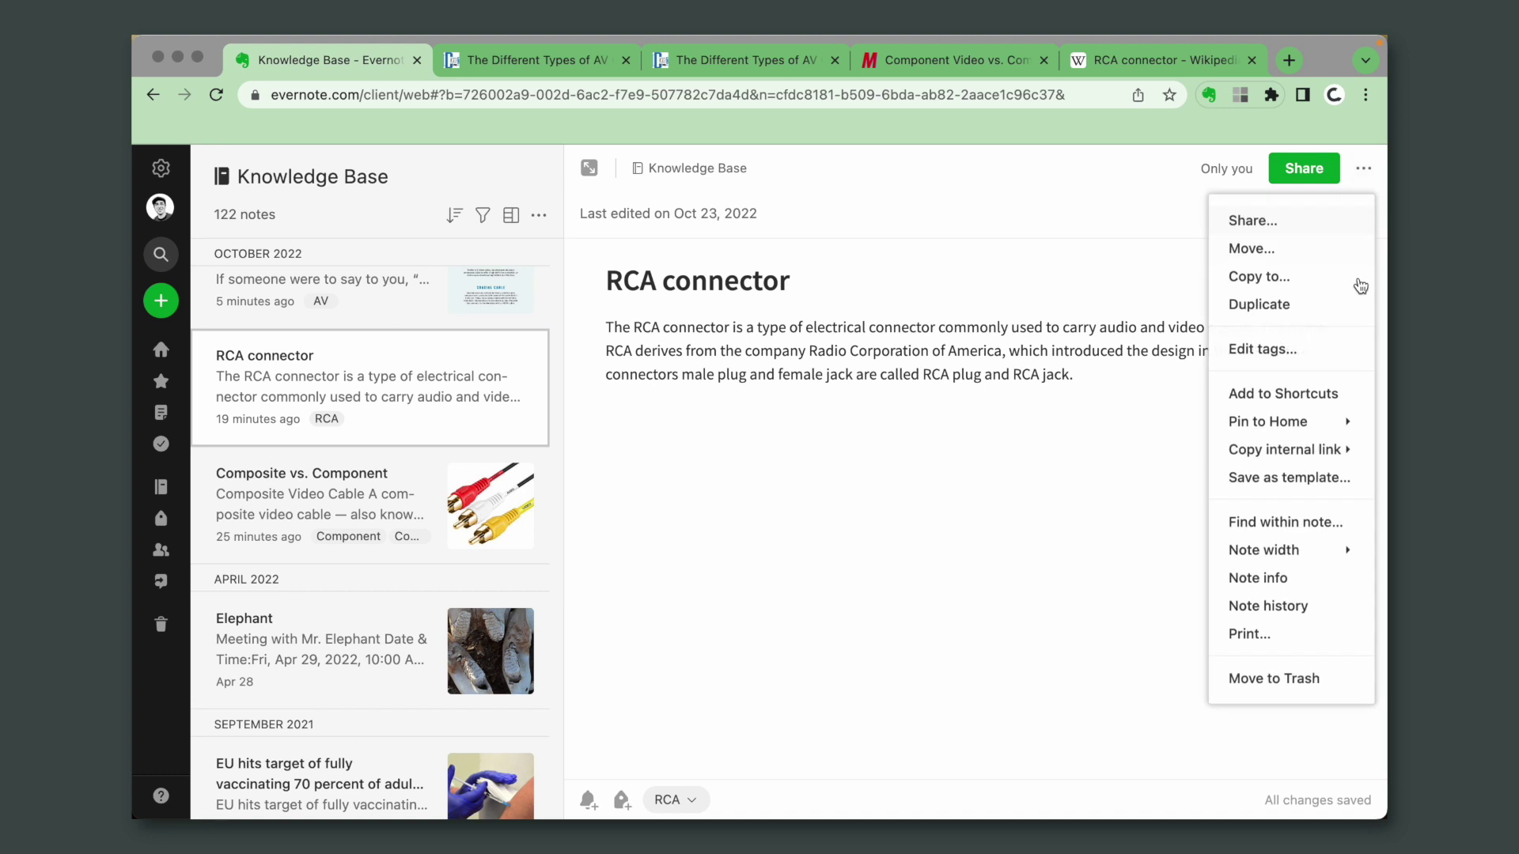
click(1317, 574)
click(730, 567)
text(https://en.wikipedia.org/wiki/RCA_connector)
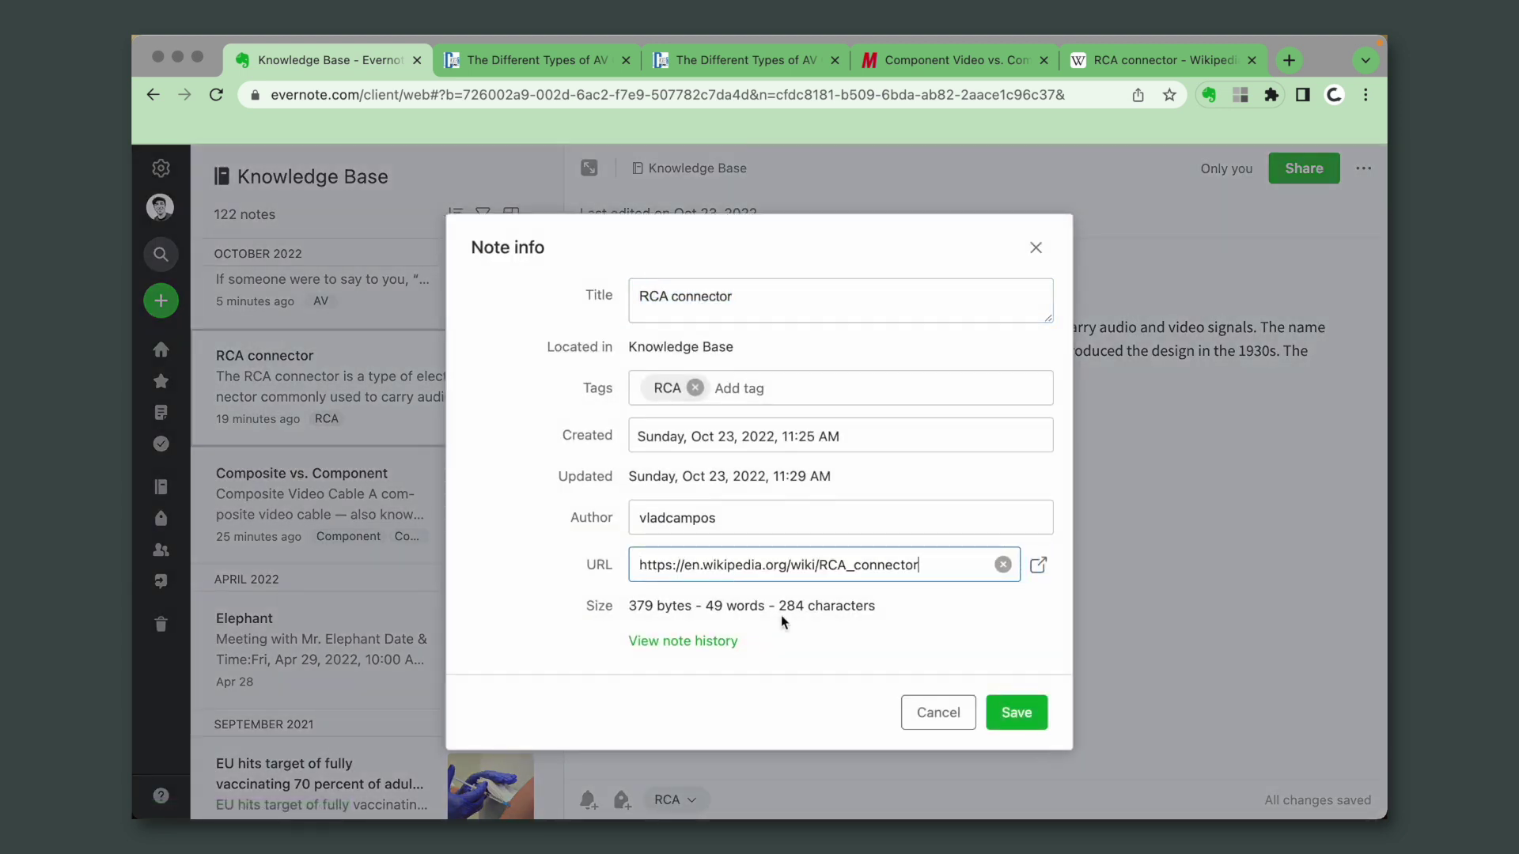
click(990, 715)
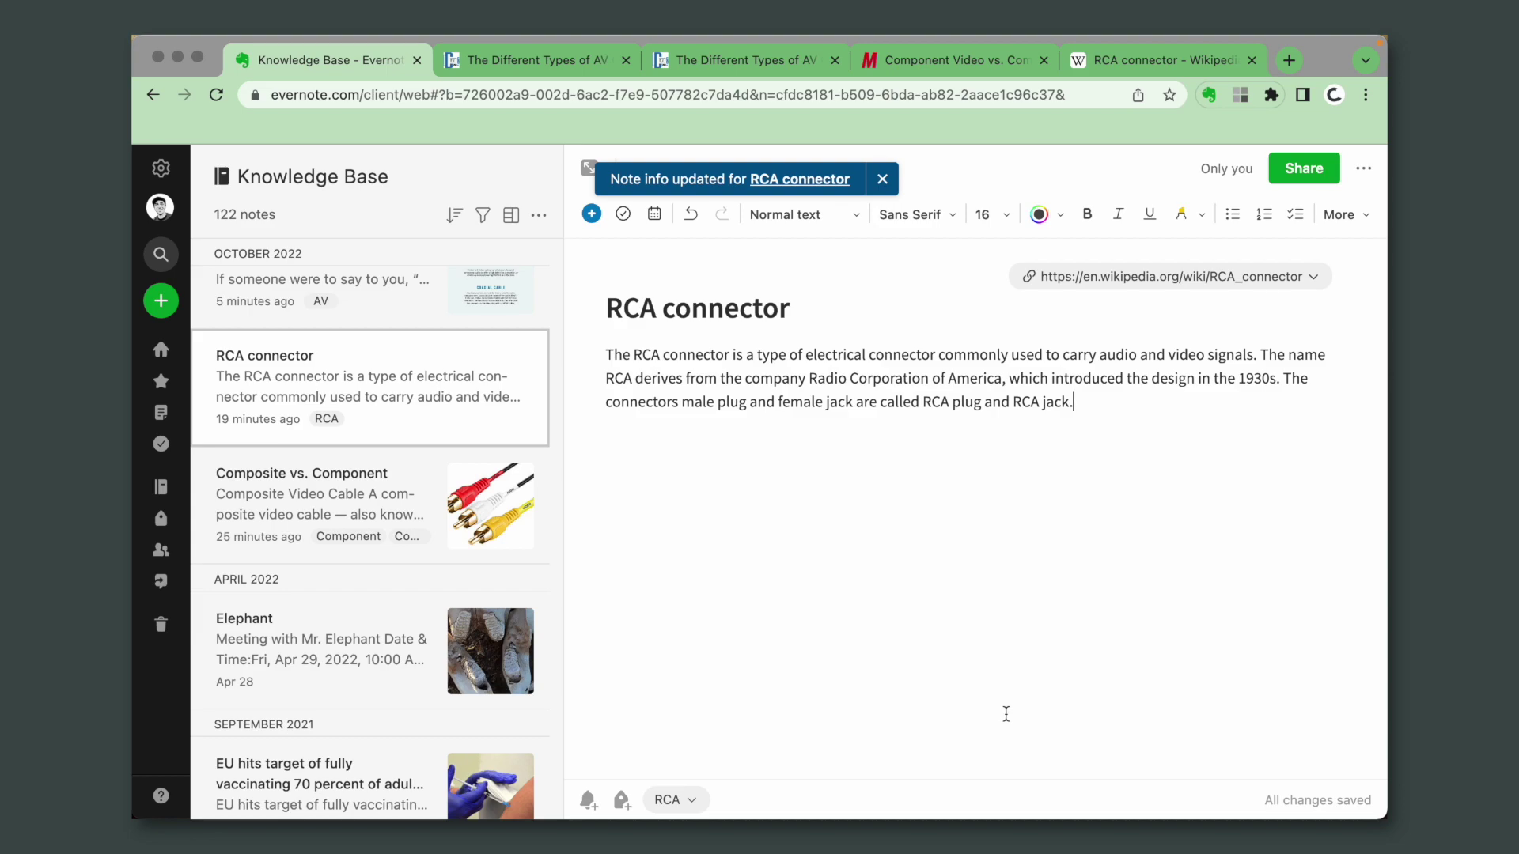